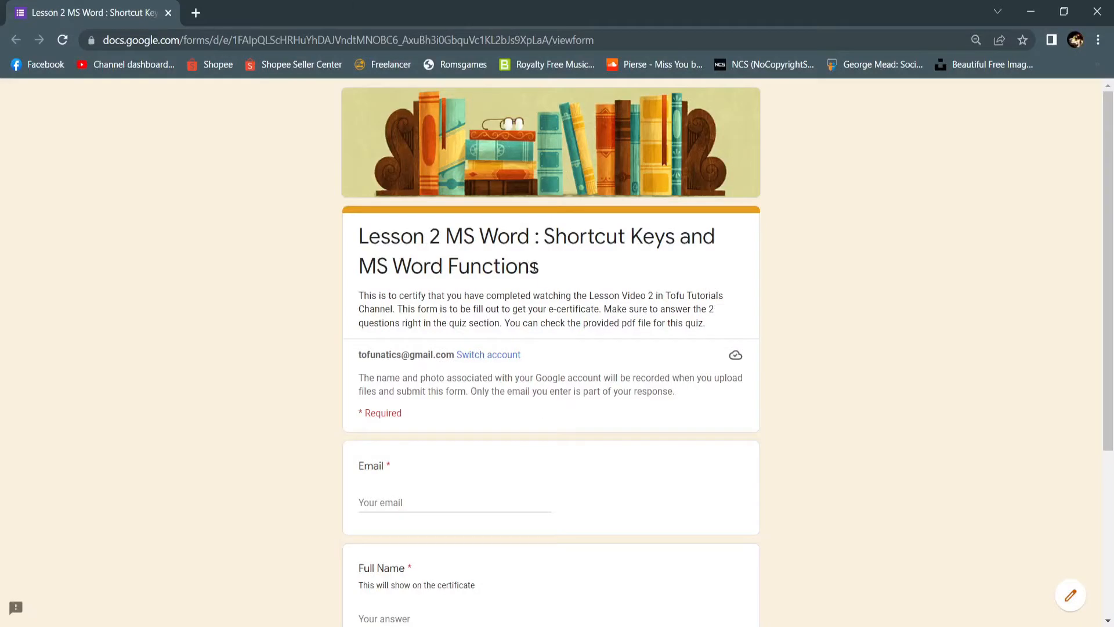
- Review the certificate form's description and its required email, full name and screenshot upload questions
scroll(498, 264, "down", 4)
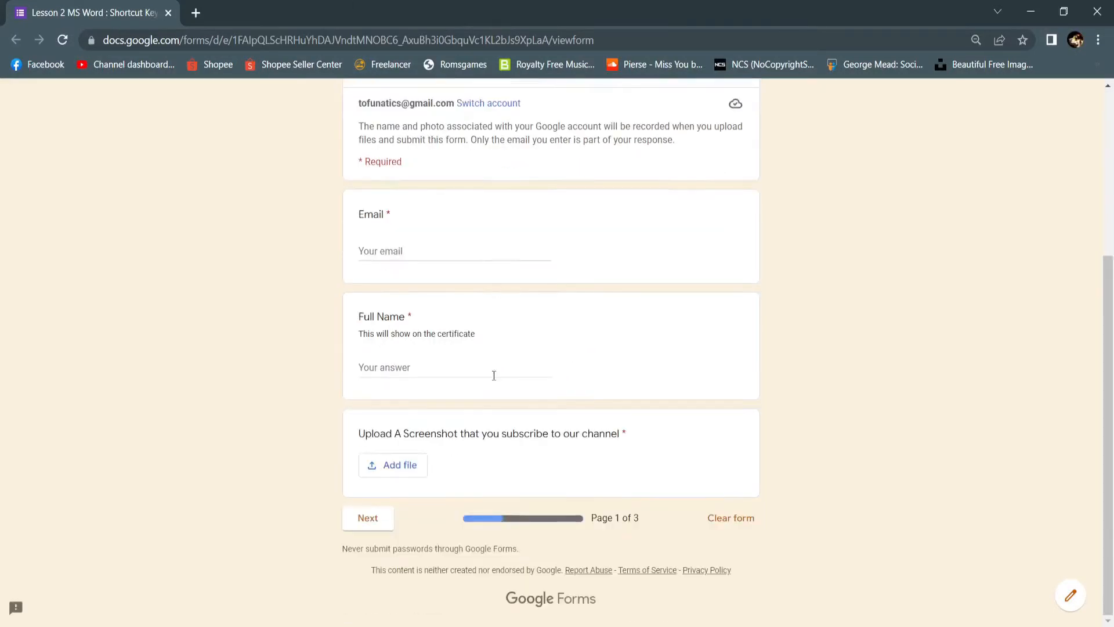
scroll(490, 374, "up", 4)
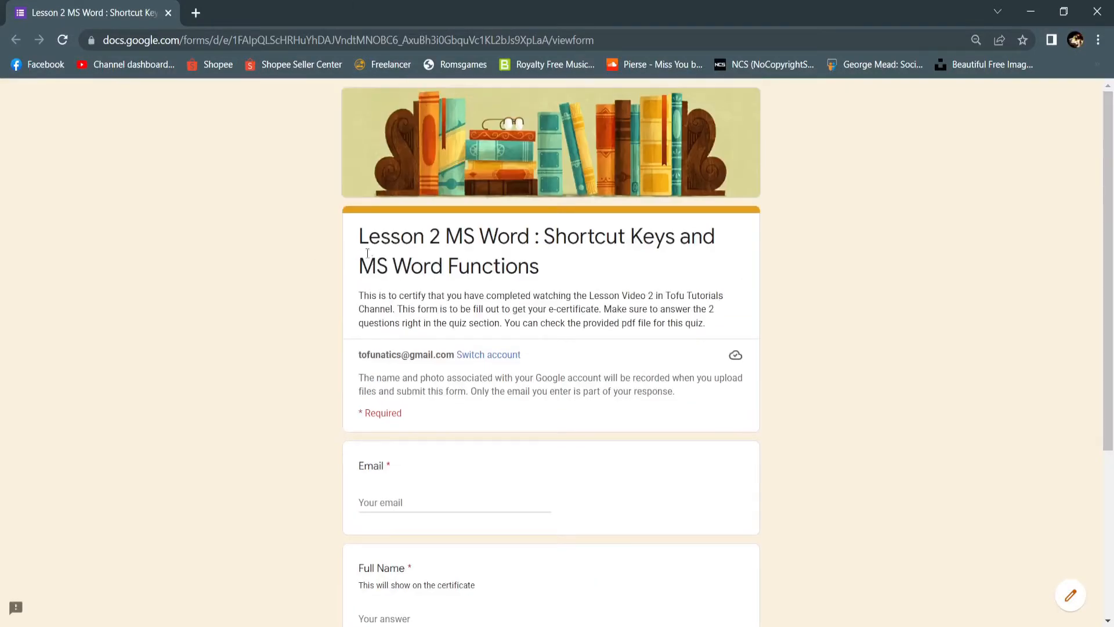
left_click_drag(358, 298, 714, 306)
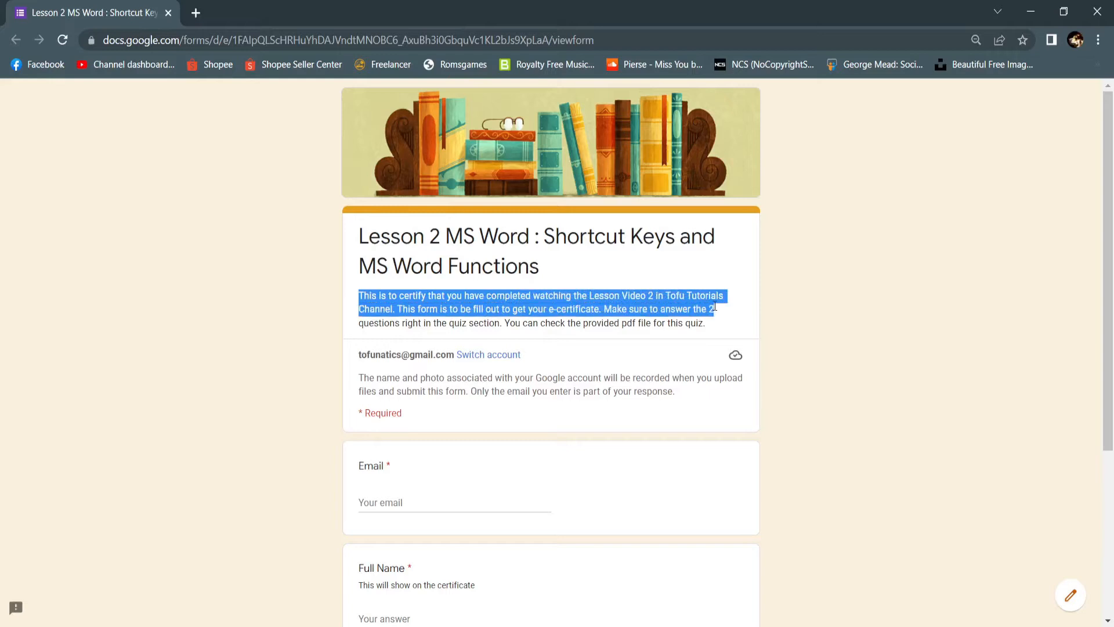
left_click(715, 306)
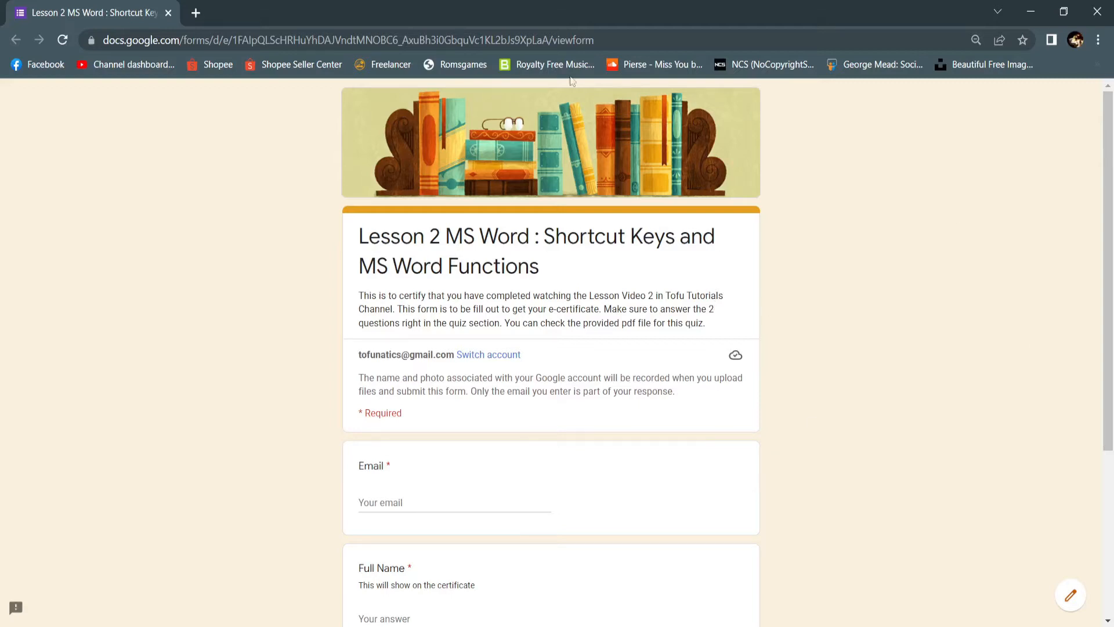
scroll(521, 292, "down", 4)
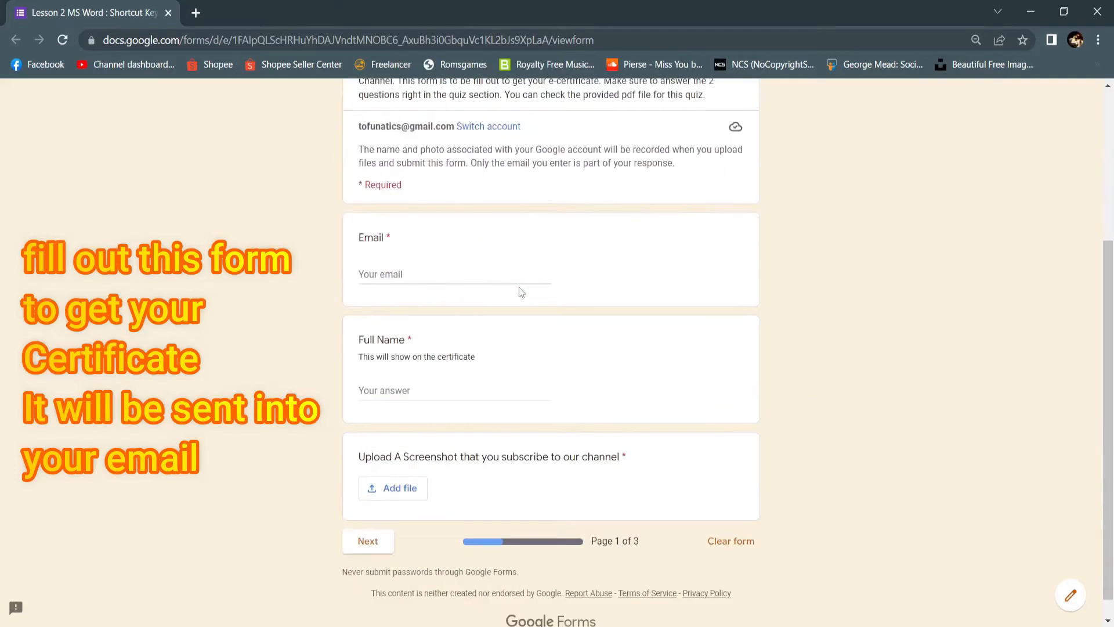
scroll(520, 291, "down", 1)
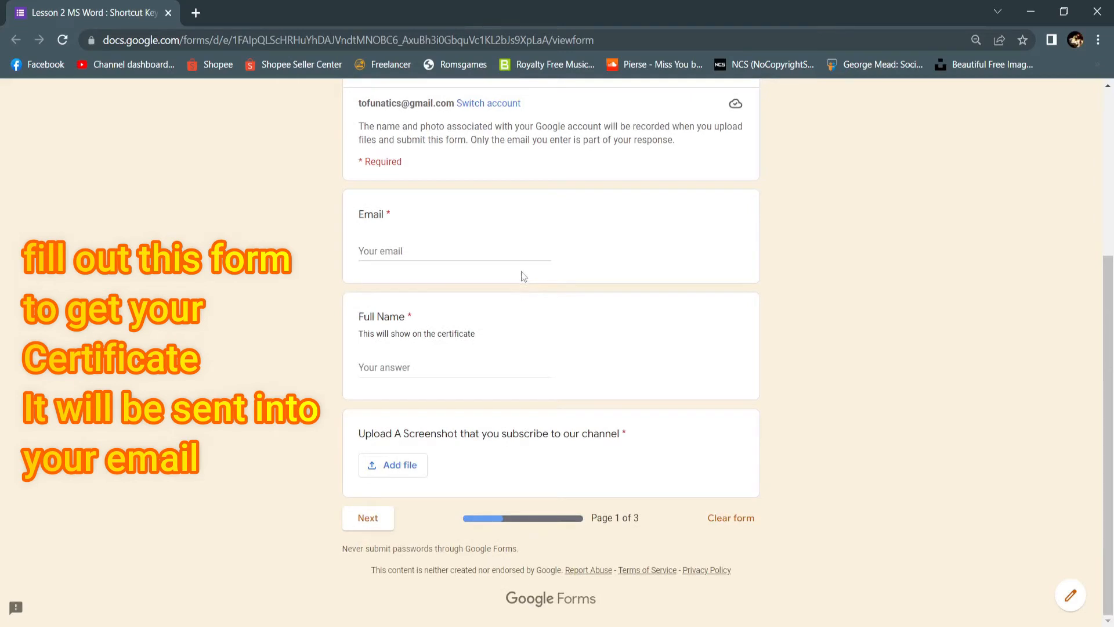
scroll(521, 270, "up", 4)
scroll(521, 271, "down", 4)
- Enter the respondent's email address in the form's Email question
left_click(406, 253)
left_click(408, 372)
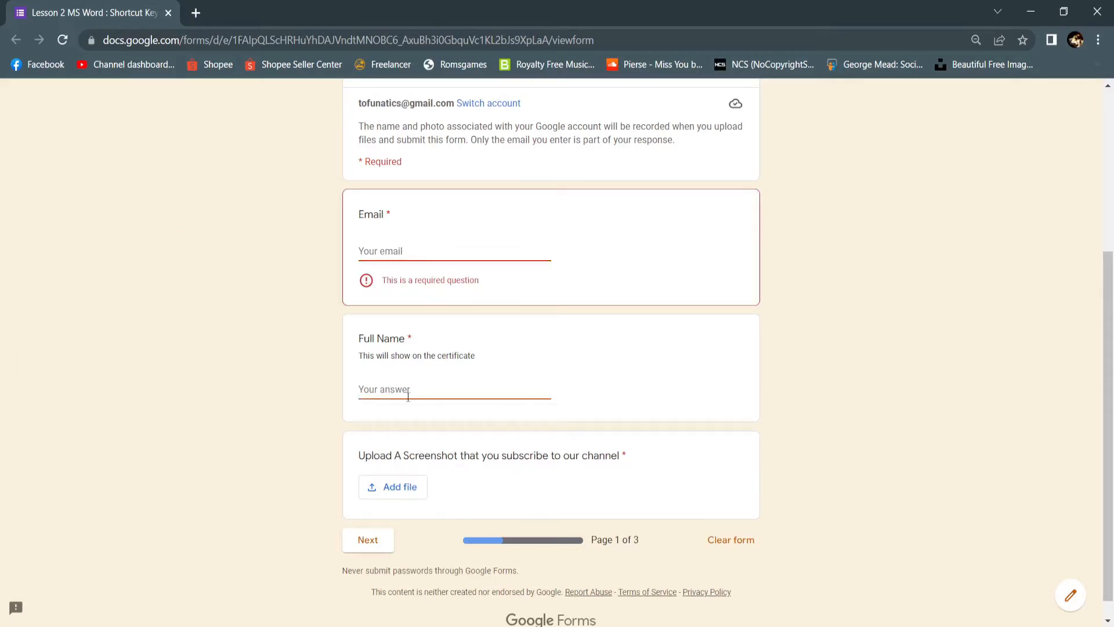
left_click(401, 254)
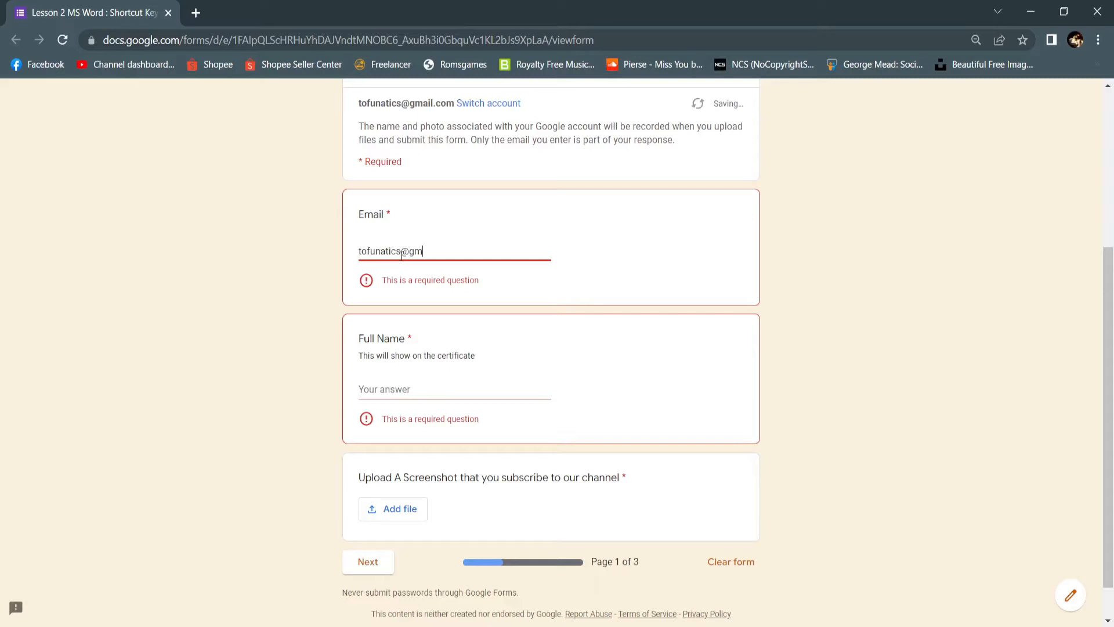
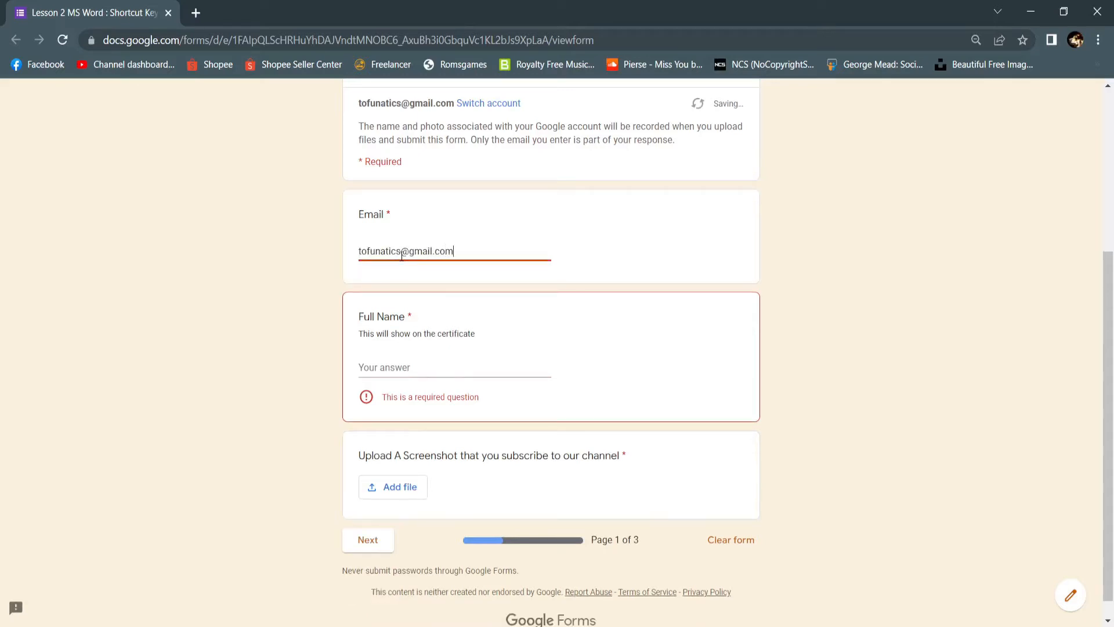
- Fill in the respondent's full name for the certificate
left_click(398, 366)
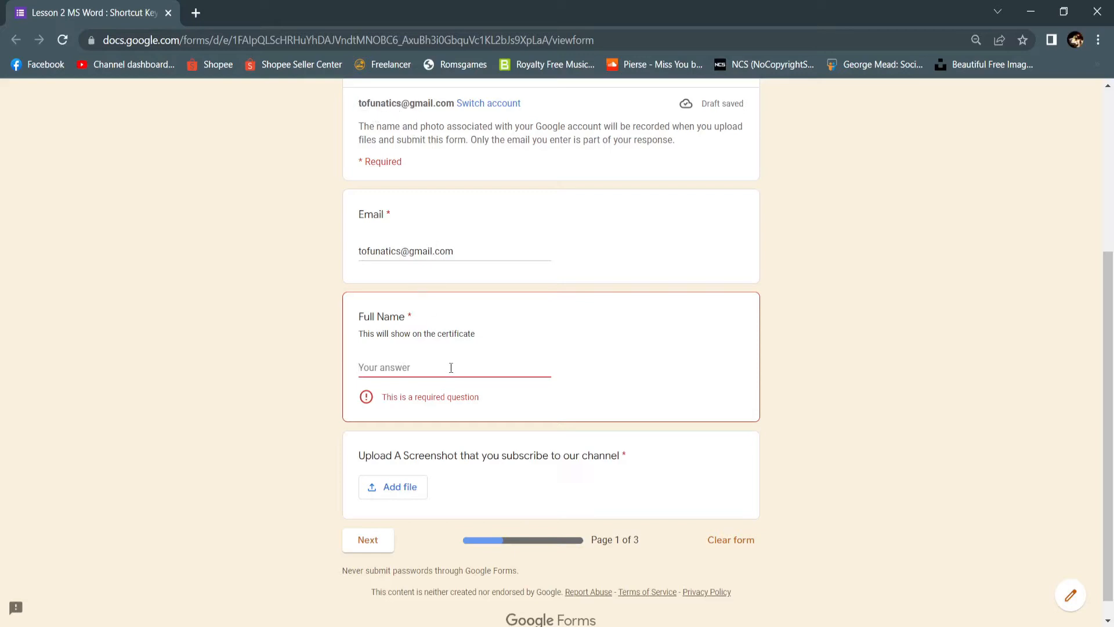
type("Tofu ")
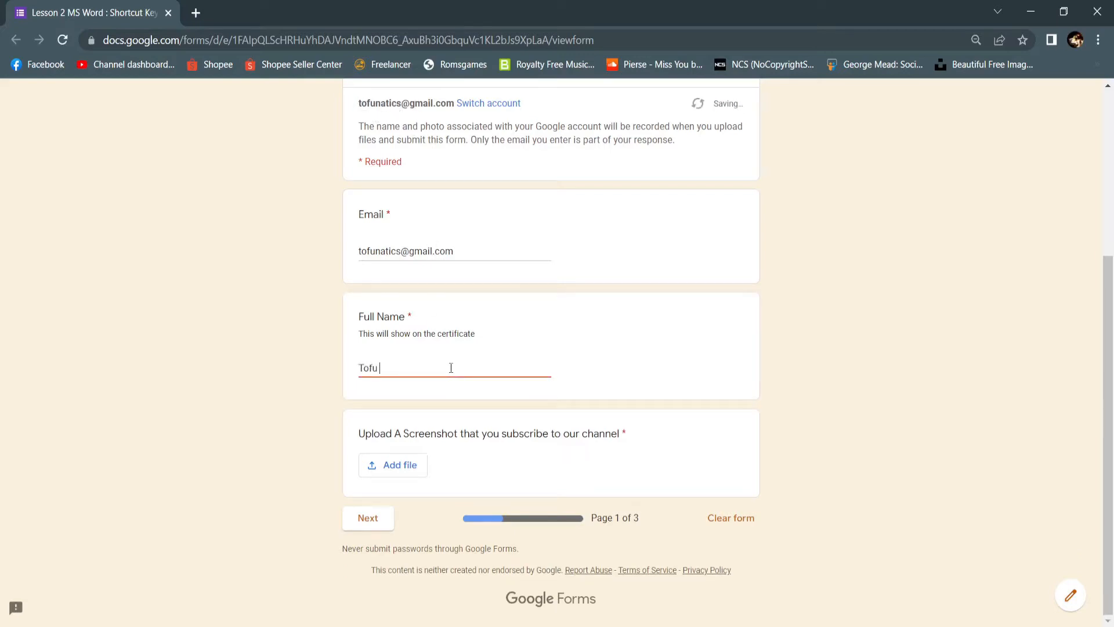
type("Tutorials")
- Attach dog&cat.png from My Drive as the subscription screenshot and continue to the quiz page
left_click(397, 471)
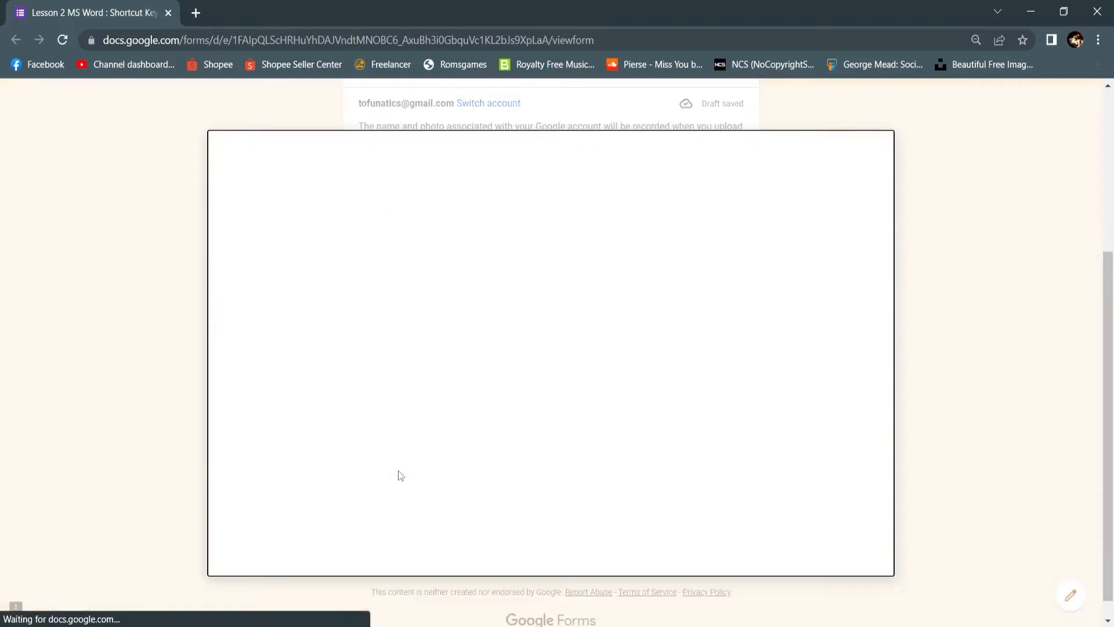
left_click(297, 185)
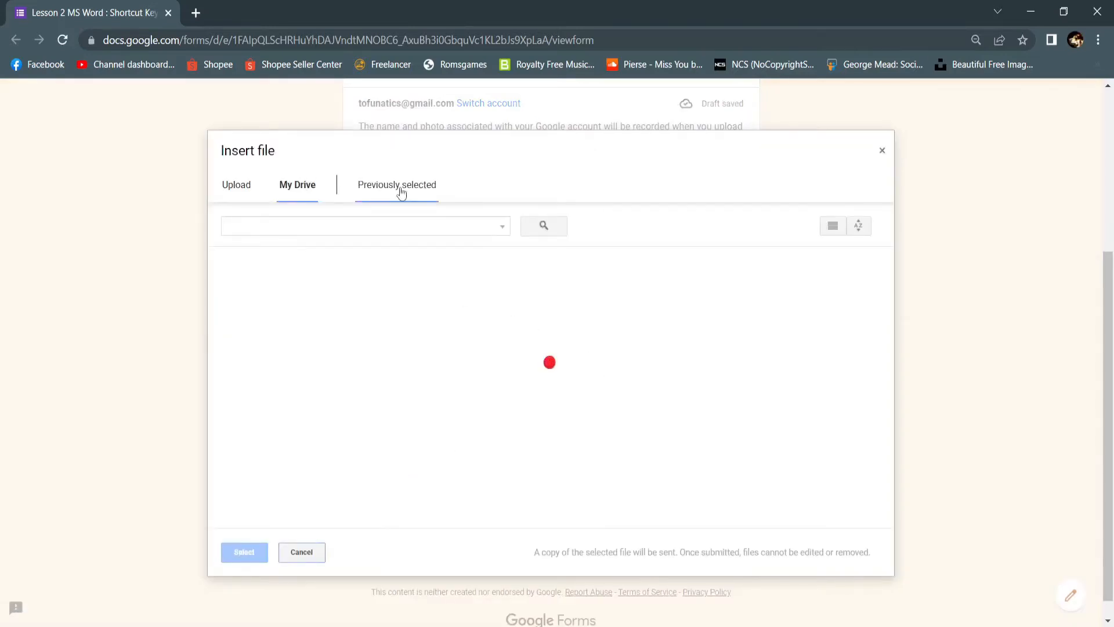
left_click(304, 397)
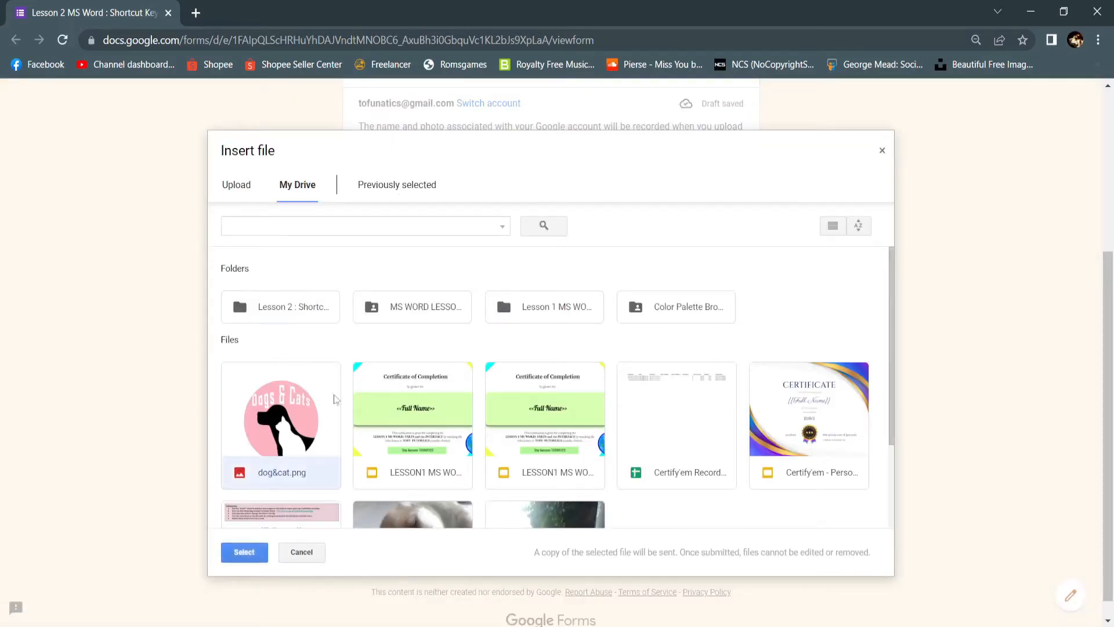
left_click(242, 550)
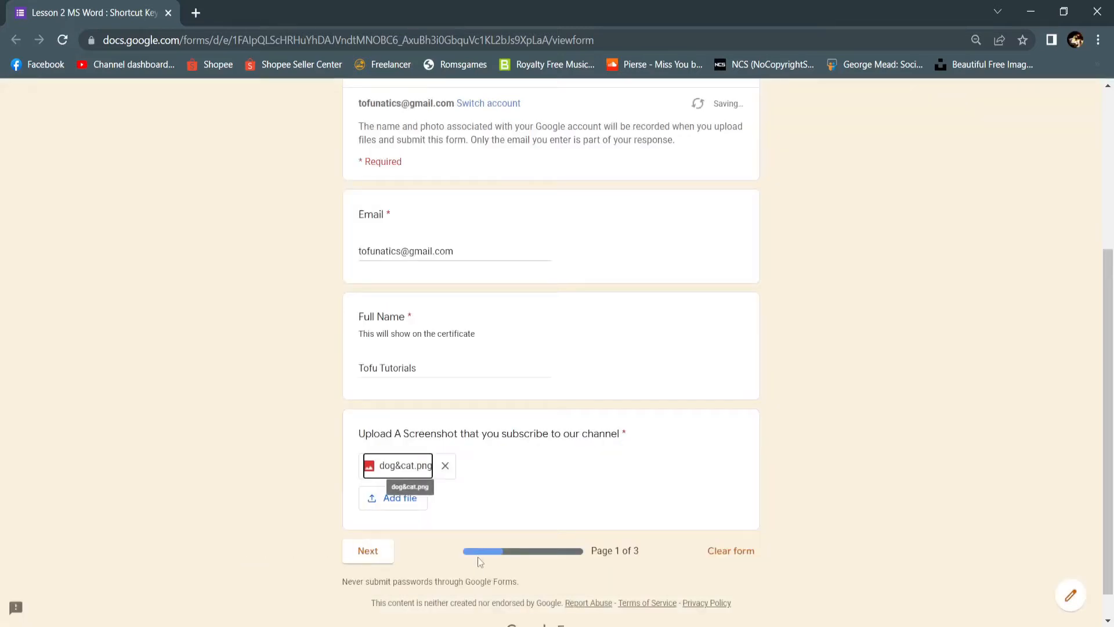
left_click(374, 551)
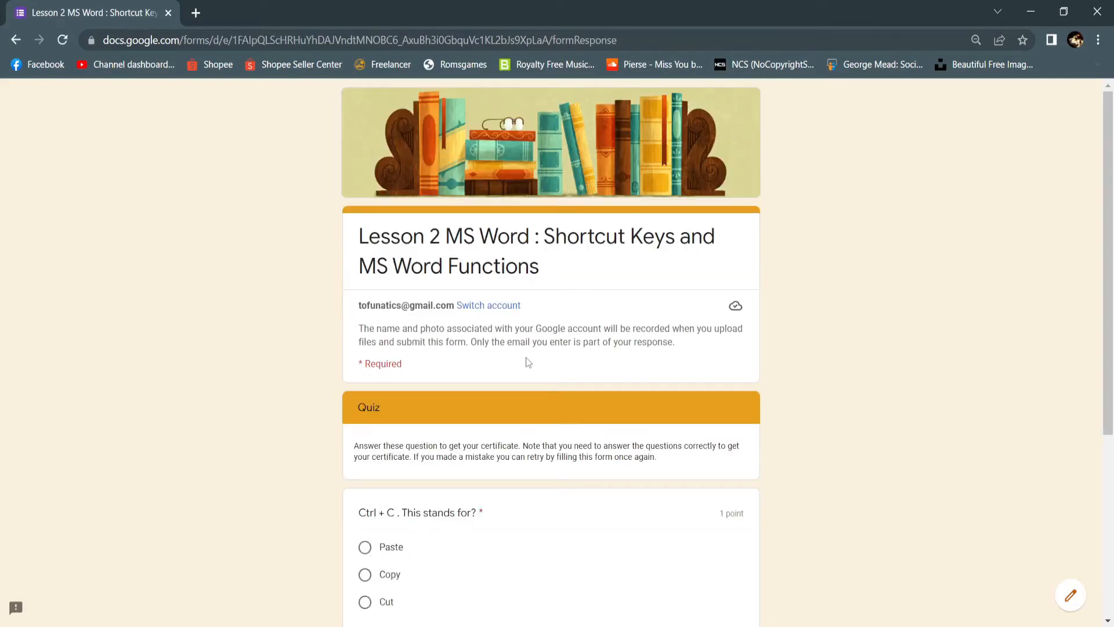
- Review the quiz instructions and the Ctrl + C and Ctrl + X questions, and close the browser
scroll(528, 363, "down", 3)
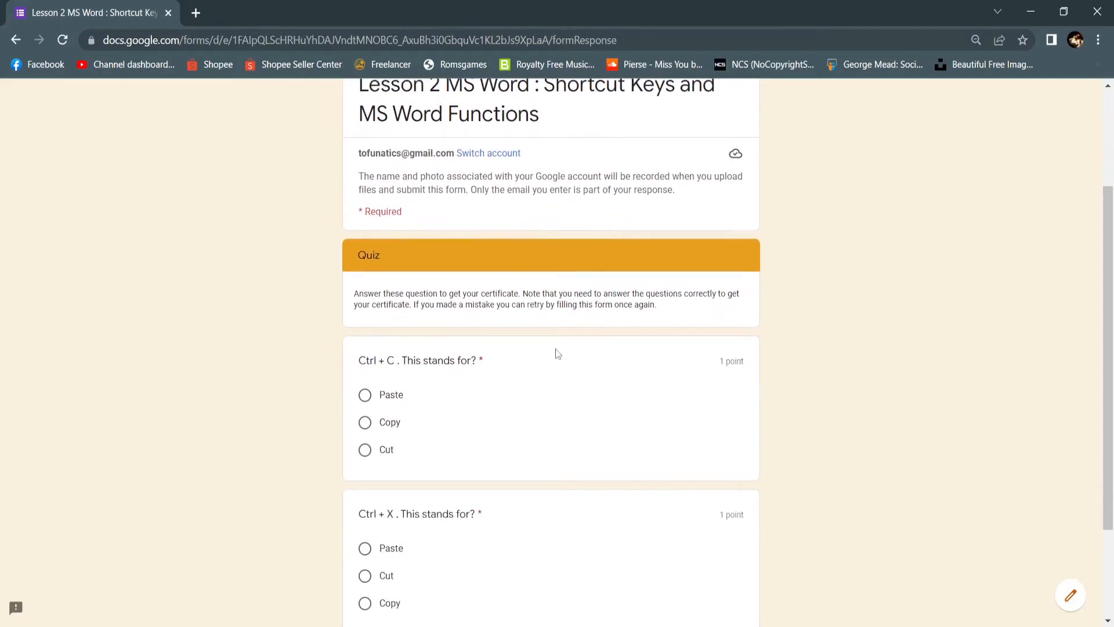
scroll(555, 353, "down", 2)
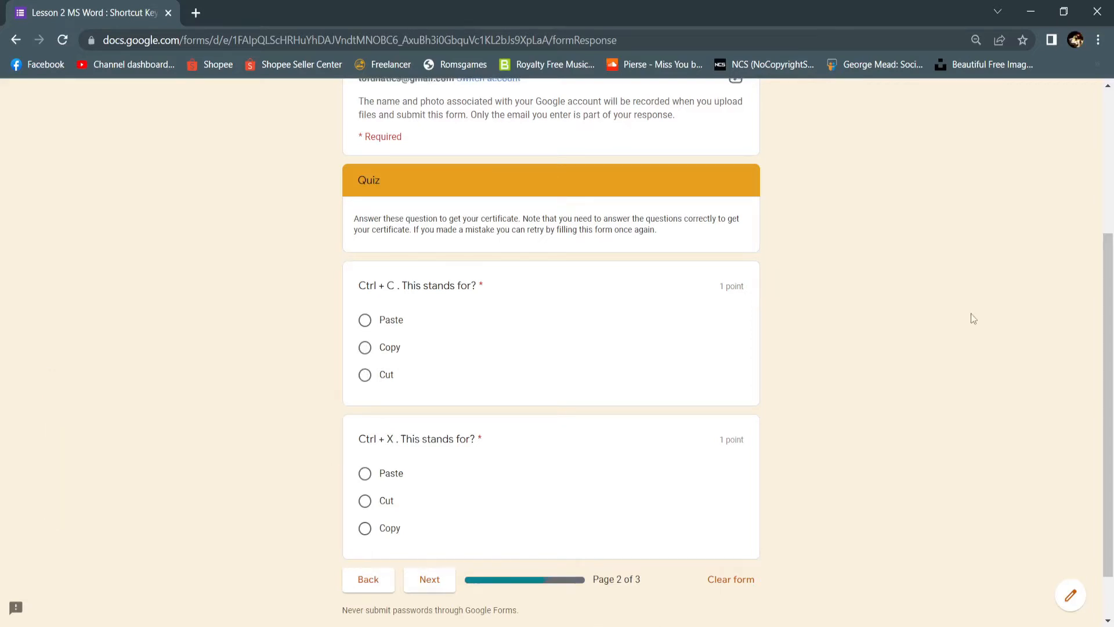
scroll(973, 319, "up", 4)
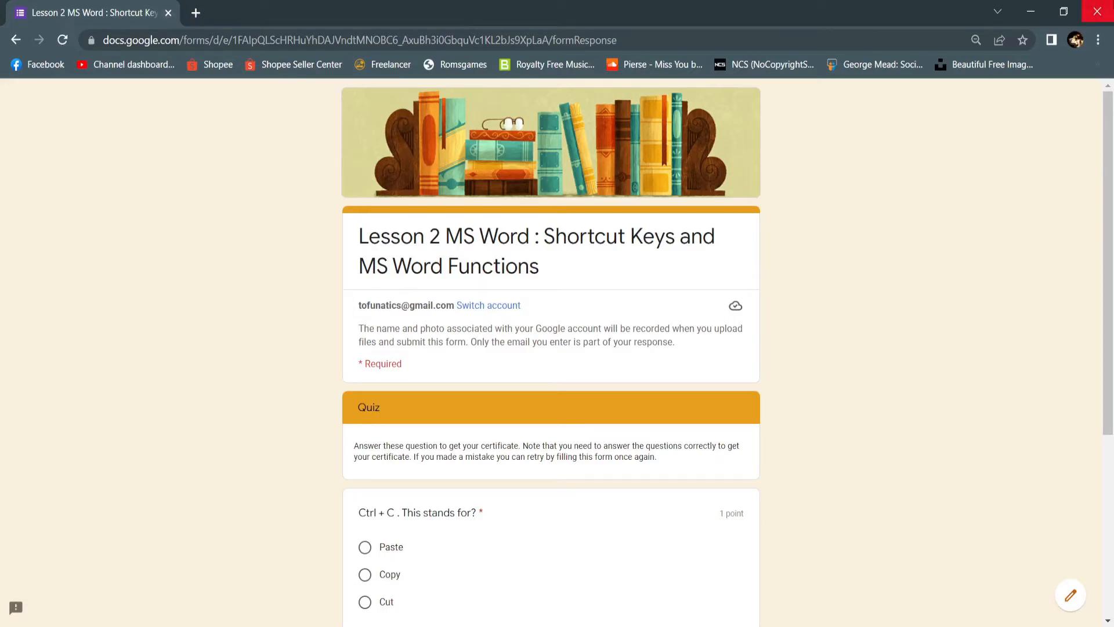
left_click(1097, 12)
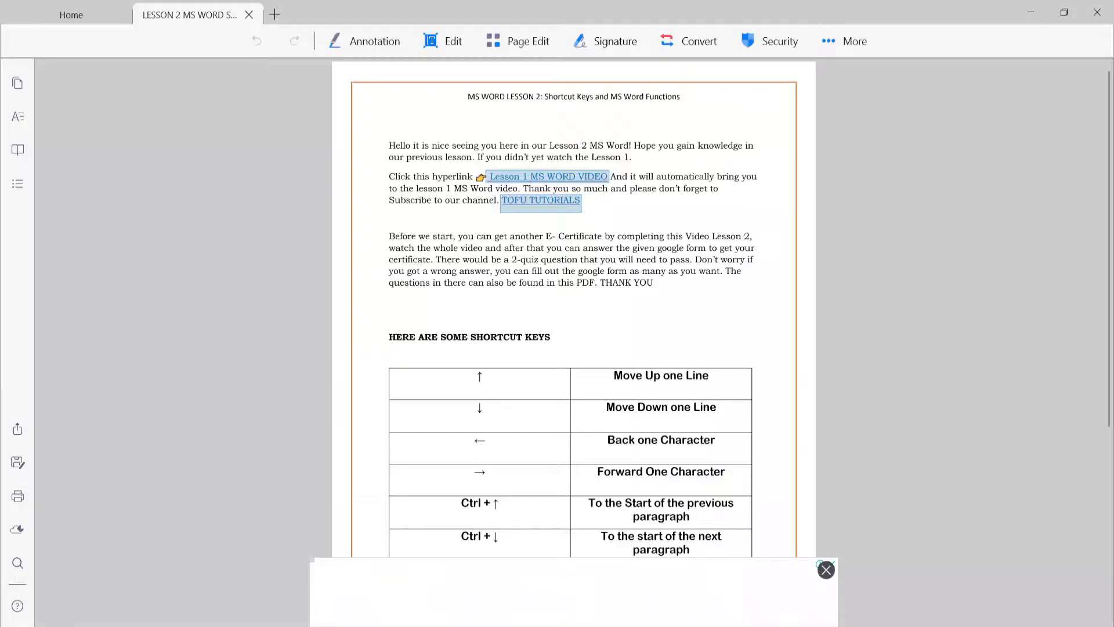
- Dismiss the advertisement banner and the trial offer covering the Lesson 2 PDF
left_click_drag(469, 108, 692, 106)
left_click(692, 107)
scroll(547, 133, "down", 3)
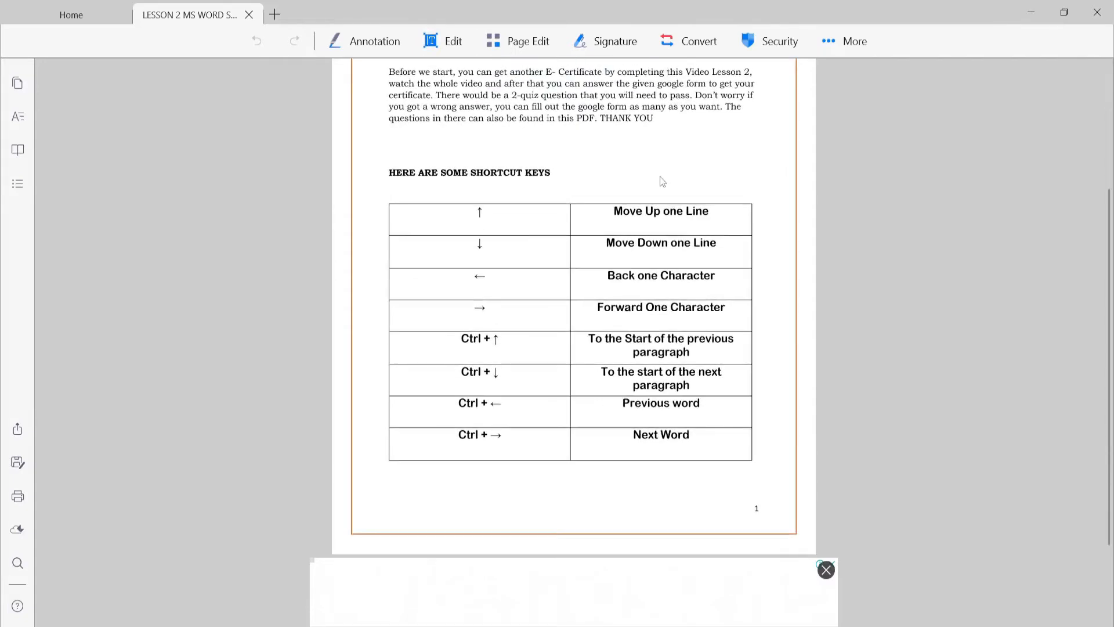
left_click(826, 570)
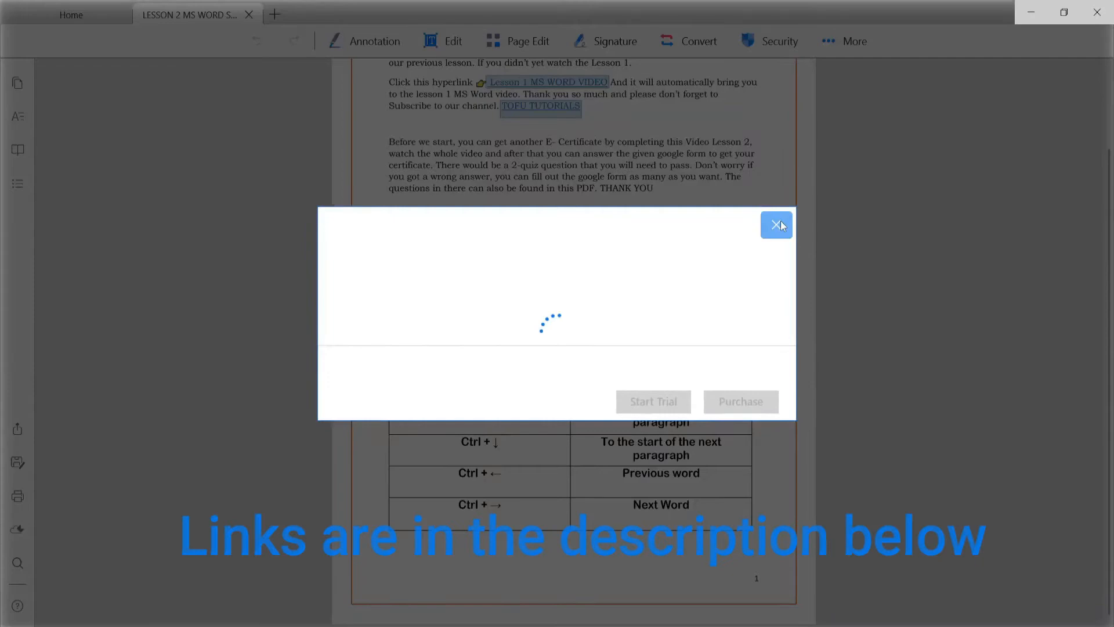
left_click(778, 226)
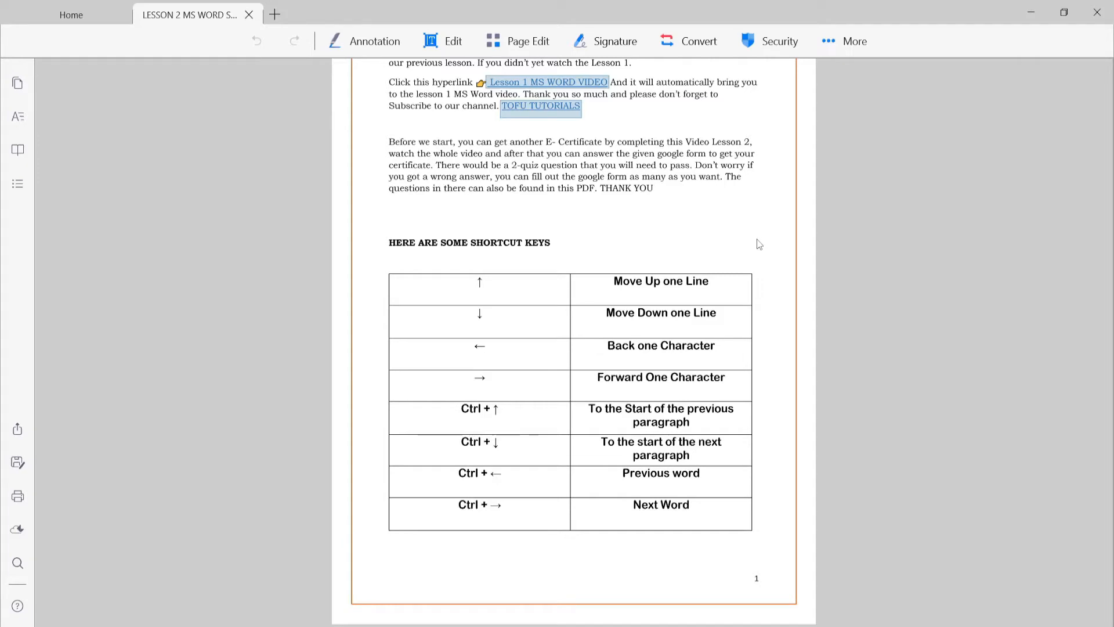
- Review both pages of the Lesson 2 PDF, including the shortcut key tables and the Find and Replace and Overtype sections
scroll(758, 242, "up", 2)
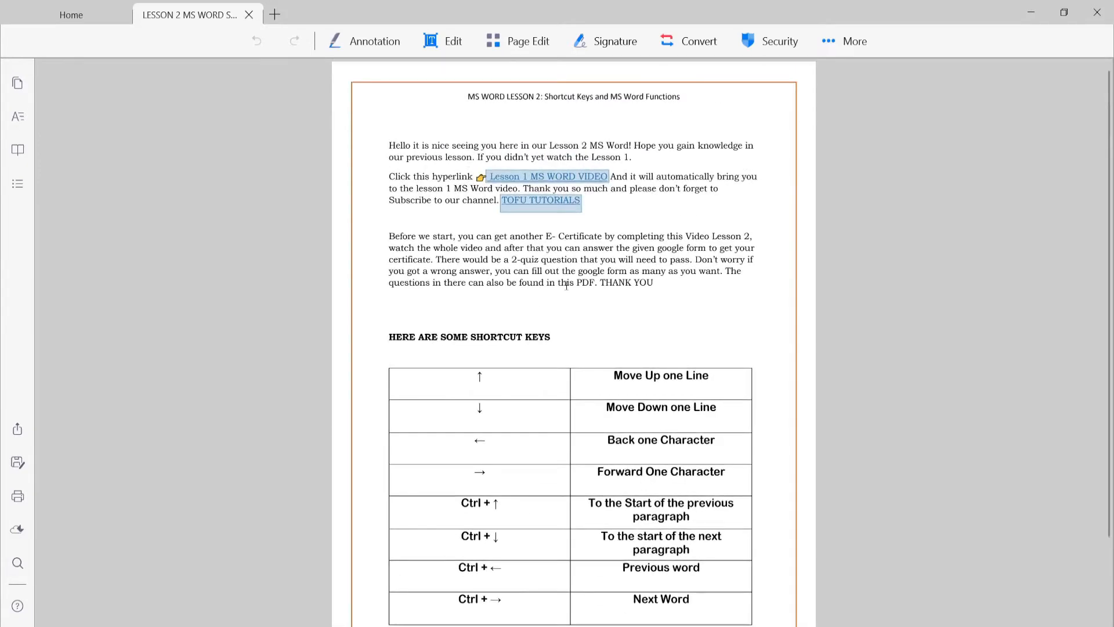
scroll(566, 285, "down", 2)
left_click(505, 597)
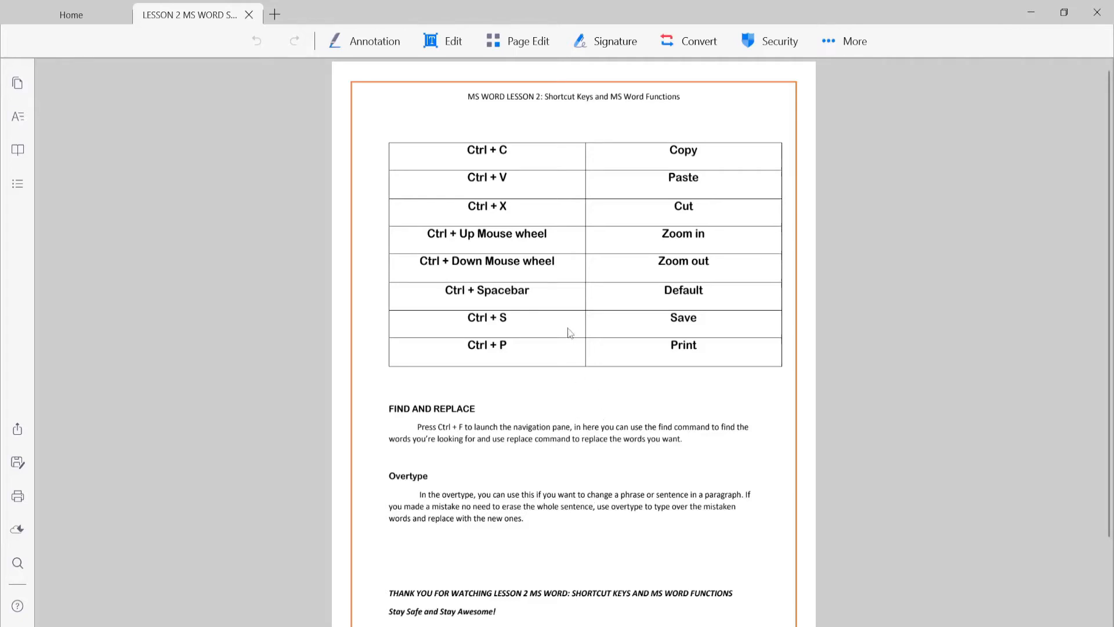
left_click(524, 601)
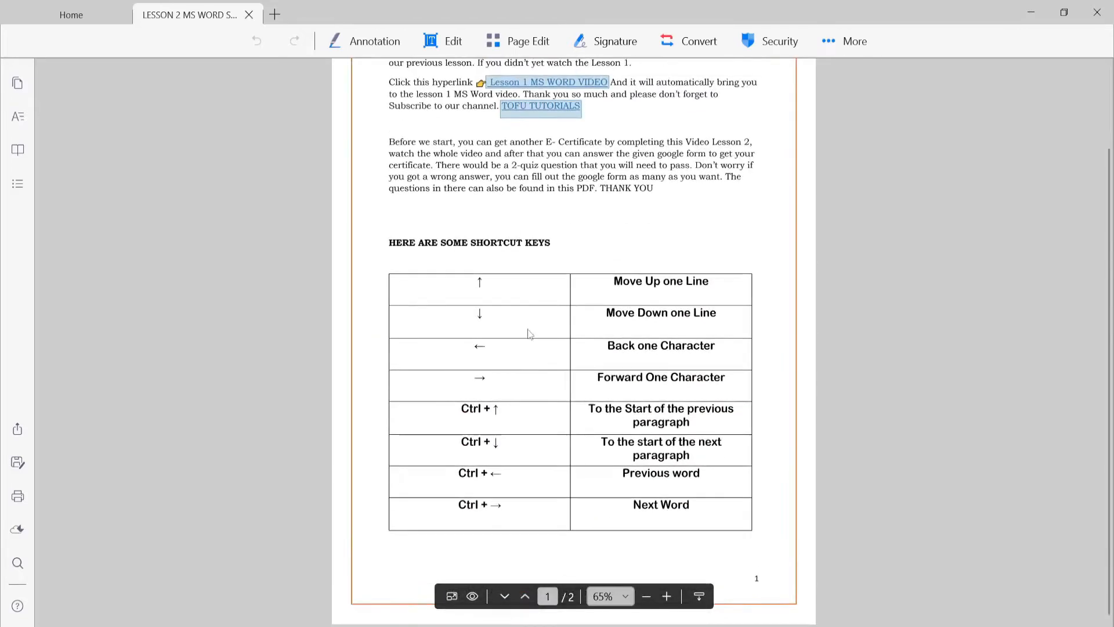
scroll(460, 262, "down", 2)
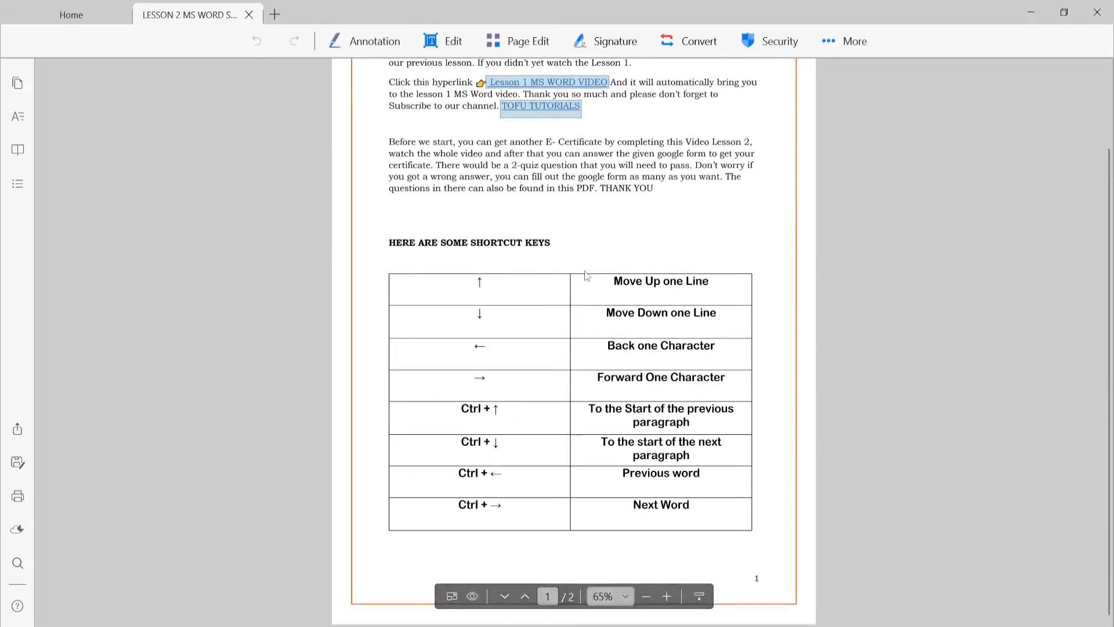
left_click(504, 596)
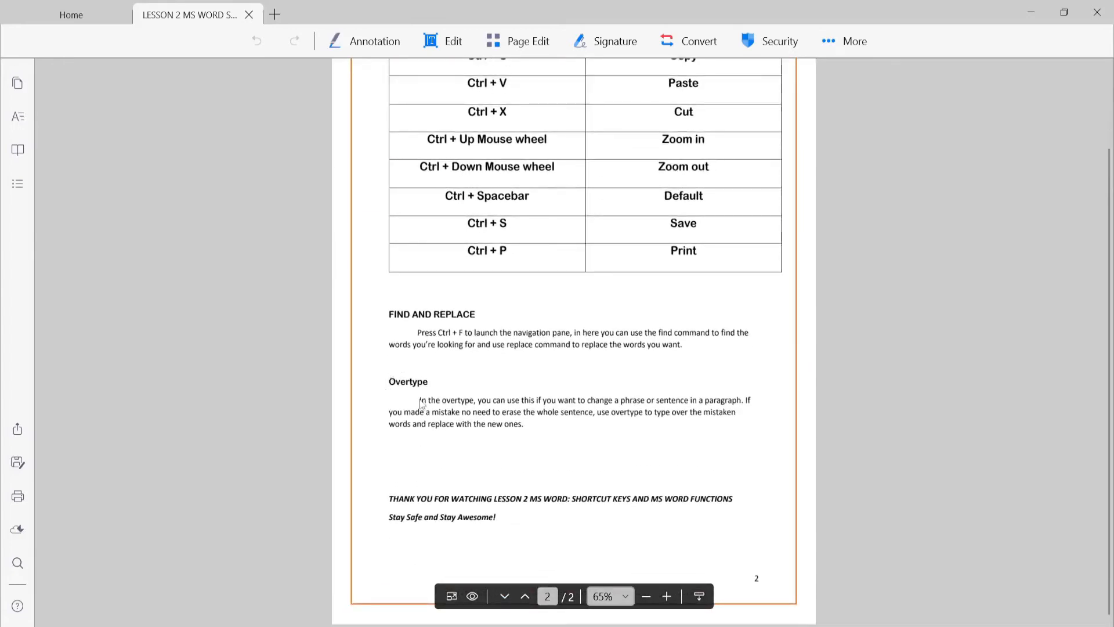
left_click_drag(417, 333, 452, 330)
left_click(506, 315)
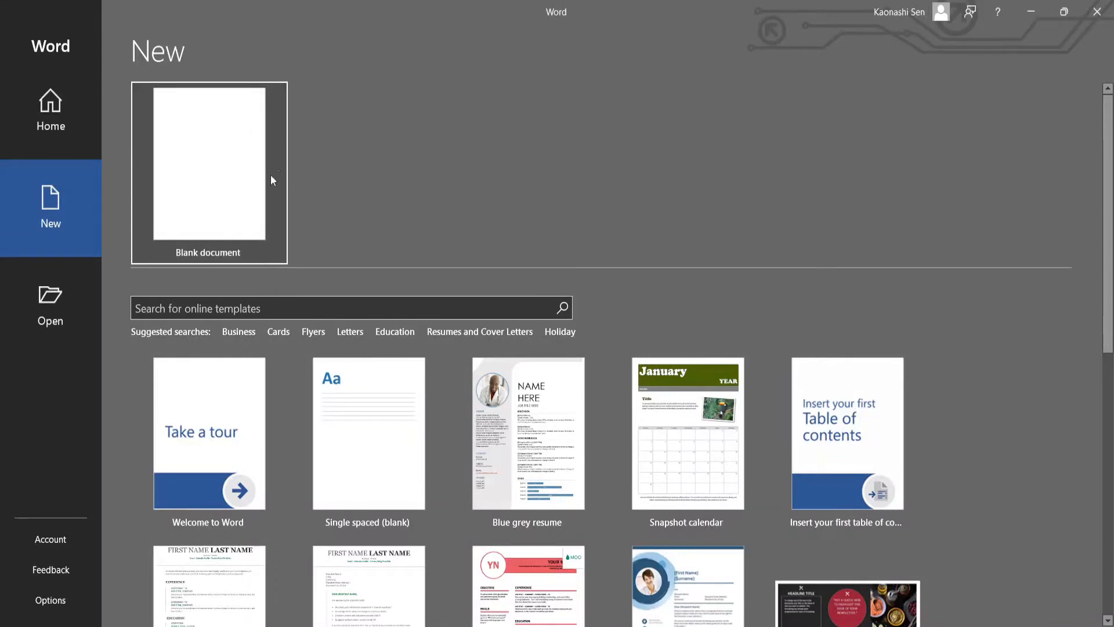
- Create a new blank document in Word
left_click(224, 173)
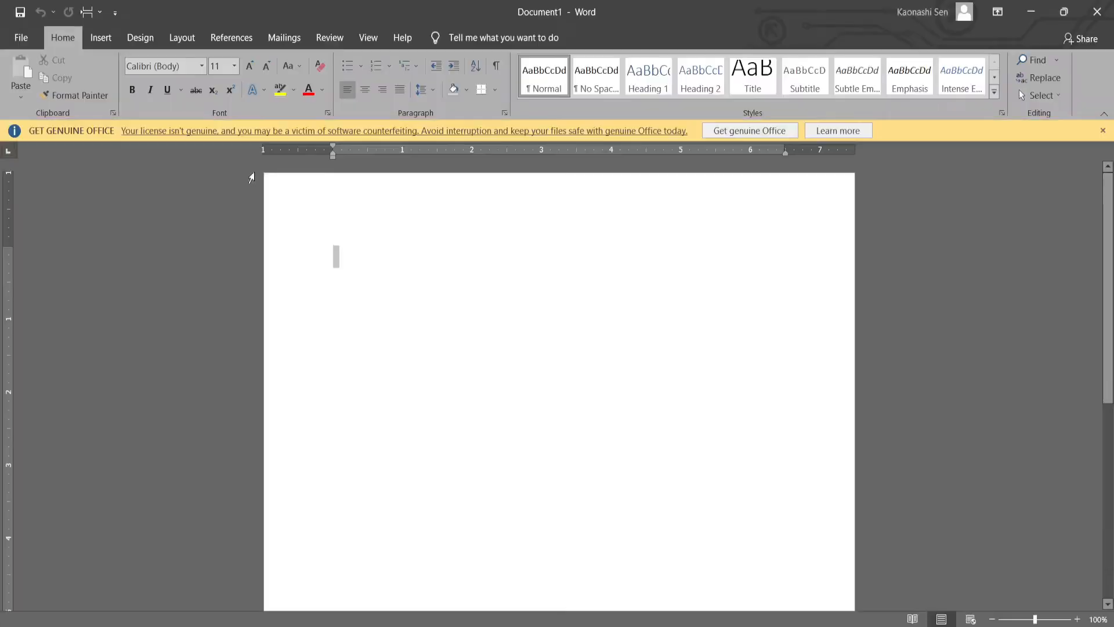
left_click(1103, 130)
type("=rand()")
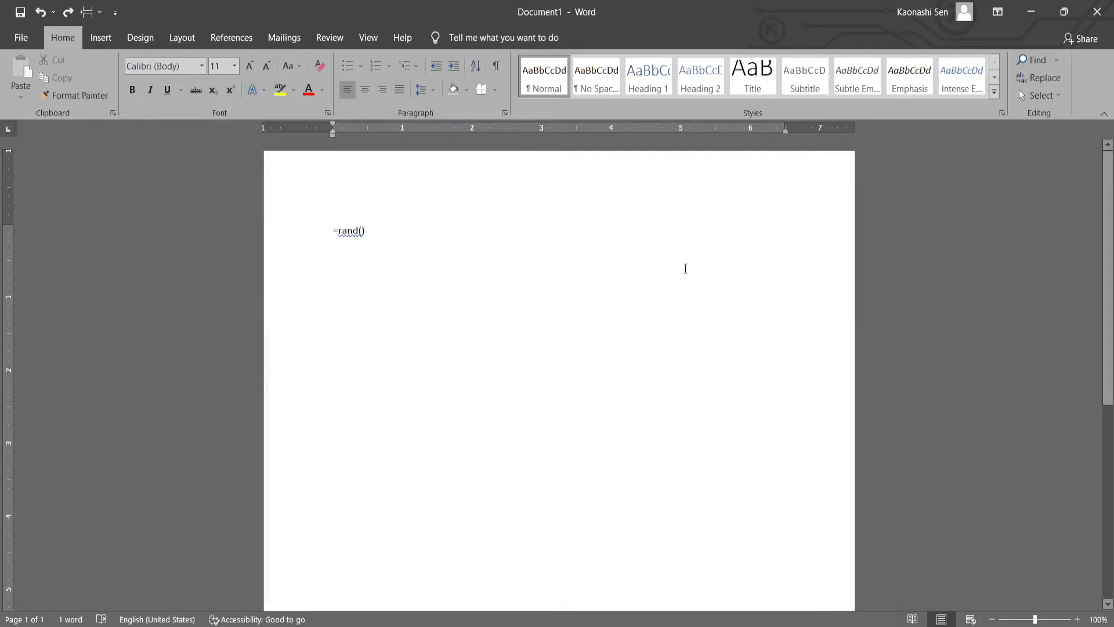
key("BackSpace")
key("BackSpace")
key("BackSpace")
key("BackSpace")
key("BackSpace")
key("BackSpace")
key("BackSpace")
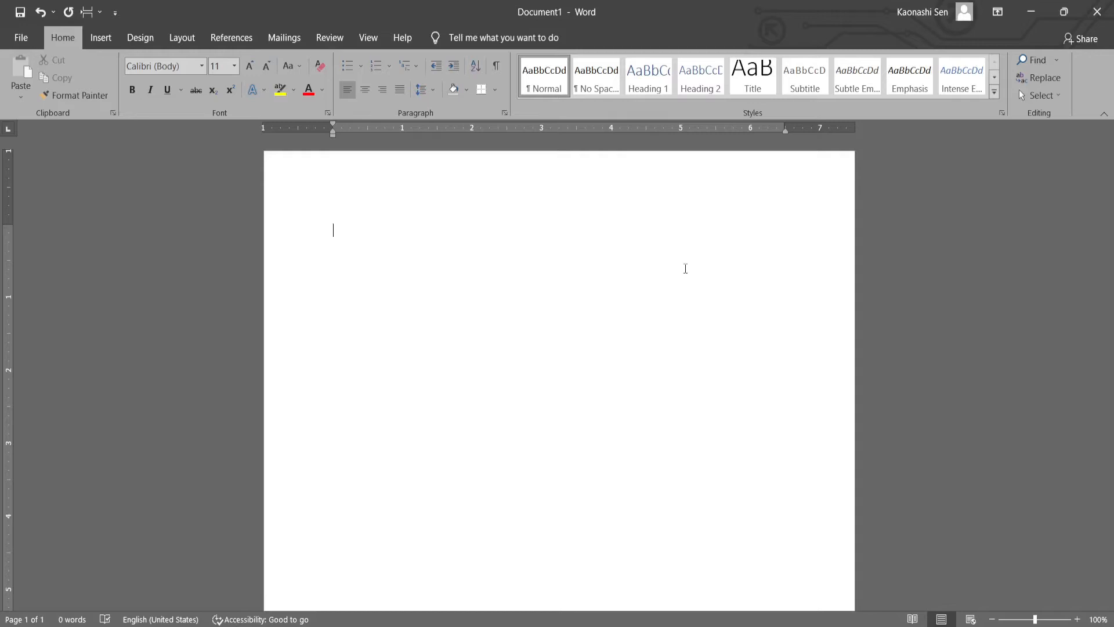
- Generate sample paragraphs in the blank document with the =rand() function
type("=")
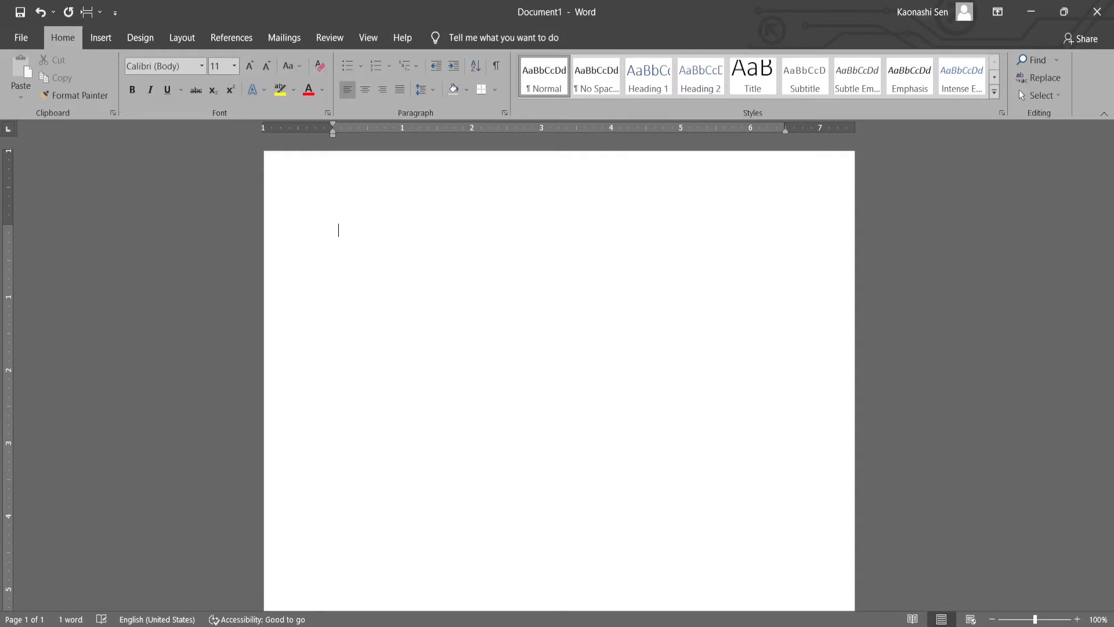
type("rand()")
key("Return")
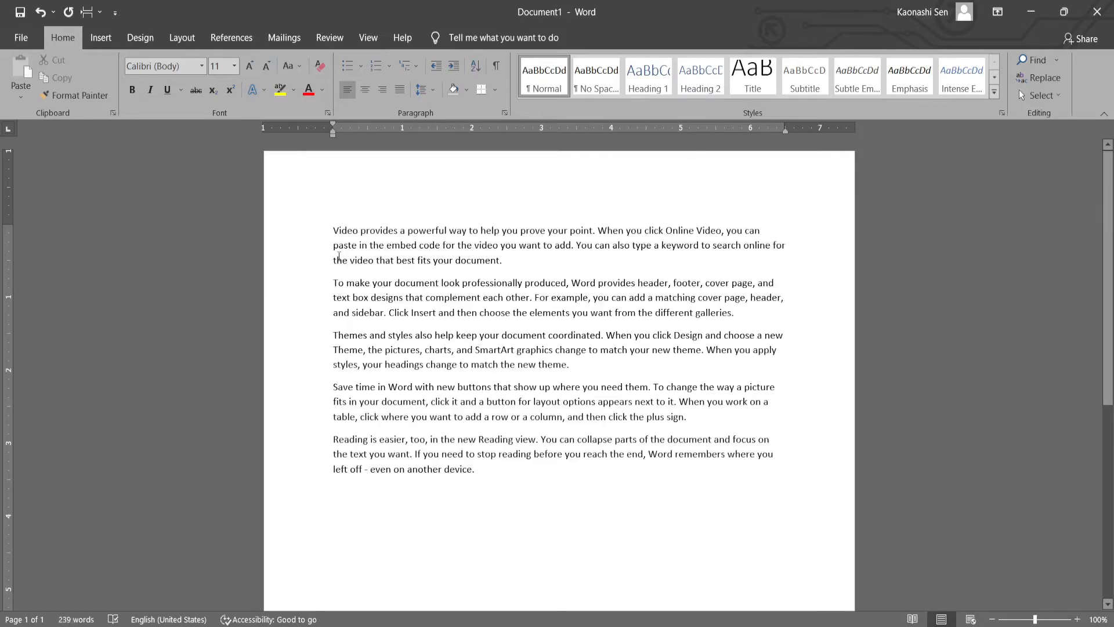
- Highlight all five sample paragraphs in the document and clear the selection
left_click_drag(332, 225, 538, 482)
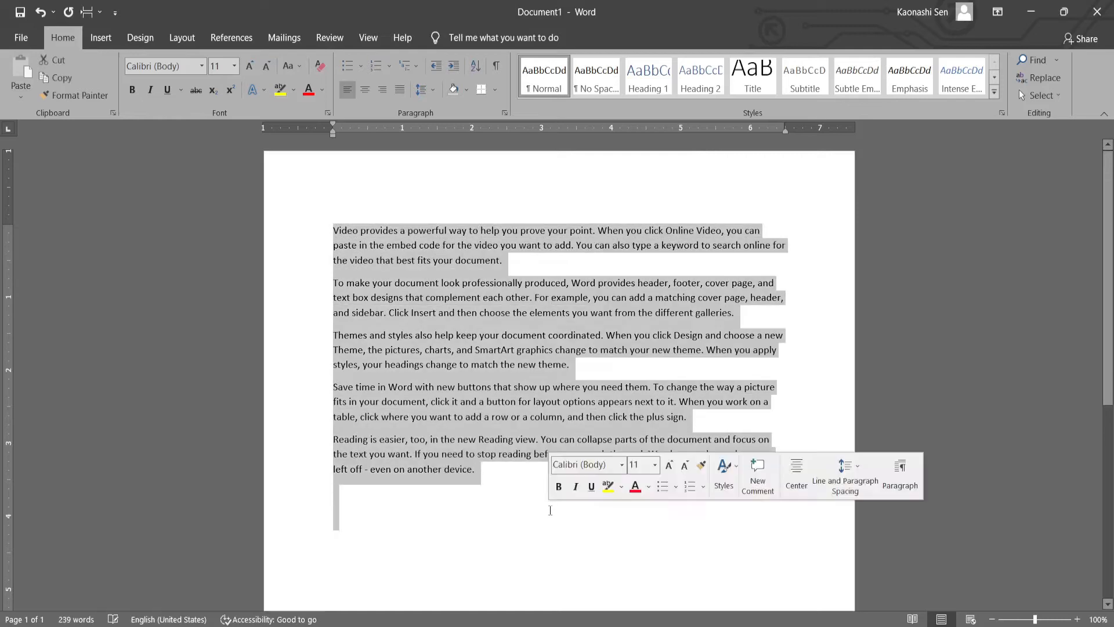
left_click(537, 482)
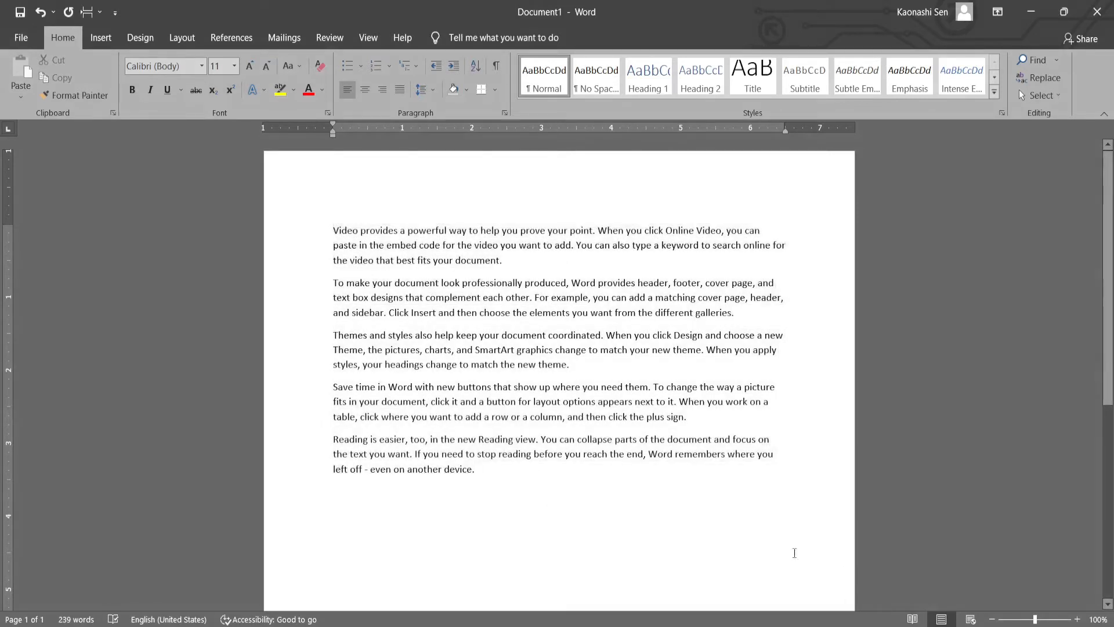
- Zoom the document in and out repeatedly between about 90% and 180%, finishing at 160%
scroll(659, 401, "up", 4)
scroll(658, 404, "down", 4)
scroll(656, 408, "up", 4)
scroll(655, 409, "down", 3)
scroll(655, 409, "up", 4)
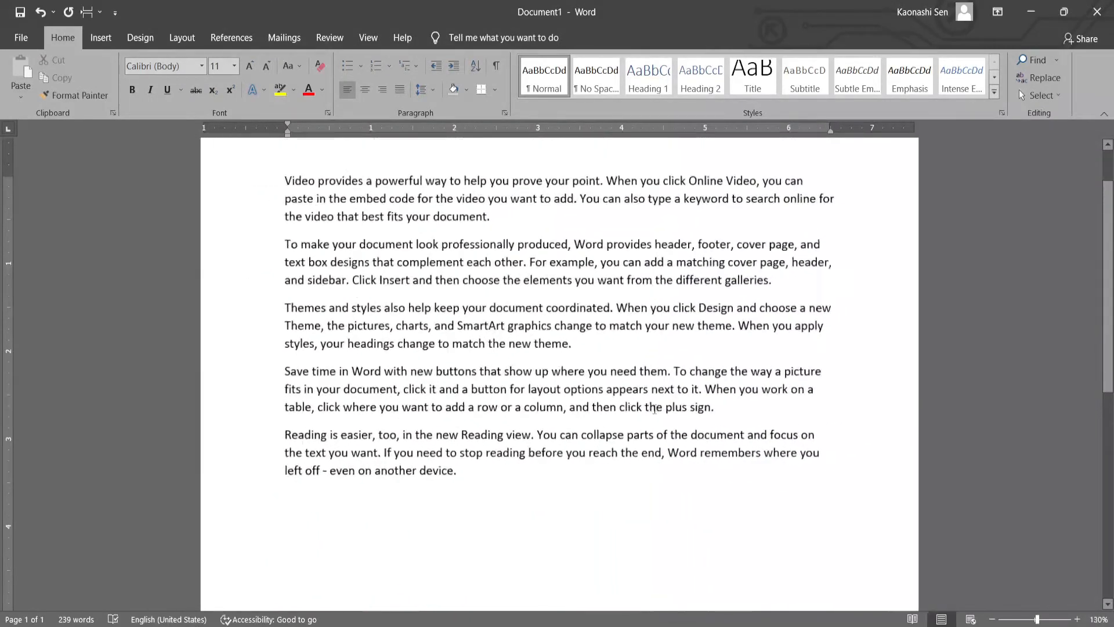
scroll(655, 409, "down", 4)
scroll(655, 409, "up", 3)
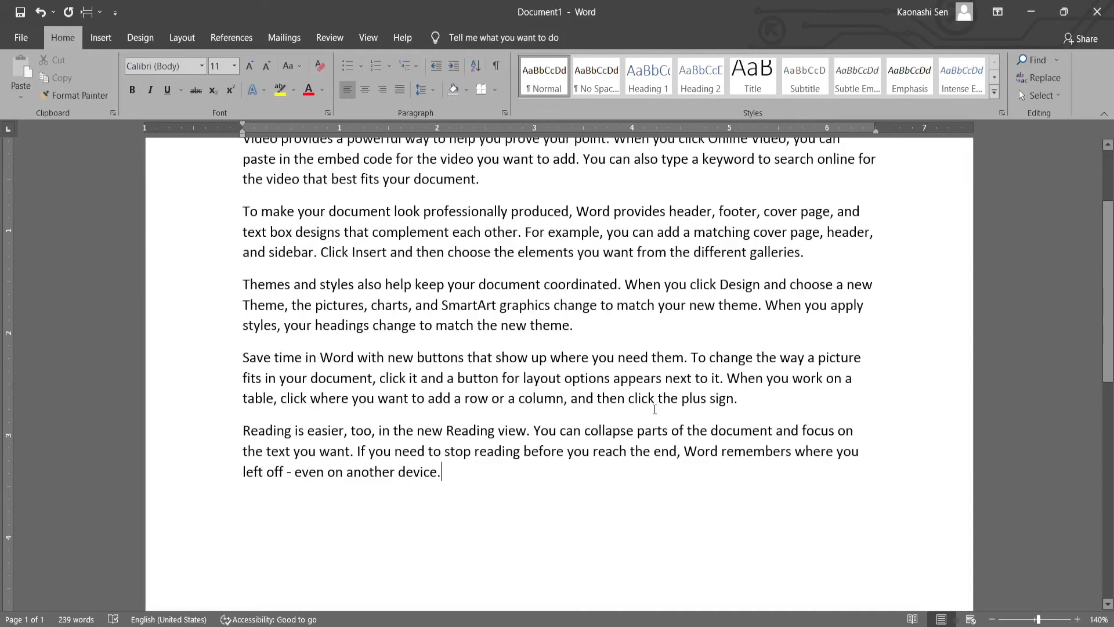
scroll(655, 409, "up", 4)
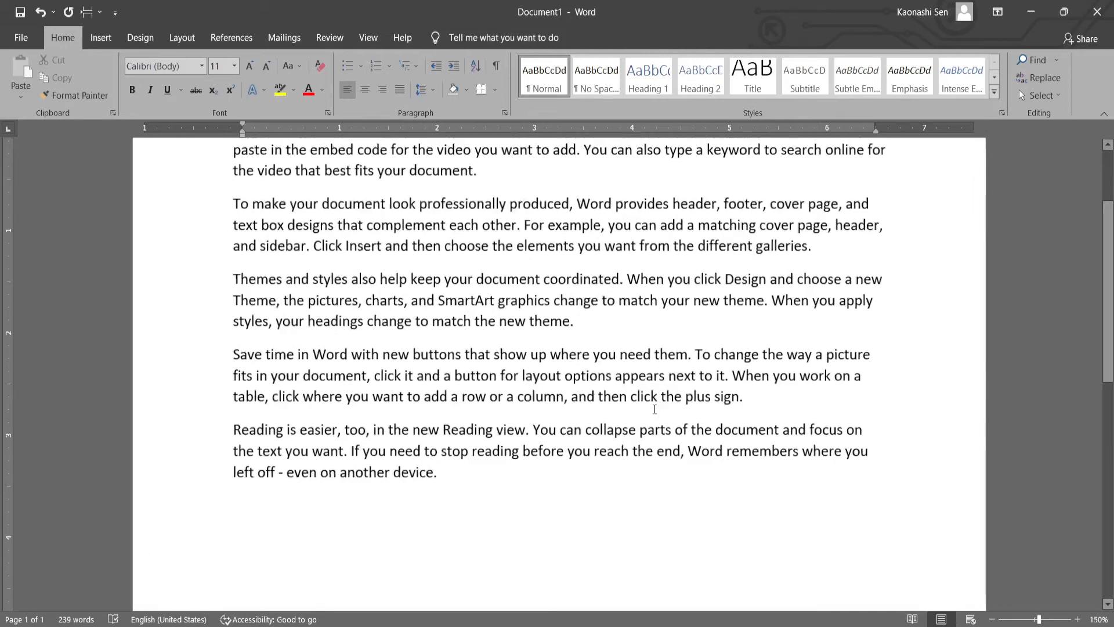
scroll(655, 410, "down", 3)
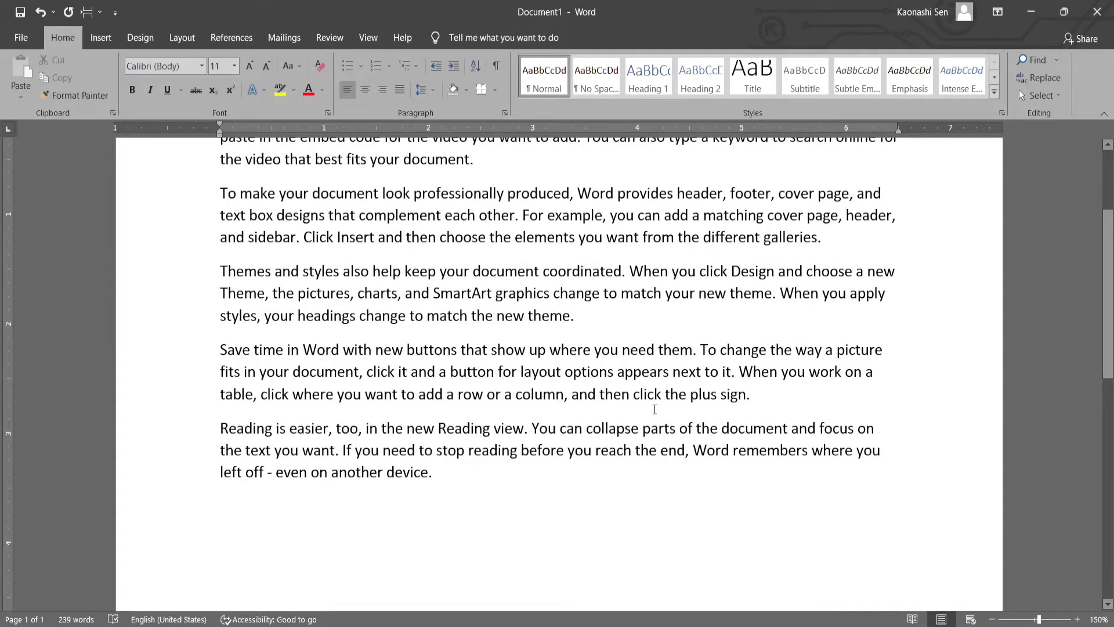
scroll(655, 409, "up", 8)
scroll(655, 409, "down", 8)
scroll(655, 409, "down", 5)
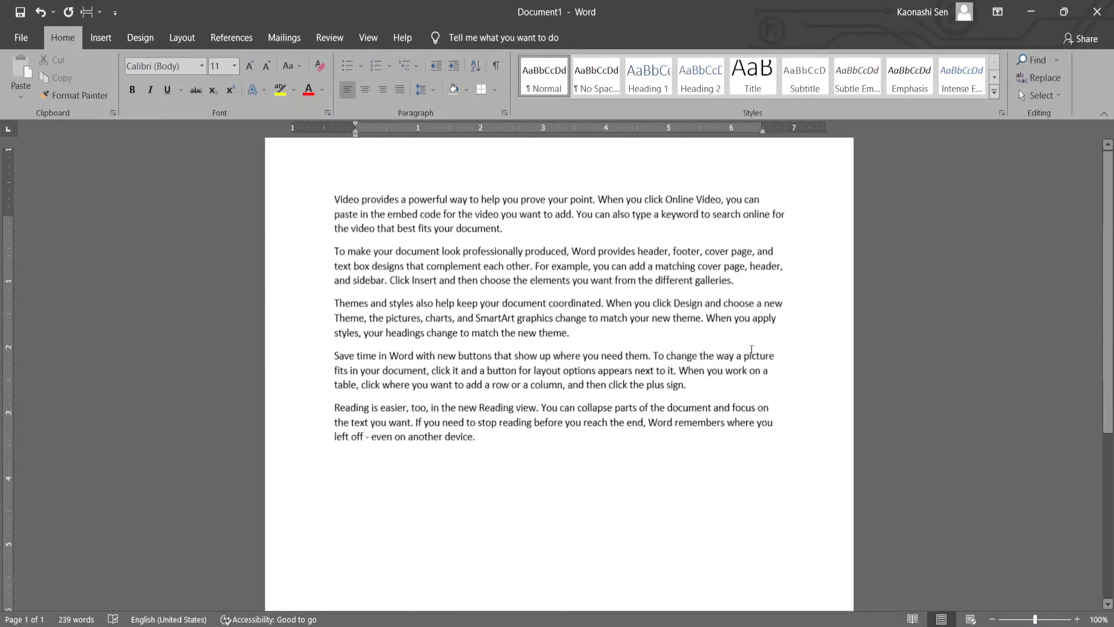
scroll(751, 350, "up", 8)
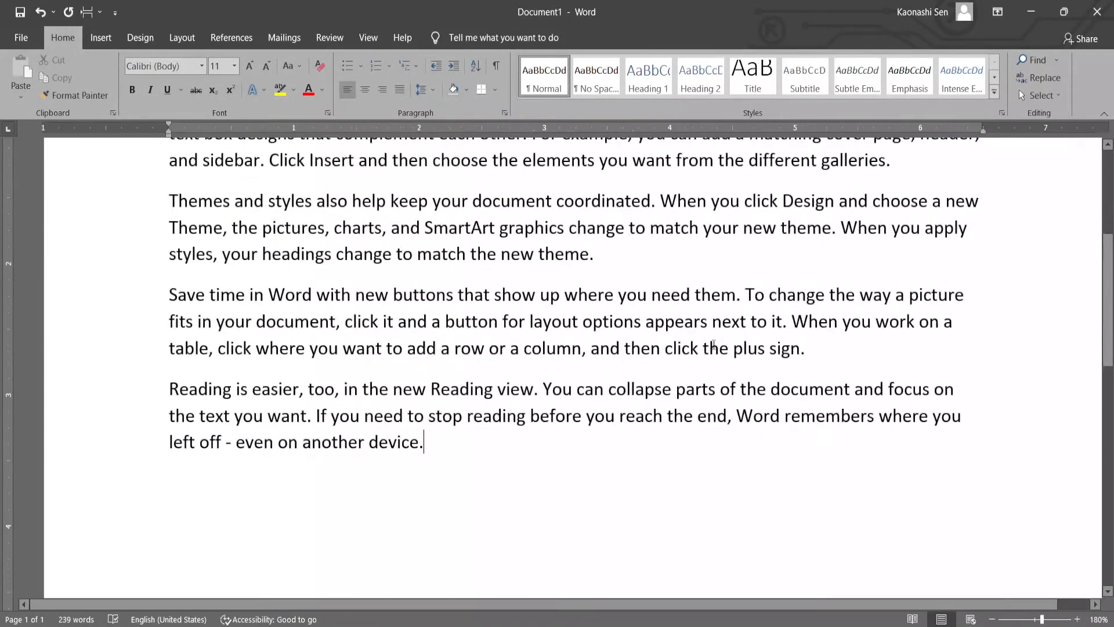
scroll(713, 344, "down", 5)
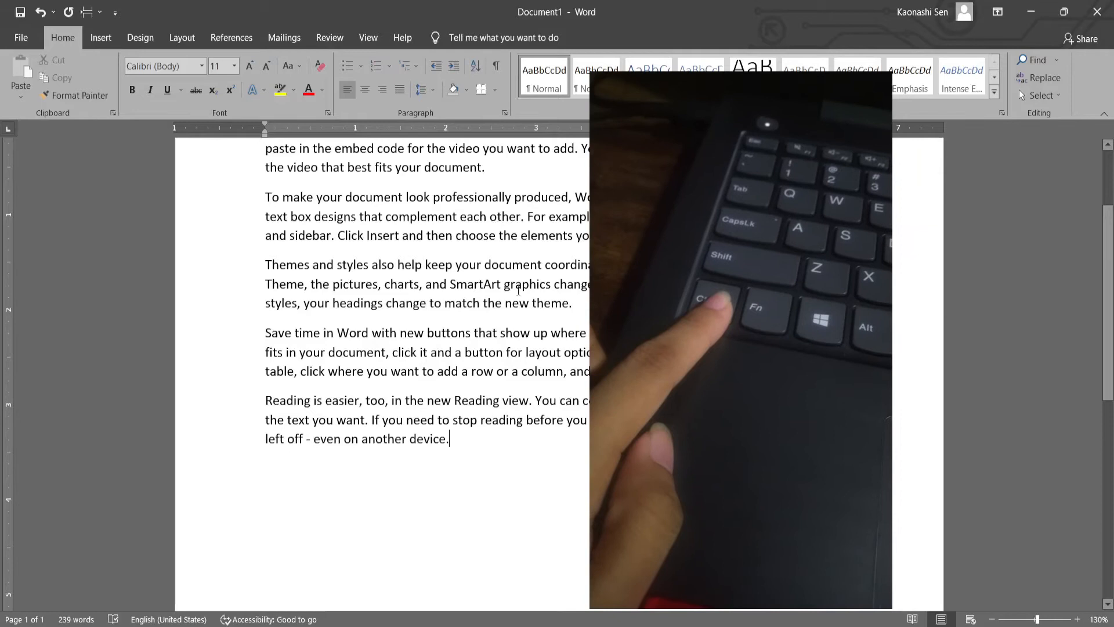
scroll(518, 290, "up", 3)
scroll(518, 290, "down", 6)
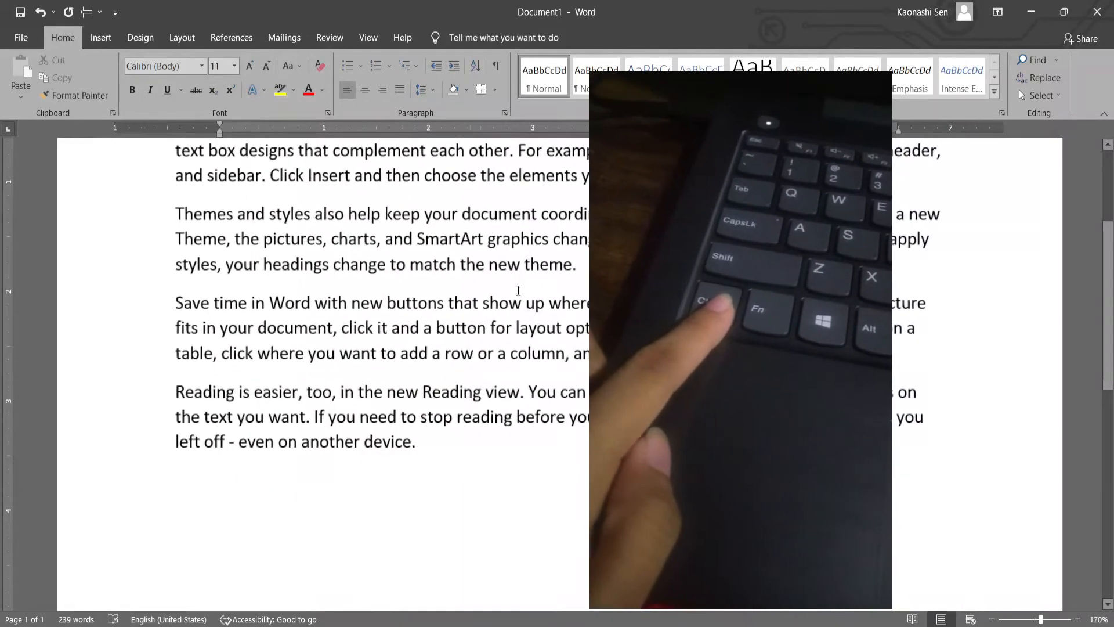
scroll(509, 304, "down", 2)
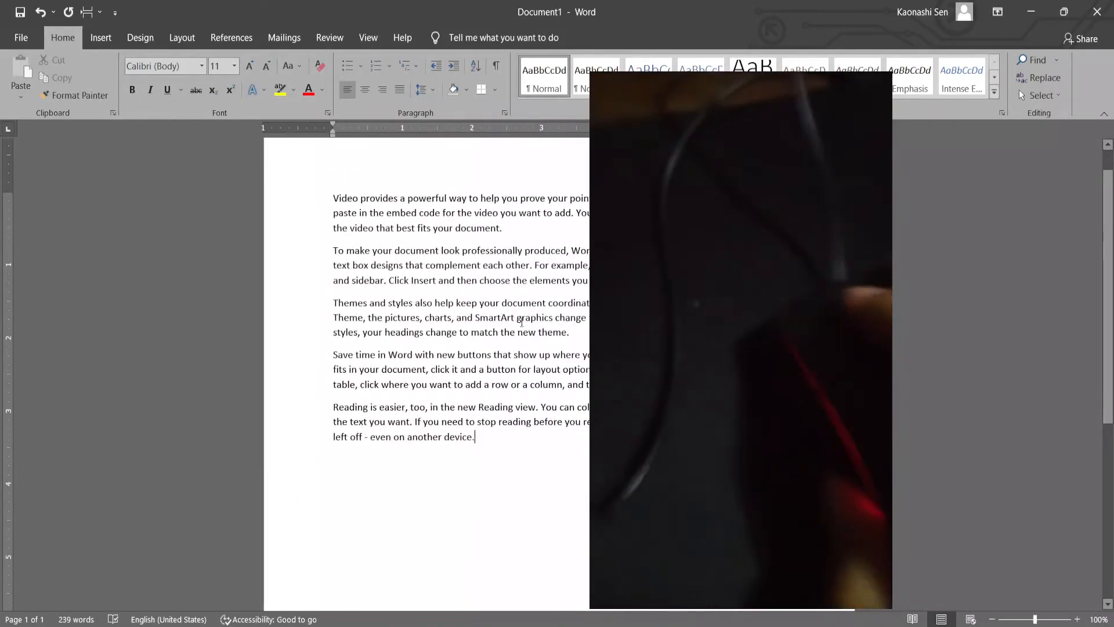
scroll(520, 283, "up", 2)
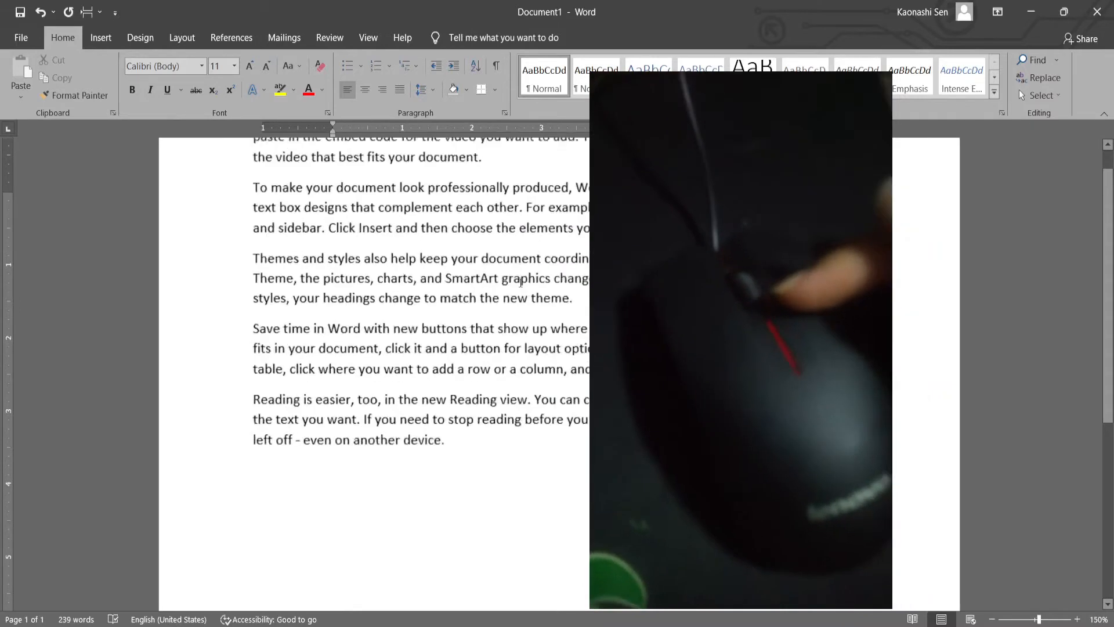
scroll(520, 283, "down", 5)
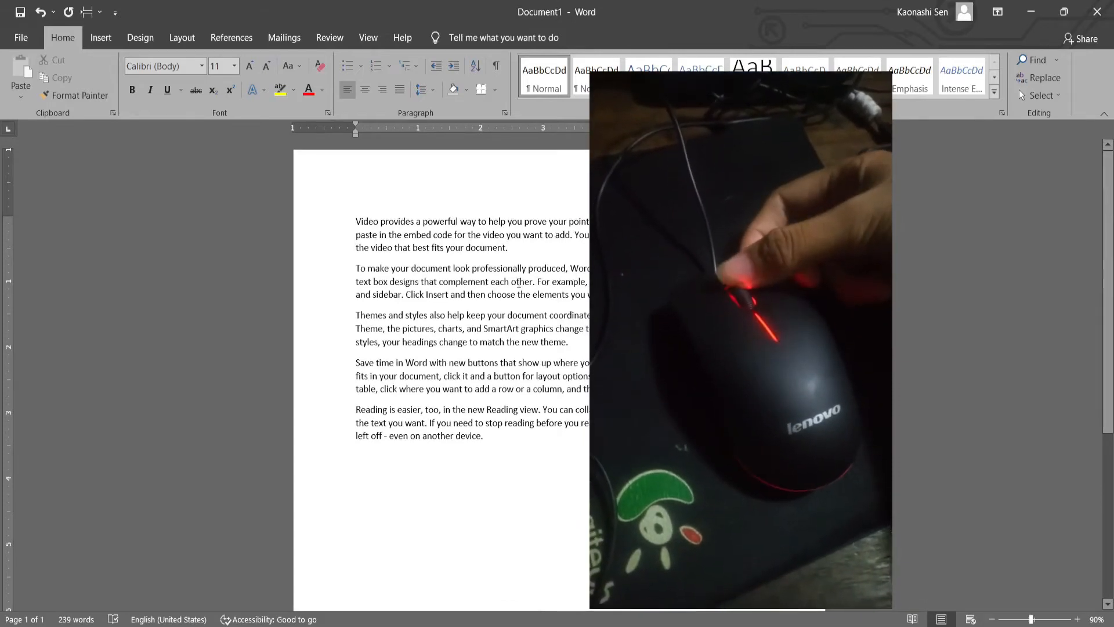
scroll(518, 283, "up", 7)
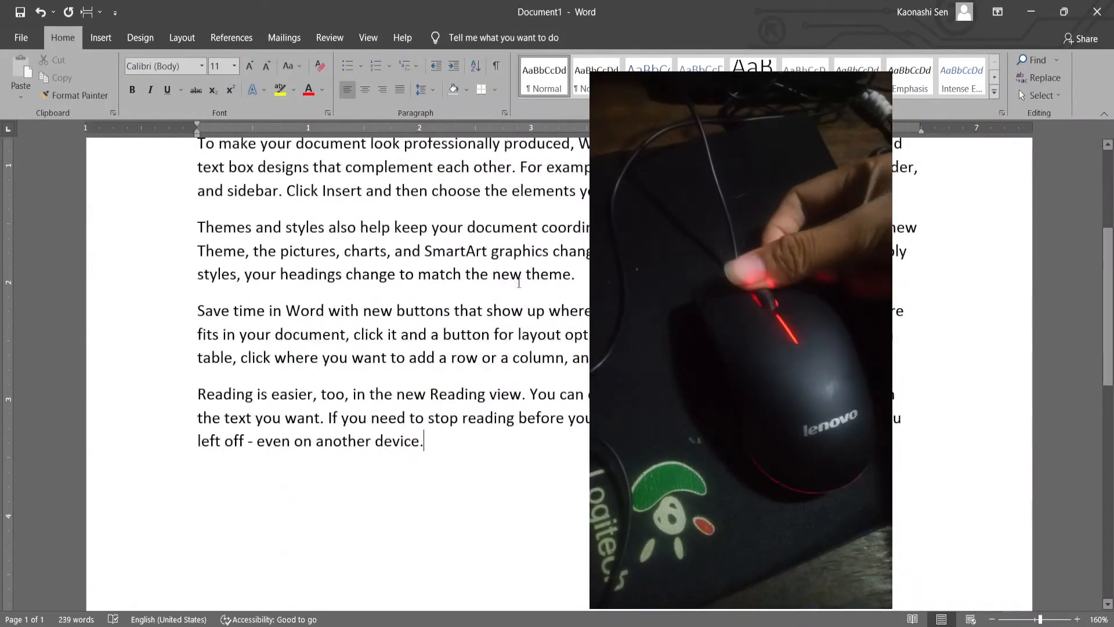
scroll(519, 282, "down", 6)
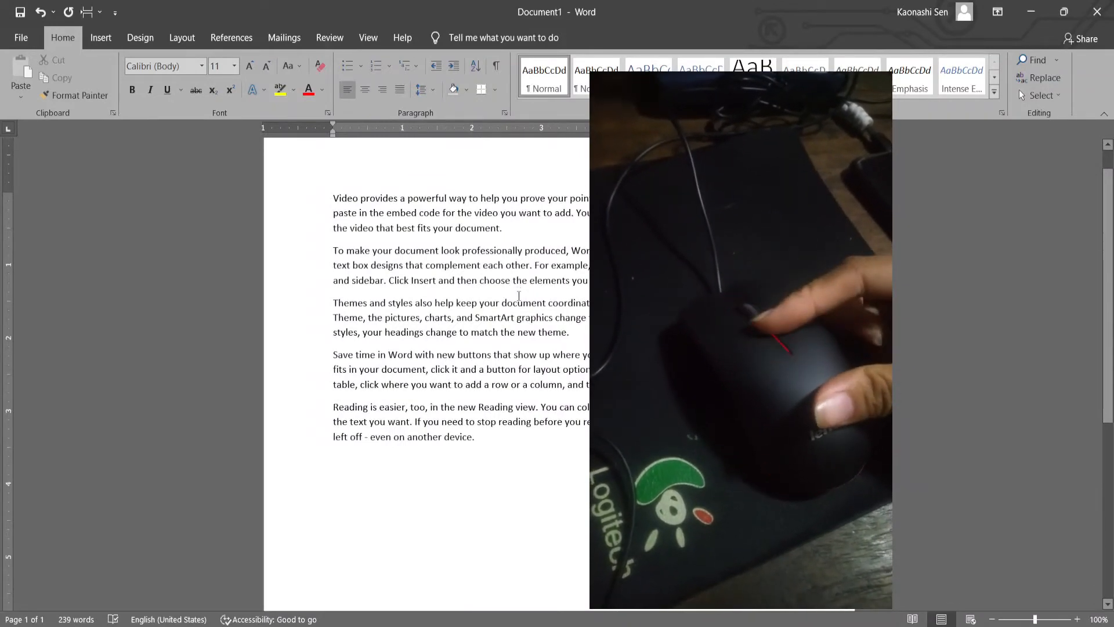
scroll(417, 347, "up", 1)
scroll(418, 347, "up", 5)
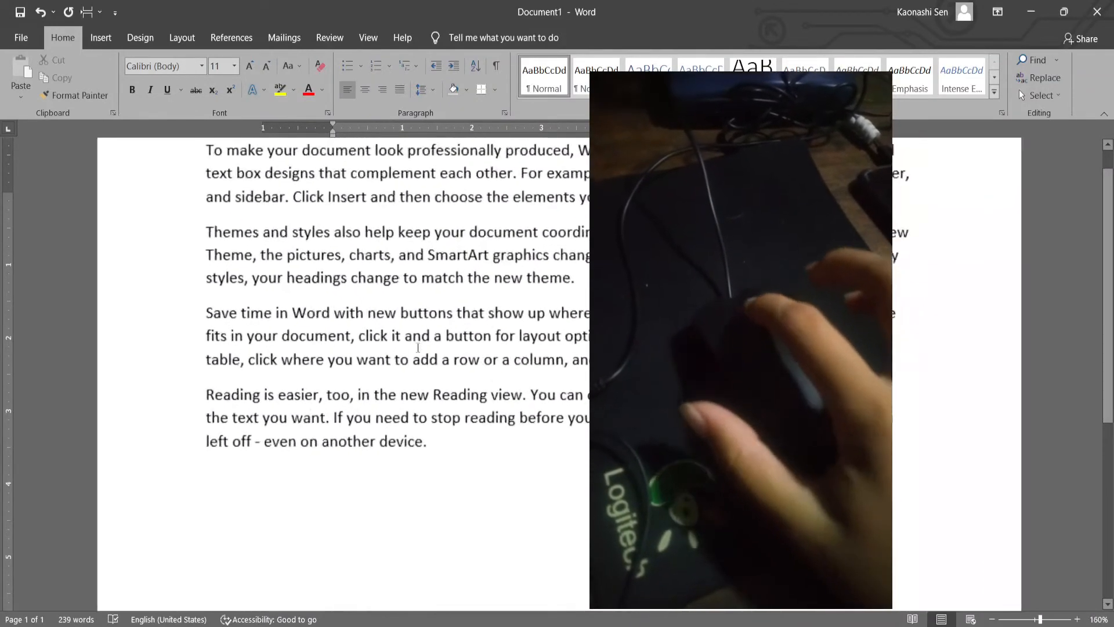
scroll(418, 347, "down", 1)
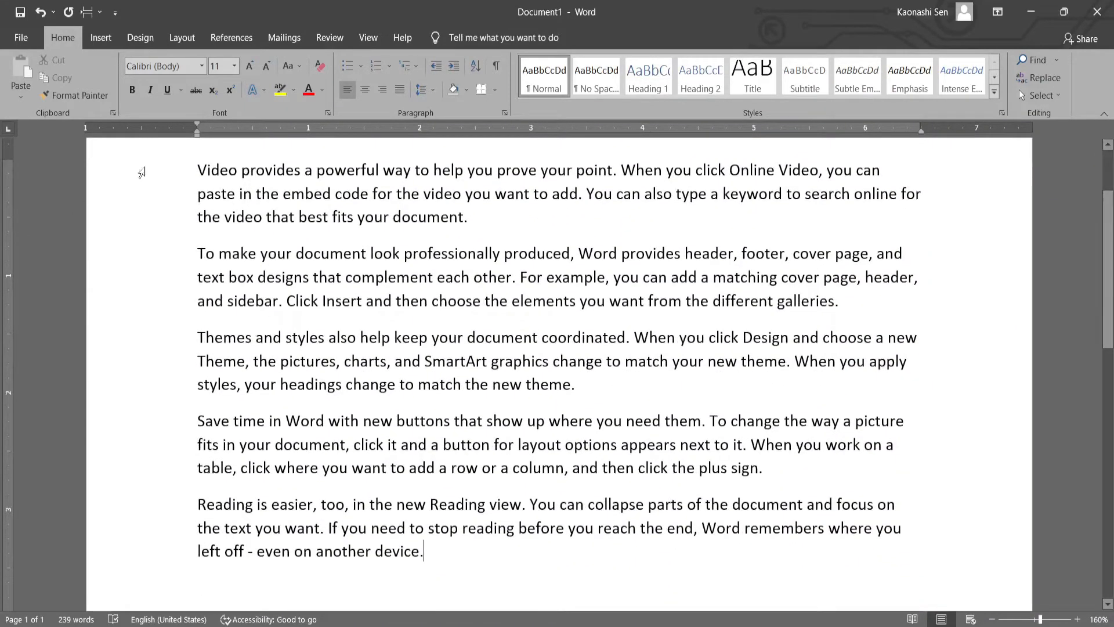
- Select the sample text from the first paragraph through the last, and deselect it
left_click_drag(197, 170, 832, 255)
left_click_drag(812, 301, 778, 561)
left_click(772, 562)
scroll(458, 474, "down", 1)
scroll(464, 525, "up", 2)
scroll(466, 528, "down", 1)
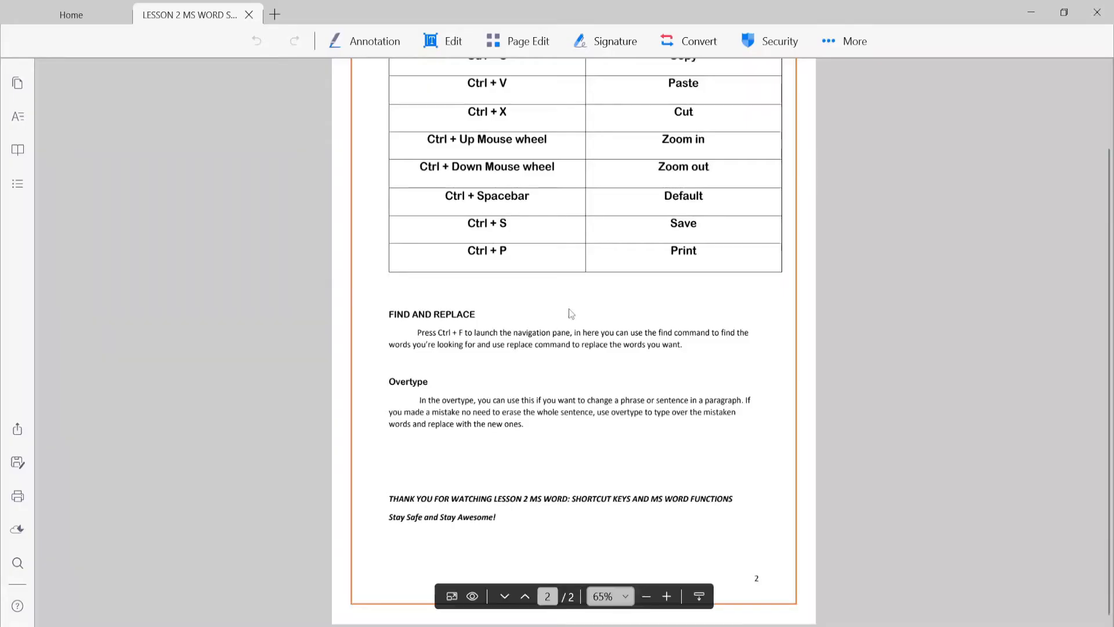
- Switch to the Lesson 2 PDF, go back to page 1 and enlarge it to 95% to read the first shortcut key table
scroll(565, 261, "up", 2)
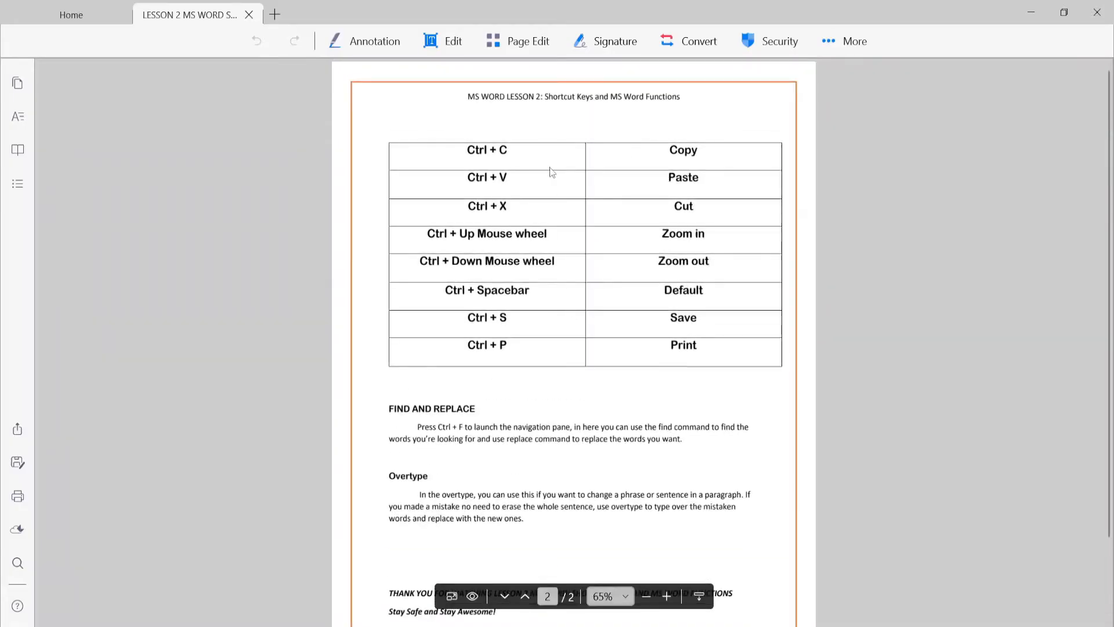
left_click(523, 596)
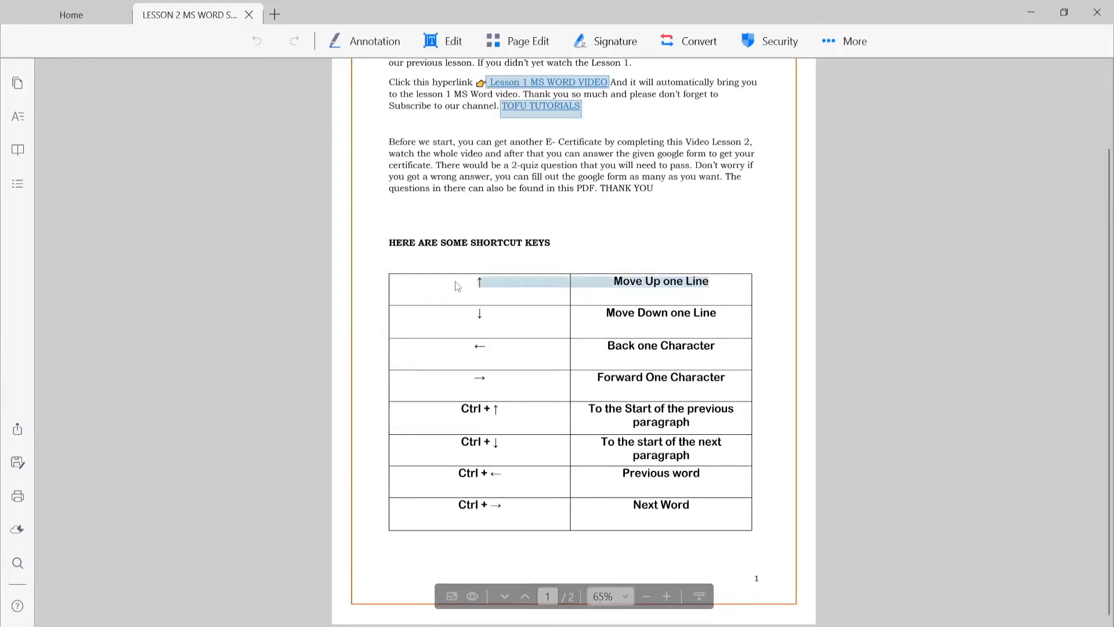
left_click(666, 596)
scroll(449, 249, "up", 5)
scroll(436, 267, "down", 4)
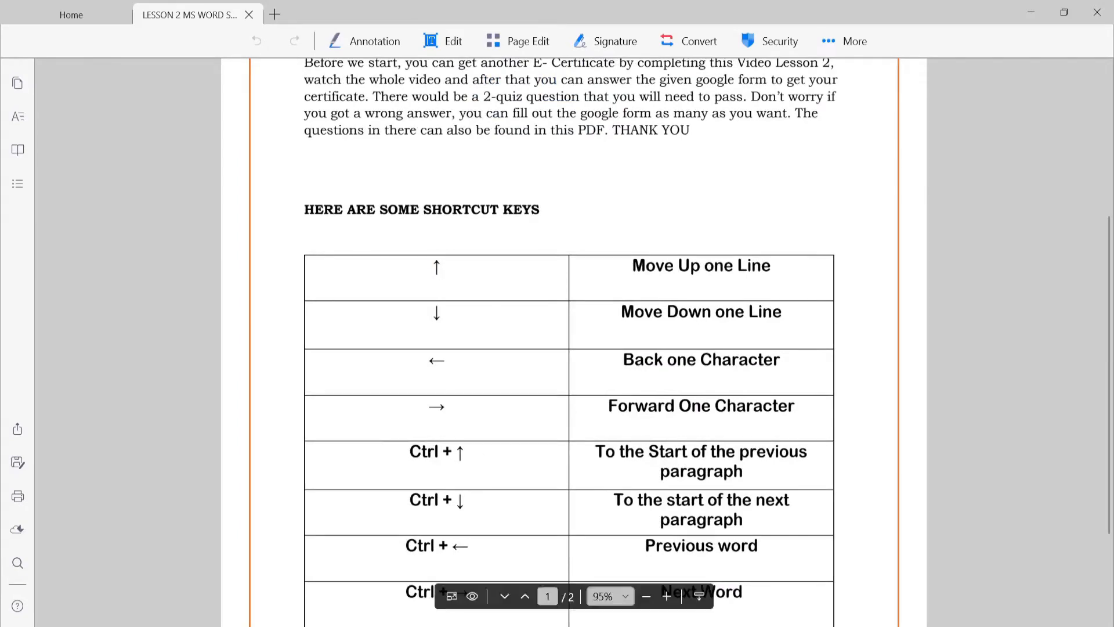
- Return to the Word document and zoom in to 220%
left_click(554, 616)
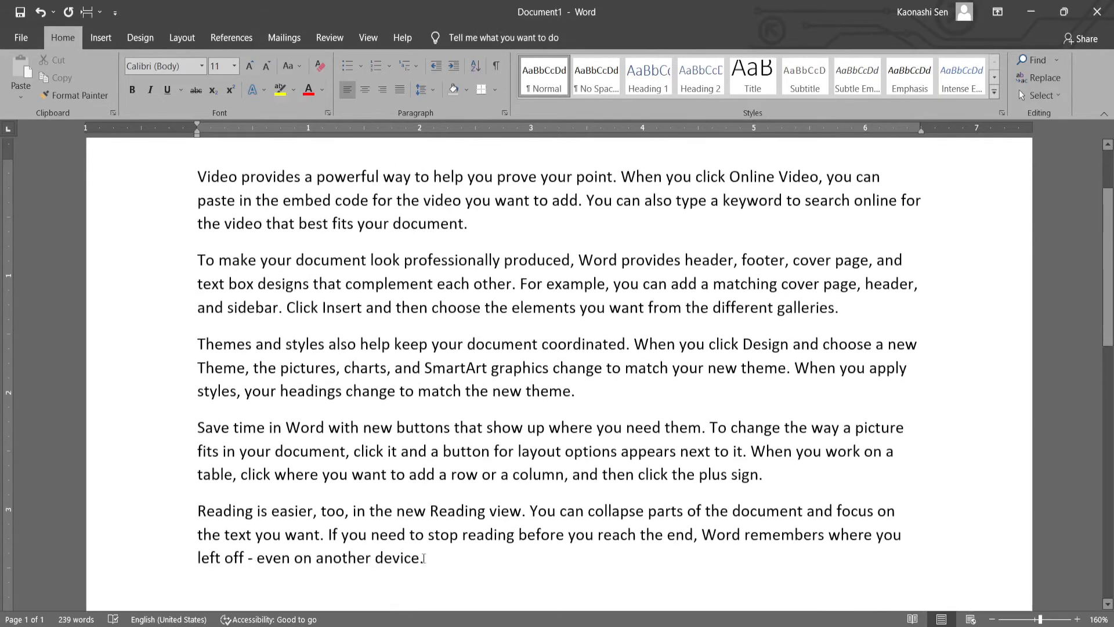
scroll(431, 558, "up", 4)
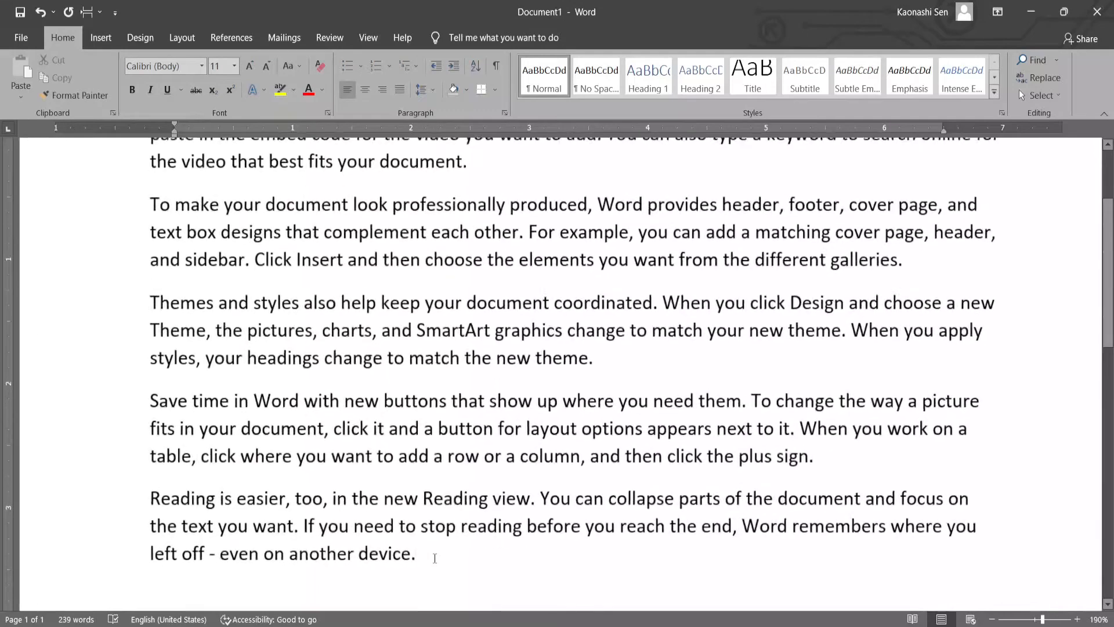
scroll(434, 558, "up", 2)
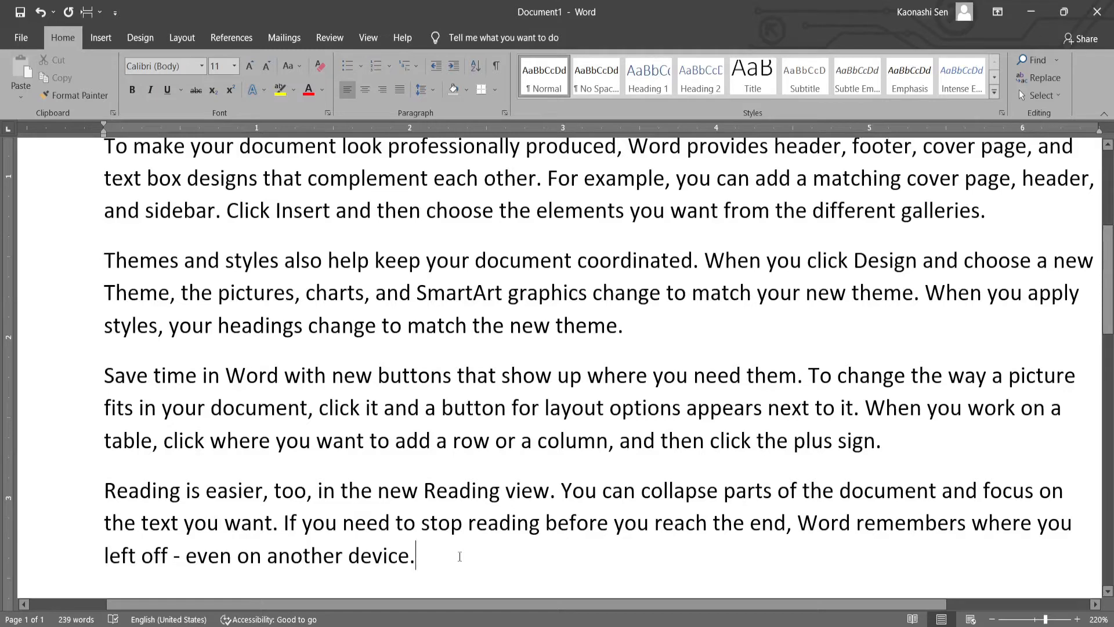
- Move the insertion point up one line at a time from the last line of the sample text
key("Up")
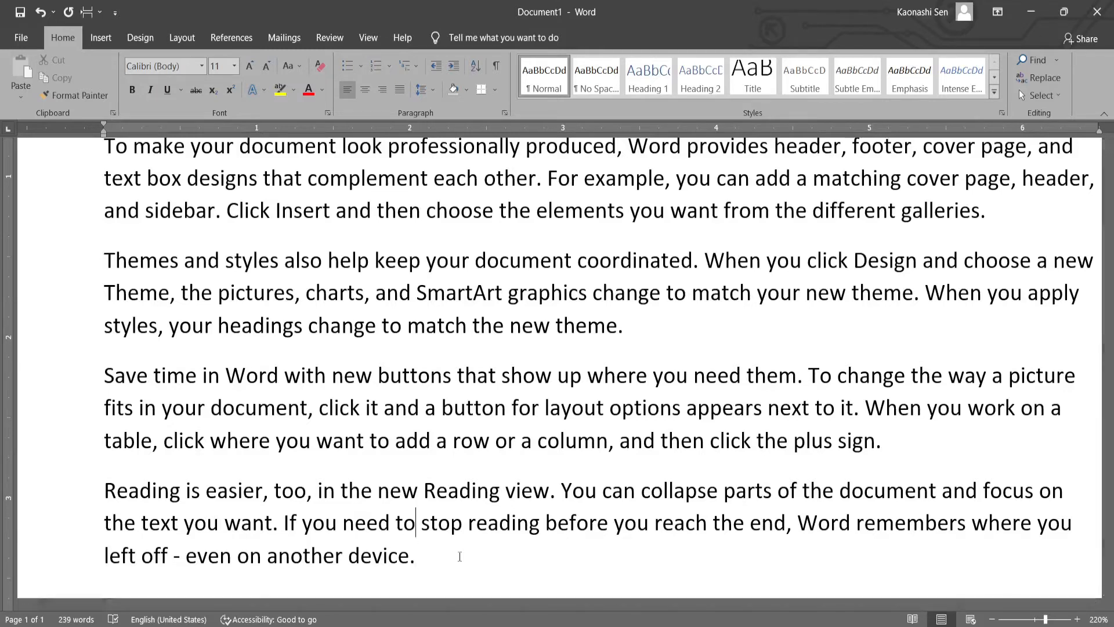
key("Up")
key("Up")
key("Up")
key("Up")
key("Up")
key("Up")
key("Up")
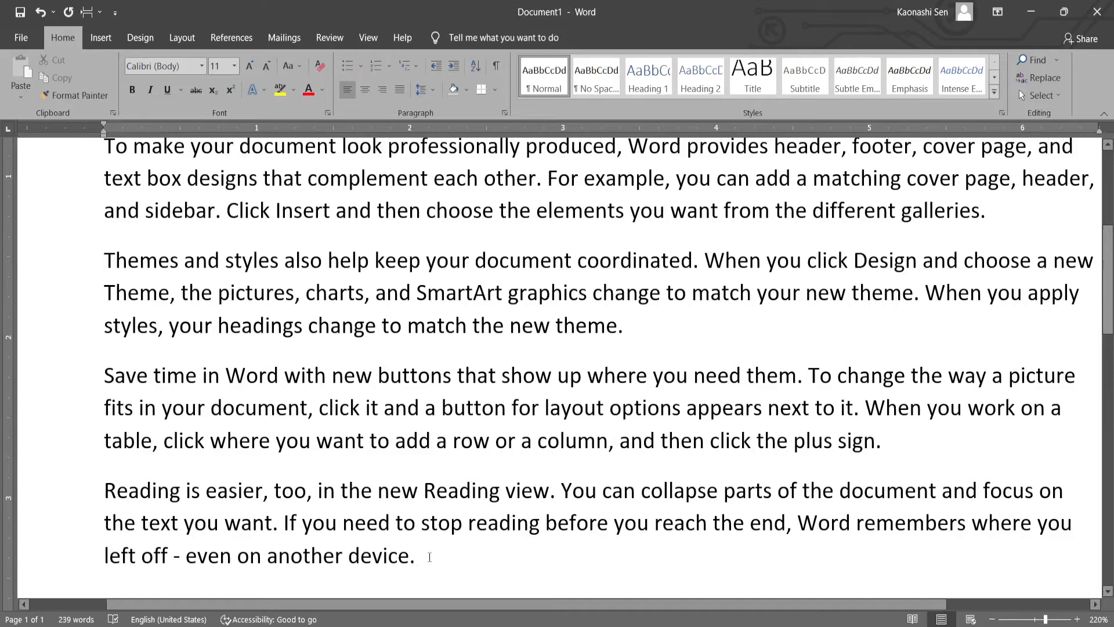
- Move the insertion point down one line at a time through the sample text
key("Down")
key("Down")
key("Down")
key("Down")
key("Down")
key("Down")
key("Down")
key("Down")
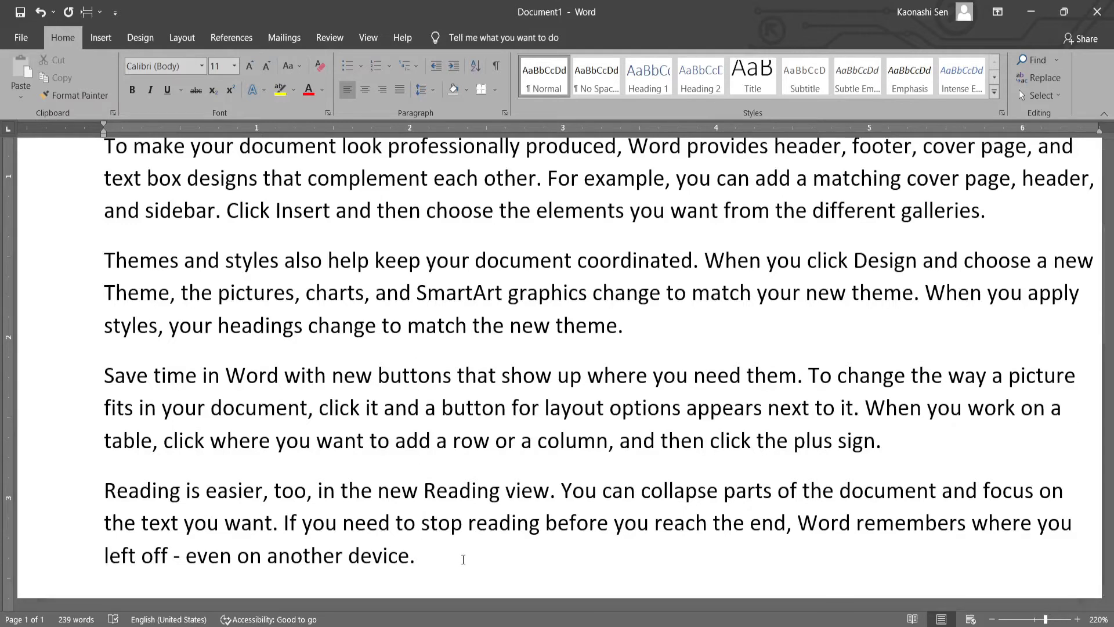
key("Down")
- Move the insertion point up to the first line of the "Save time in Word" paragraph, and back down to the last line
key("Up")
key("Up")
key("Up")
key("Up")
key("Up")
key("Up")
key("Up")
key("Up")
key("Up")
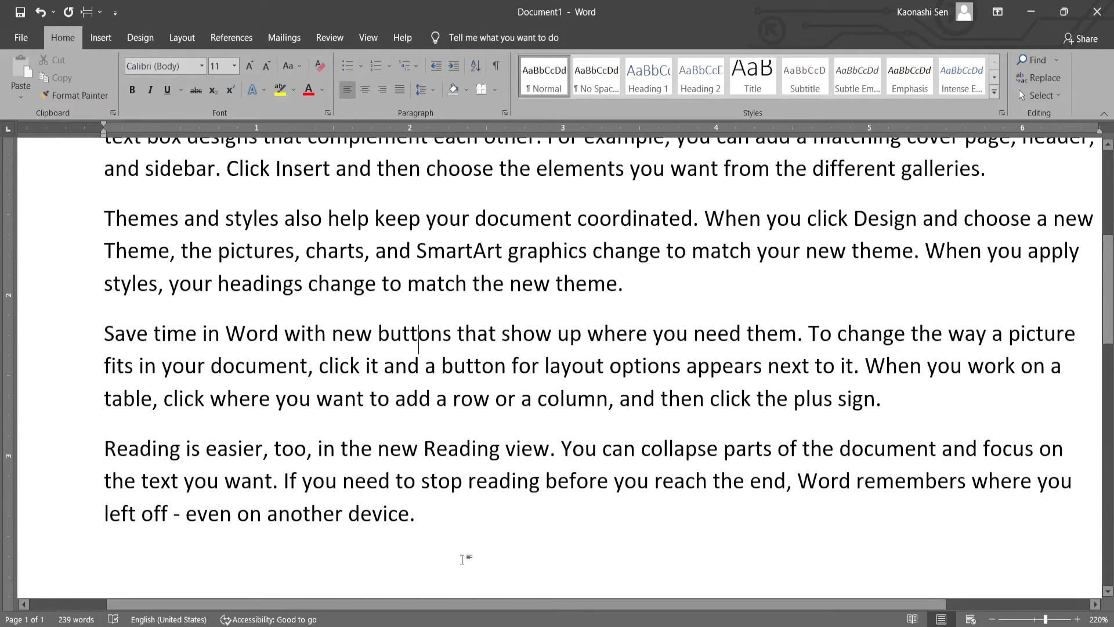
key("Down")
key("Down")
key("Down")
key("Down")
key("Down")
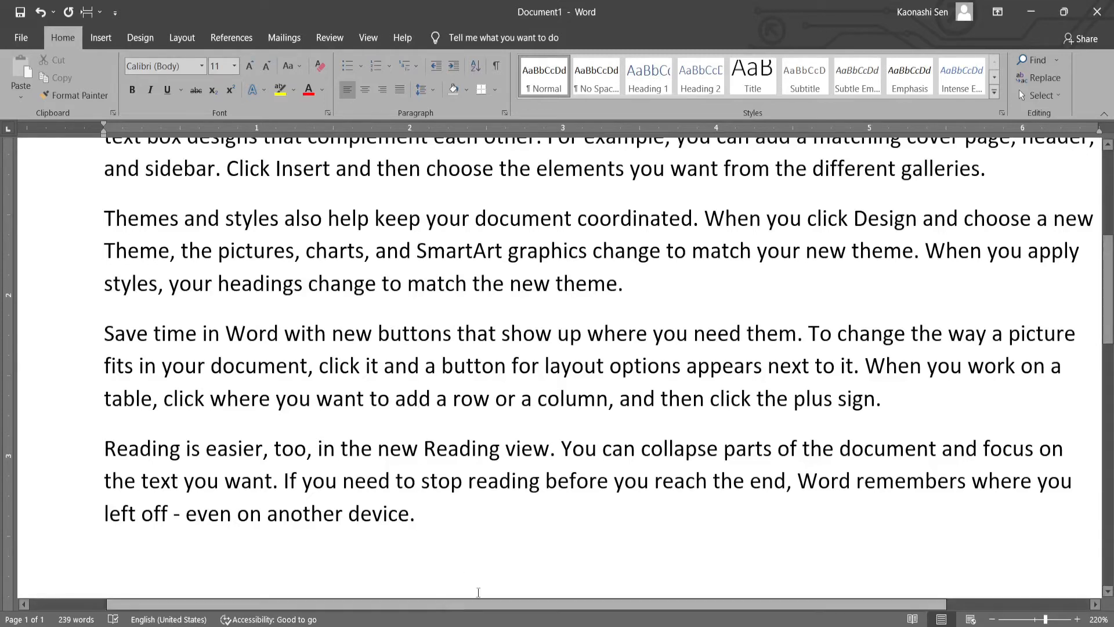
- Check the Lesson 2 PDF's shortcut table, return to Word and move the insertion point back one character at a time through the last line
key("alt+Tab")
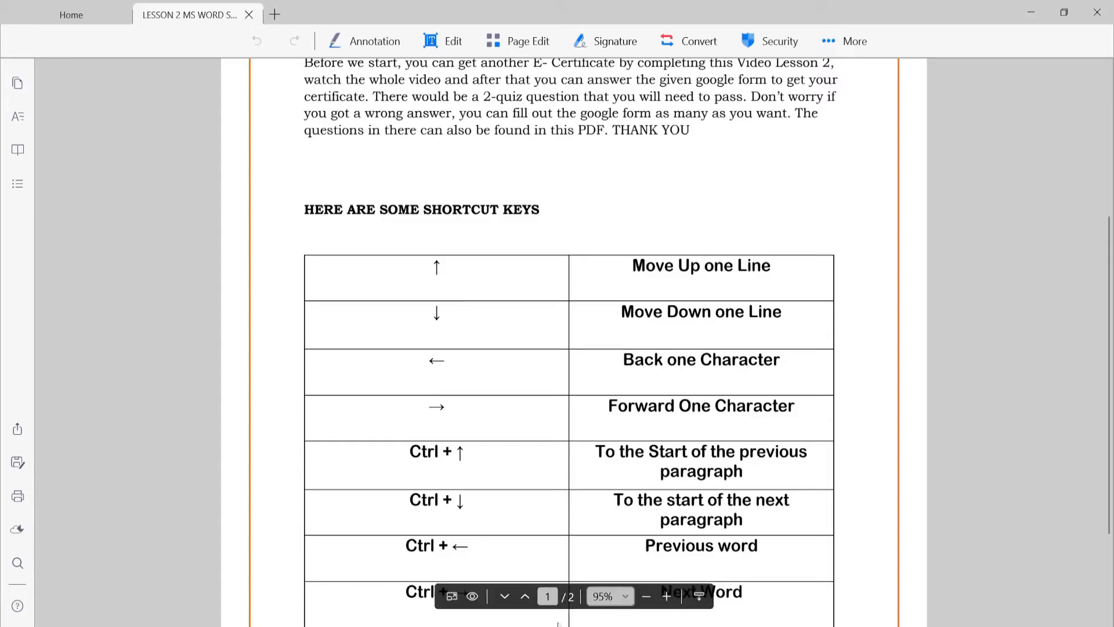
key("alt+Tab")
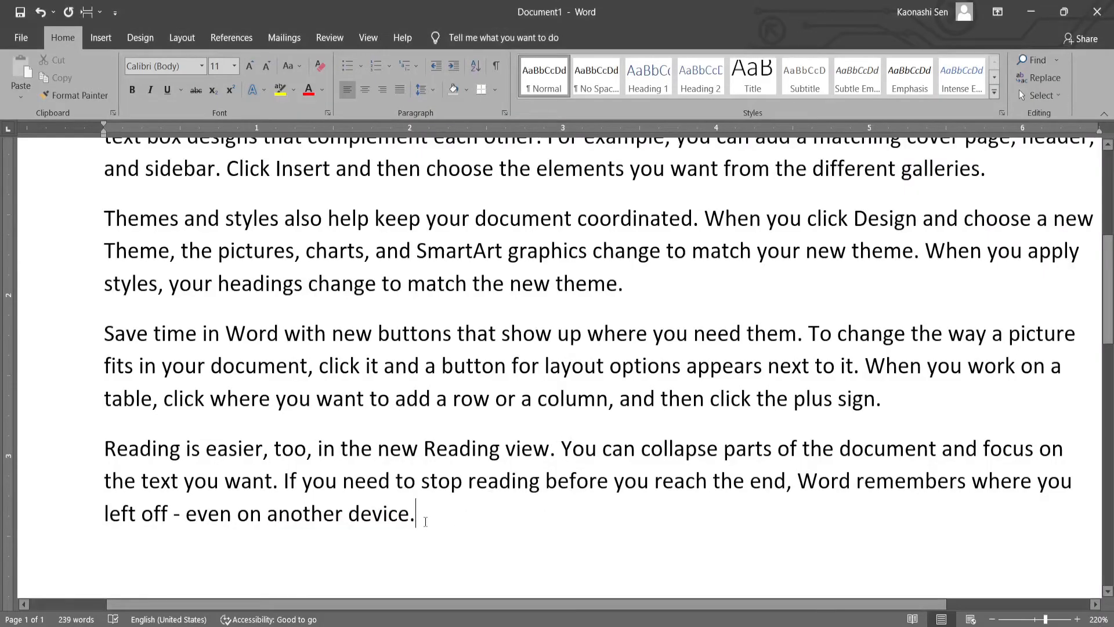
left_click(349, 514)
left_click(344, 514)
key("Left")
key("Left")
key("Left")
key("Left")
key("Left")
key("Left")
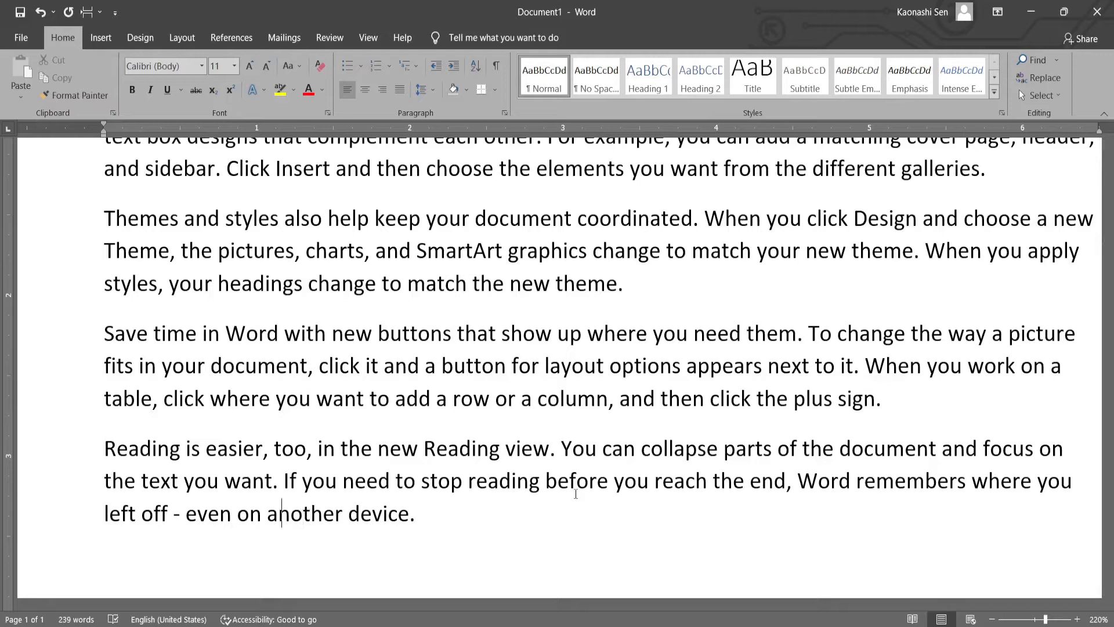
key("Left")
key("Left")
key("Left")
key("Left")
key("Left")
key("Left")
key("Left")
key("Left")
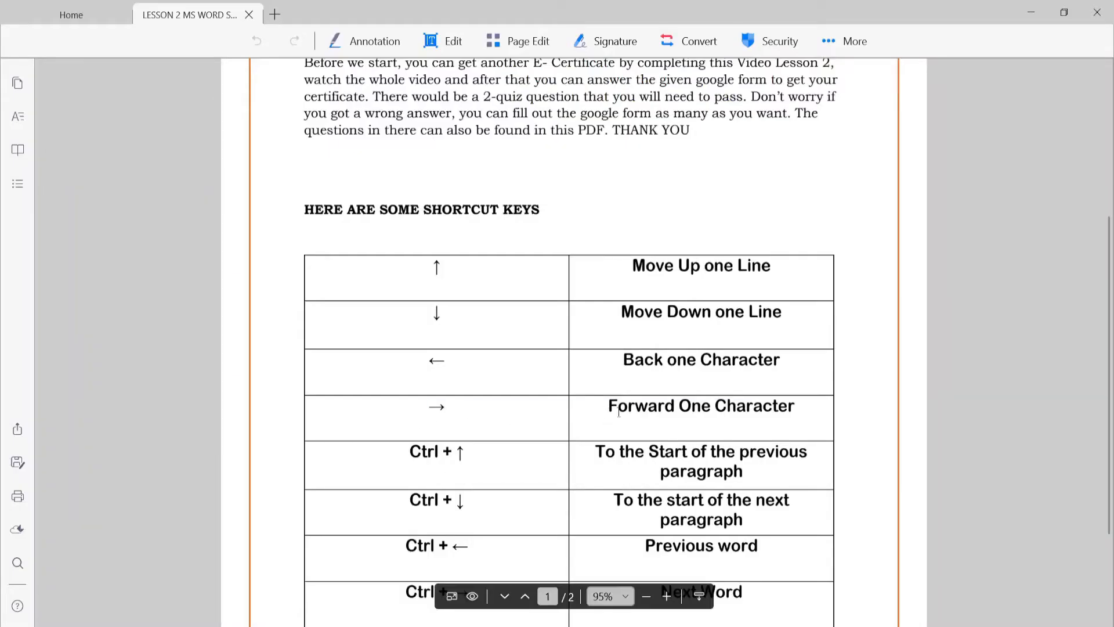
- Return to the Word document and move the insertion point forward one character at a time in the last line
mouse_move(554, 625)
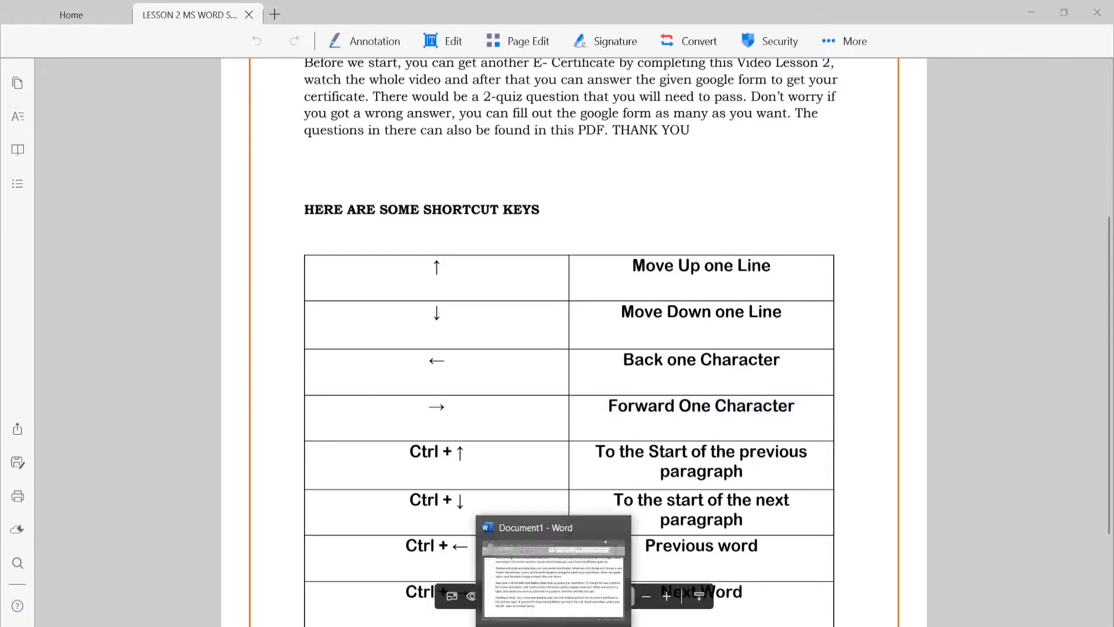
left_click(554, 574)
key("Right")
key("Right")
key("Right")
key("Right")
key("Right")
key("Right")
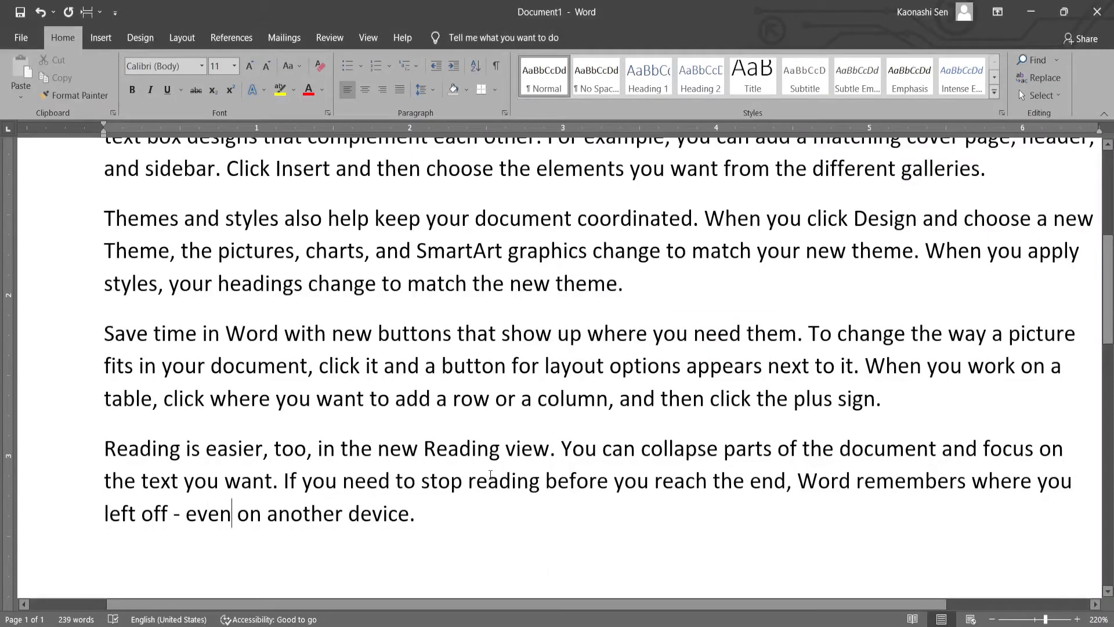
- Move the insertion point forward one character at a time to the end of the last line, with short moves back and forward
key("Right")
key("Right")
key("Right")
key("Right")
key("Right")
key("Right")
key("Right")
key("Right")
key("Right")
key("Right")
key("Right")
key("Right")
key("Right")
key("Right")
key("Right")
key("Right")
key("Return")
key("Left")
key("Left")
key("Left")
key("Right")
key("Right")
- Move the insertion point up several lines from the last line and back down, one line at a time
key("Down")
key("Up")
key("Up")
key("Up")
key("Up")
key("Up")
key("Up")
key("Down")
key("Down")
key("Down")
key("Down")
key("Down")
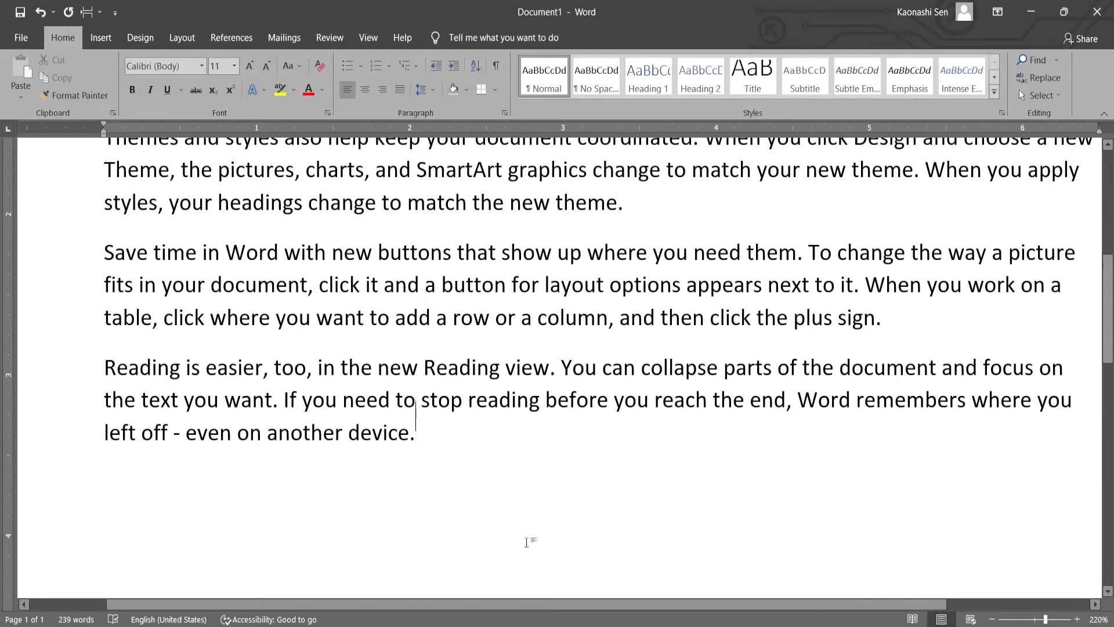
- Move the insertion point back and forward a few characters around the word "device" in the last line
key("Left")
key("Left")
key("Left")
key("Left")
key("Left")
key("Left")
key("Left")
key("Down")
key("Up")
key("Right")
key("Right")
key("Right")
key("Right")
key("Right")
key("Right")
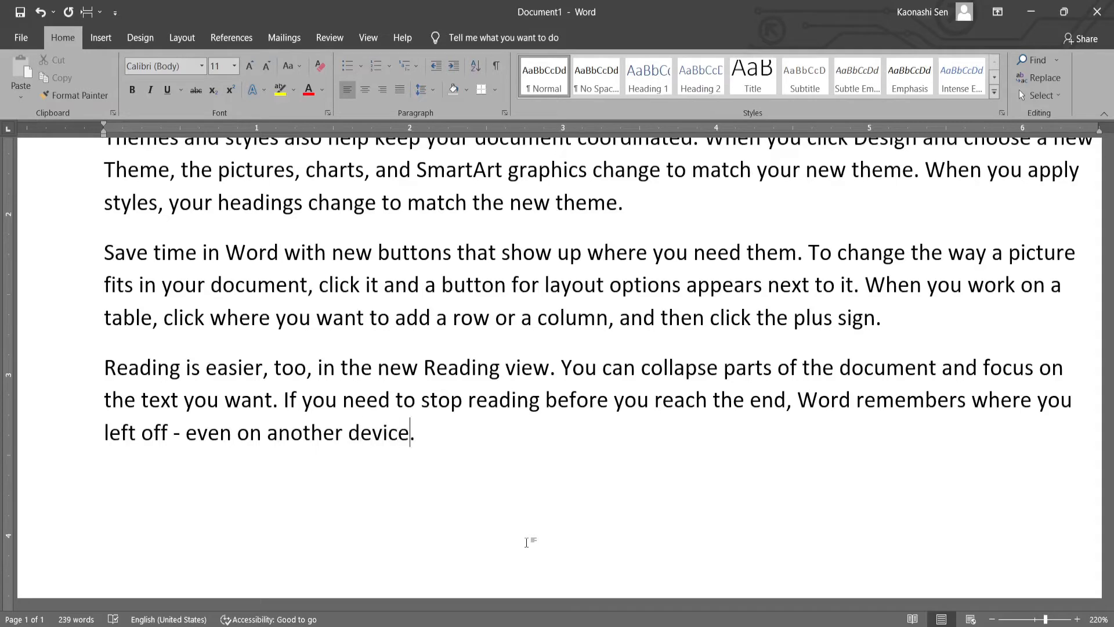
- Move the insertion point four lines up from the last line and return down one line at a time
key("Up")
key("Up")
key("Up")
key("Up")
key("Down")
key("Down")
key("Down")
- Move the insertion point six characters back, and forward again one character at a time
key("Left")
key("Left")
key("Left")
key("Left")
key("Left")
key("Left")
key("Left")
key("Right")
key("Right")
key("Right")
key("Right")
key("Right")
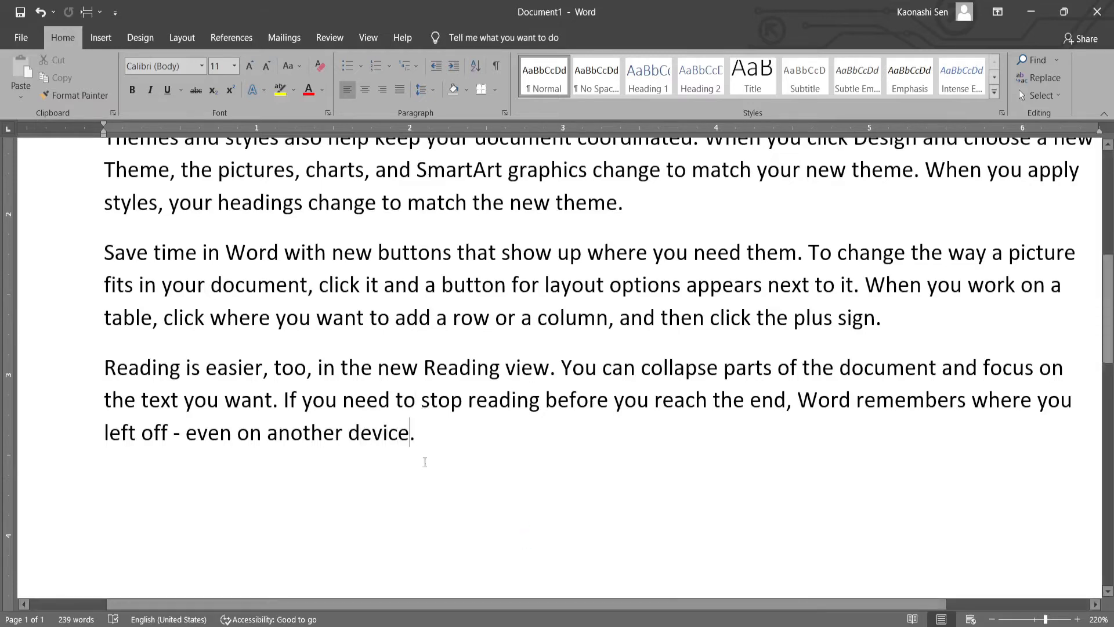
- Switch to the Lesson 2 PDF and highlight the shortcut for the start of the previous paragraph and its description
left_click(482, 626)
scroll(548, 383, "down", 3)
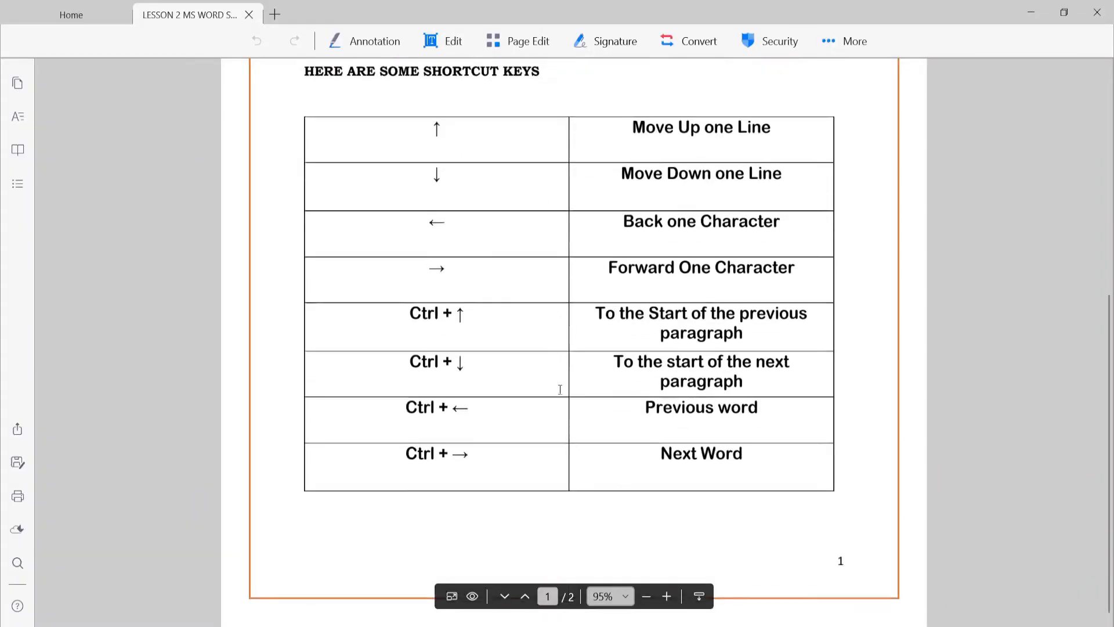
left_click_drag(411, 309, 464, 312)
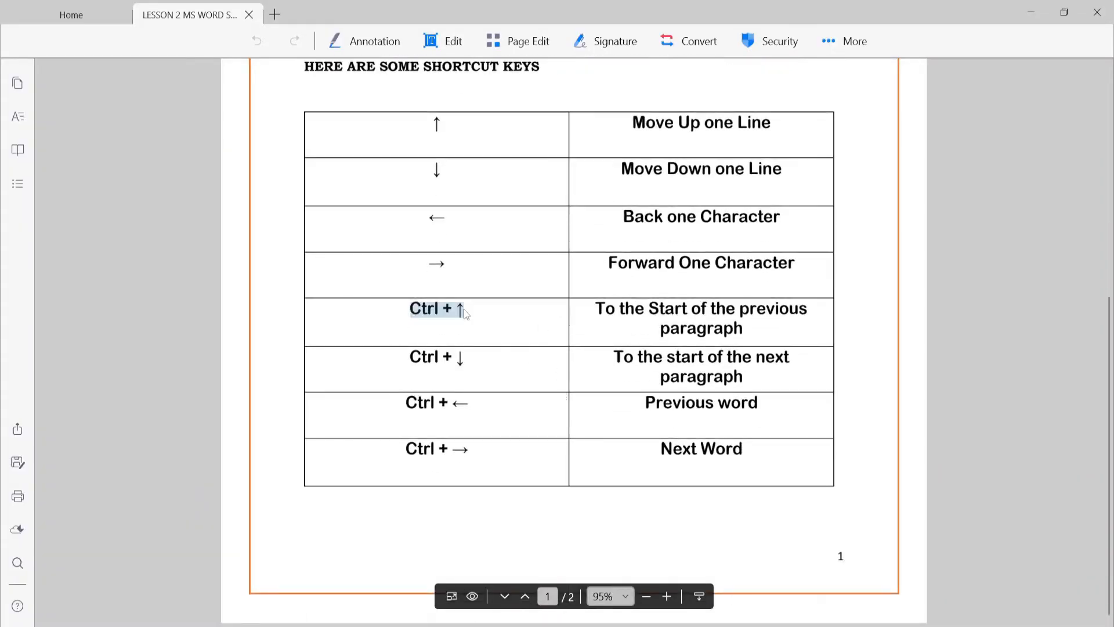
left_click(463, 311)
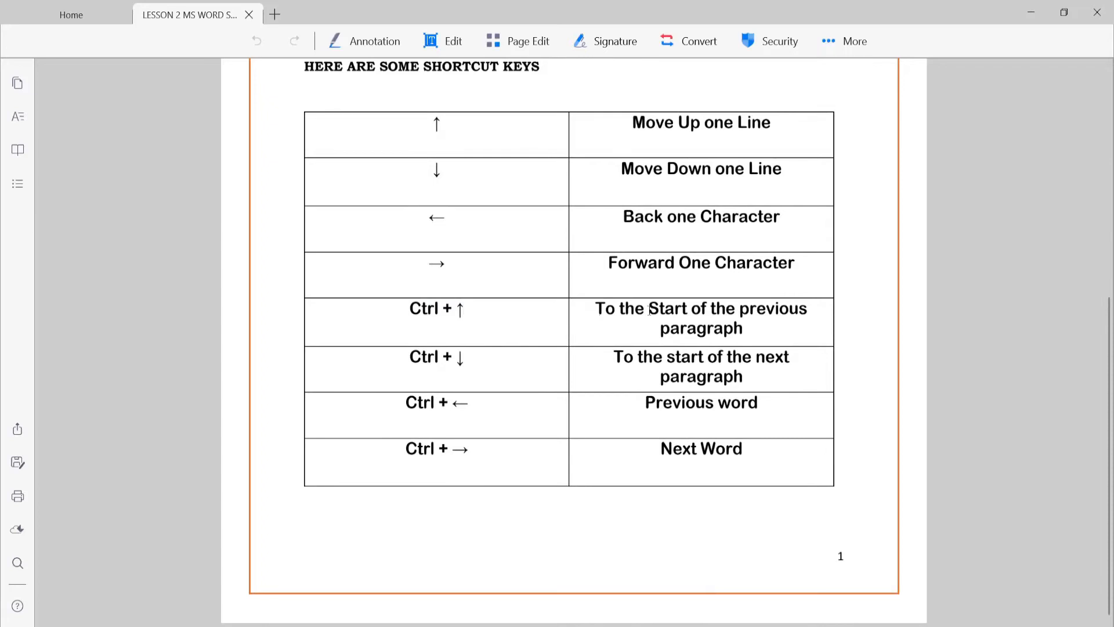
left_click_drag(656, 311, 763, 330)
left_click(767, 335)
- Return to Word and jump the insertion point between the end and the start of the final "Reading is easier" paragraph
mouse_move(554, 626)
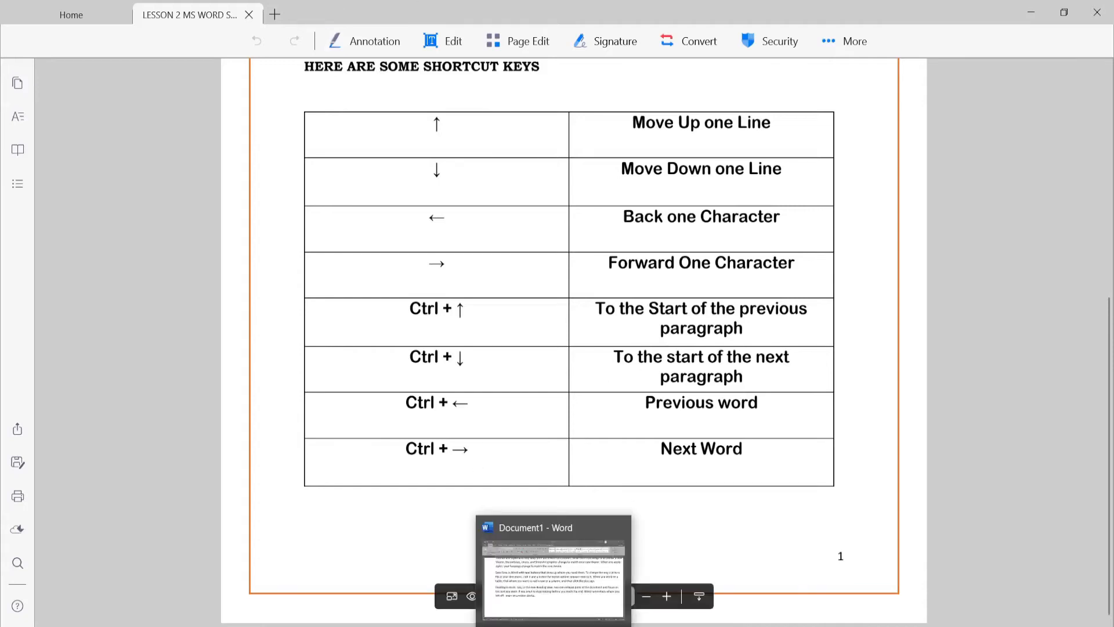
left_click(554, 626)
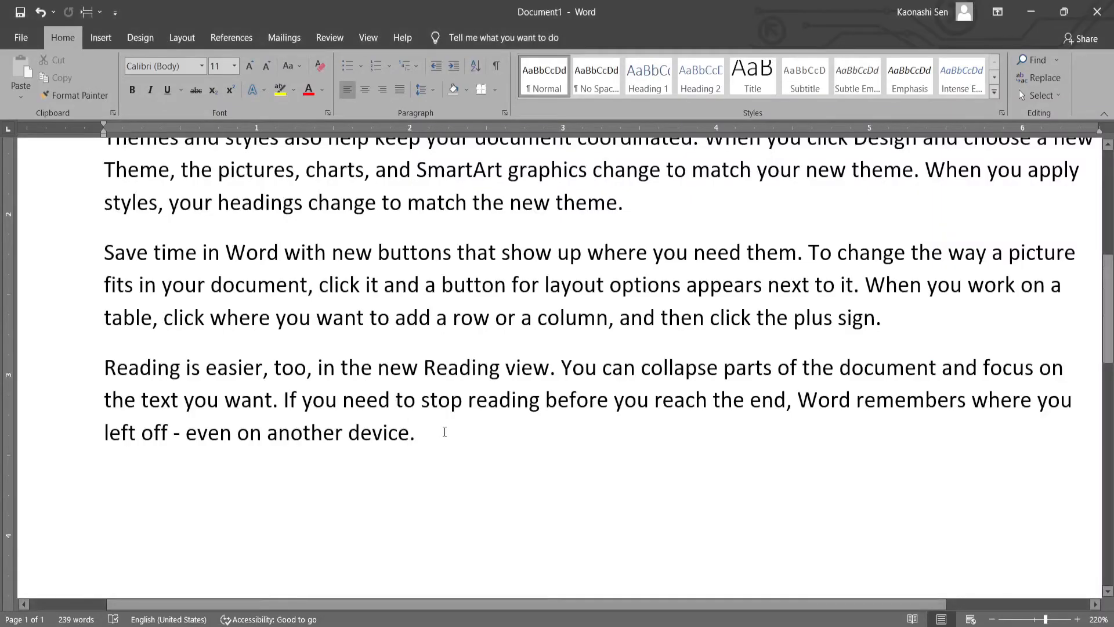
key("ctrl+Up")
key("ctrl+Down")
left_click(105, 369)
left_click(431, 444)
key("ctrl+Up")
key("ctrl+Down")
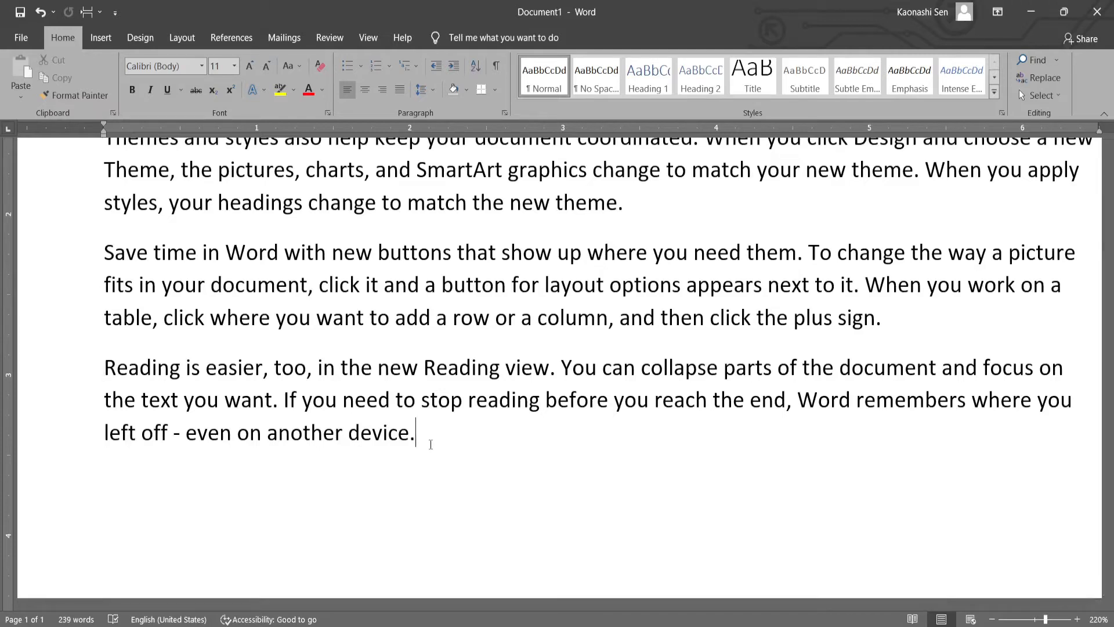
key("ctrl+Up")
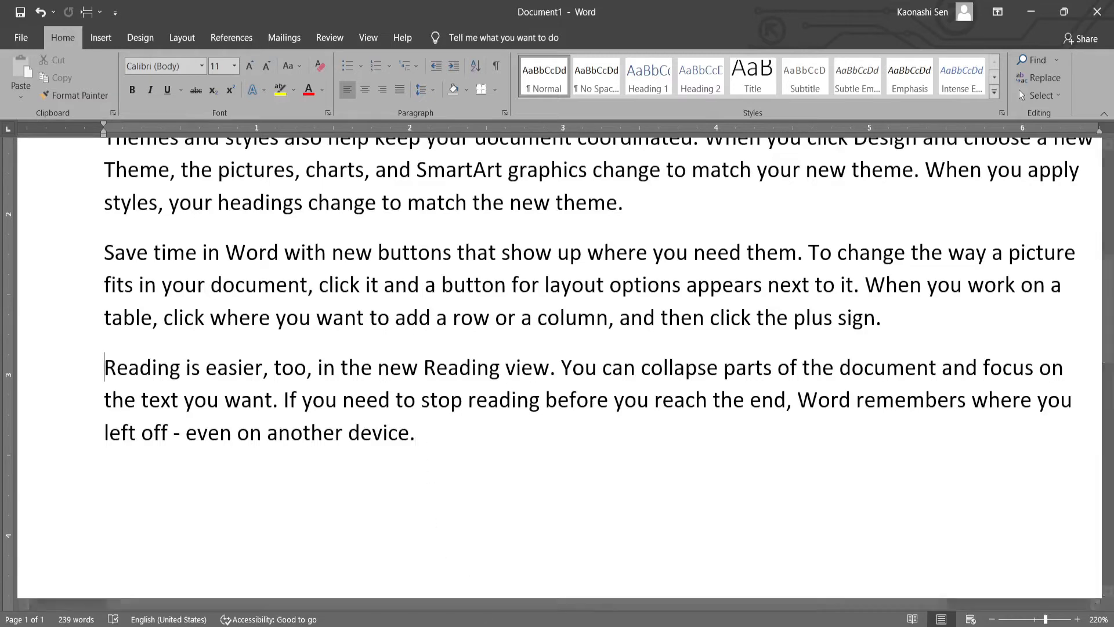
- Jump the insertion point back and forth between the starts of the "Save time in Word" and "Reading is easier" paragraphs
left_click(487, 625)
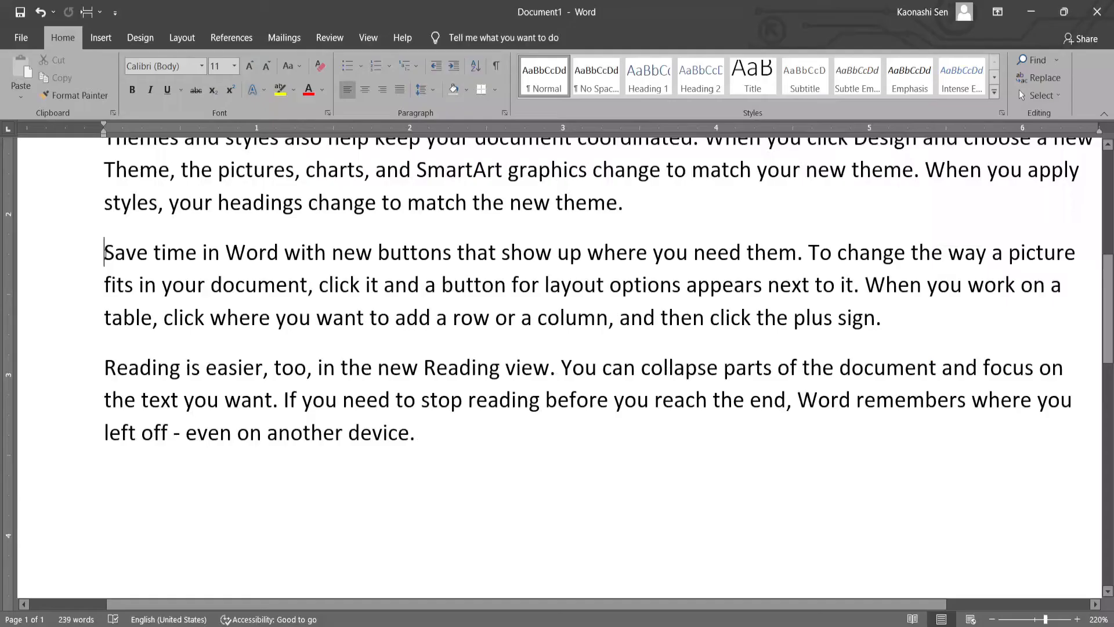
left_click_drag(103, 249, 134, 254)
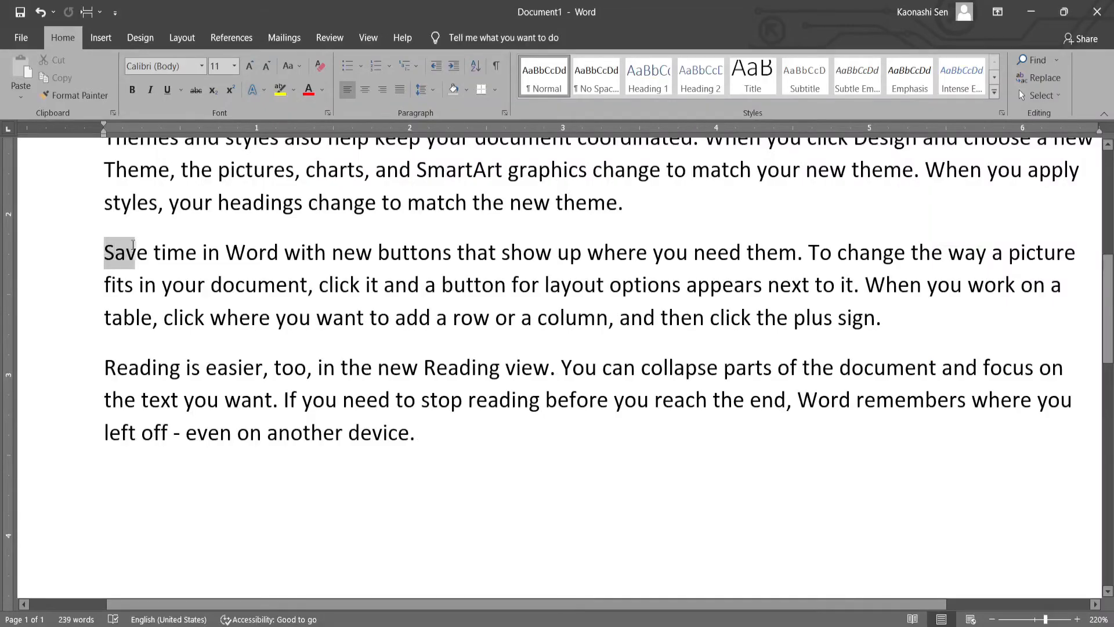
left_click(104, 264)
key("ctrl+Down")
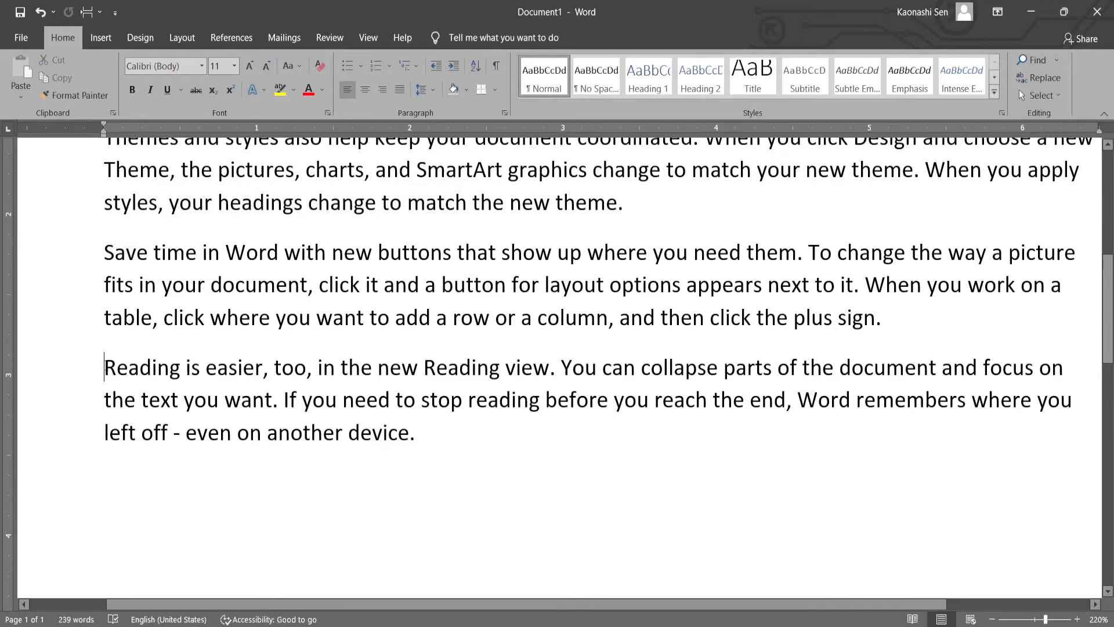
key("ctrl+Up")
key("ctrl+Down")
key("ctrl+Up")
key("ctrl+Up")
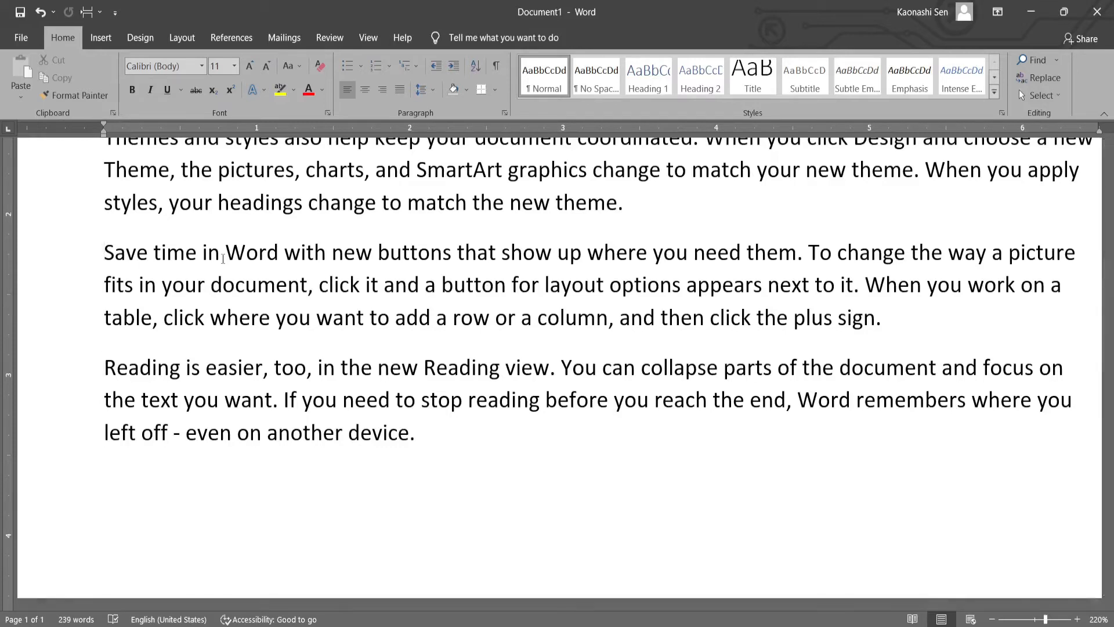
key("ctrl+Down")
key("ctrl+Up")
key("ctrl+Down")
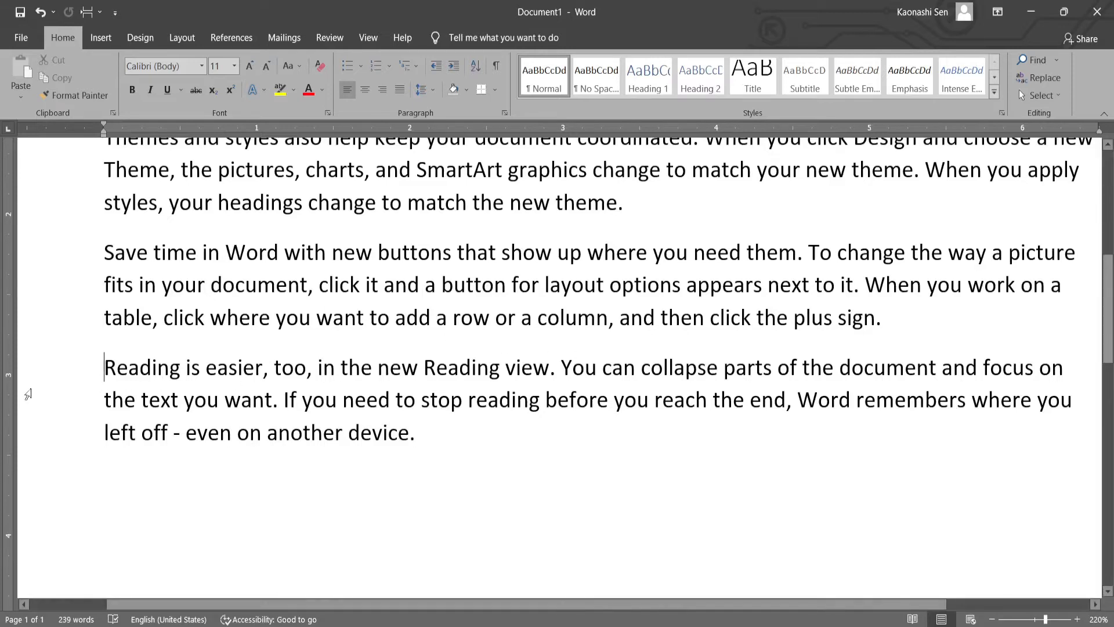
- Switch to the Lesson 2 PDF and highlight the previous-word and next-word shortcut entries in the table
mouse_move(495, 623)
left_click(499, 581)
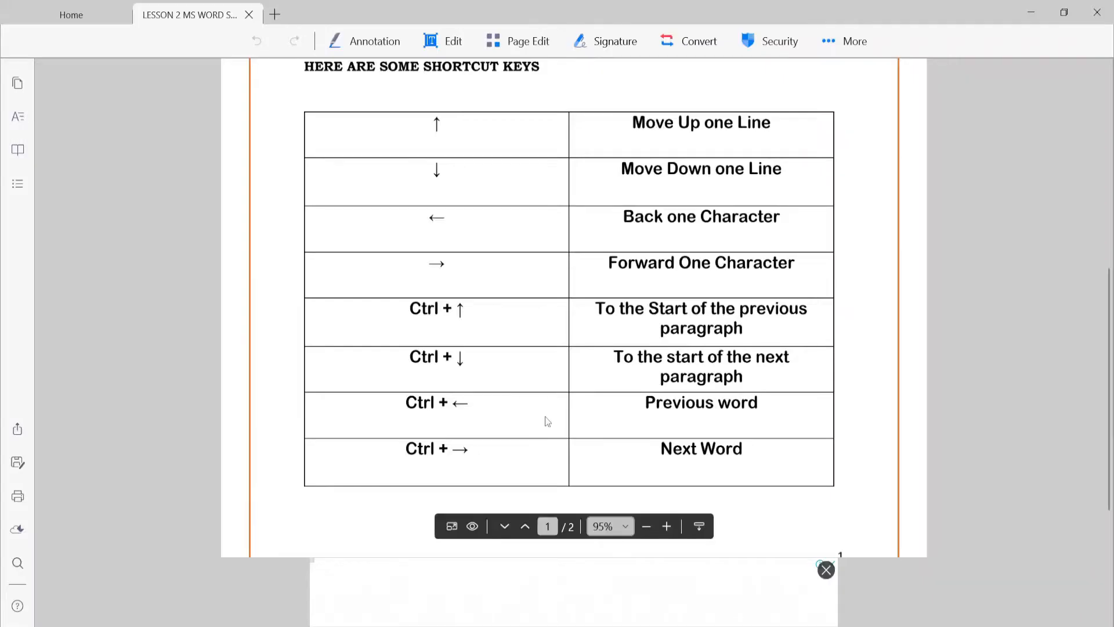
left_click_drag(405, 405, 472, 403)
left_click(472, 401)
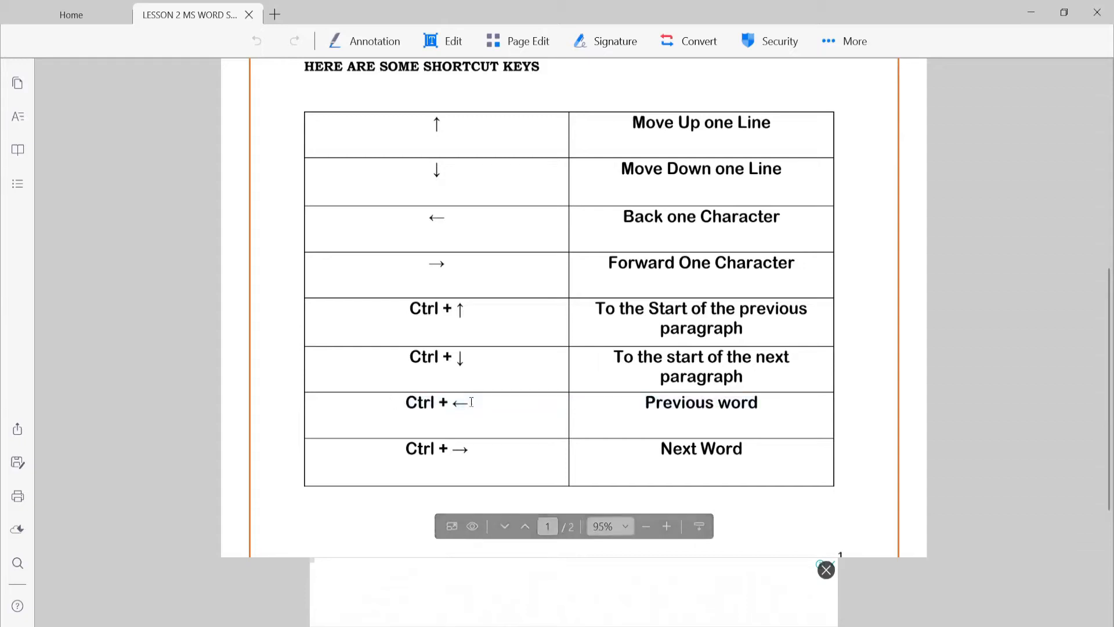
left_click_drag(407, 460, 473, 459)
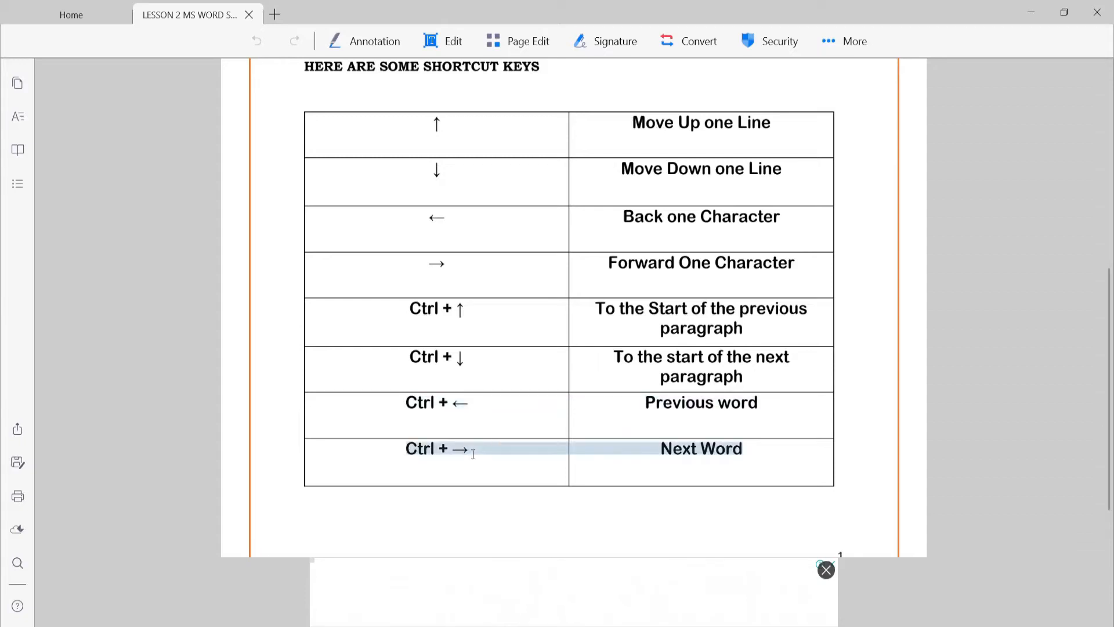
left_click(474, 460)
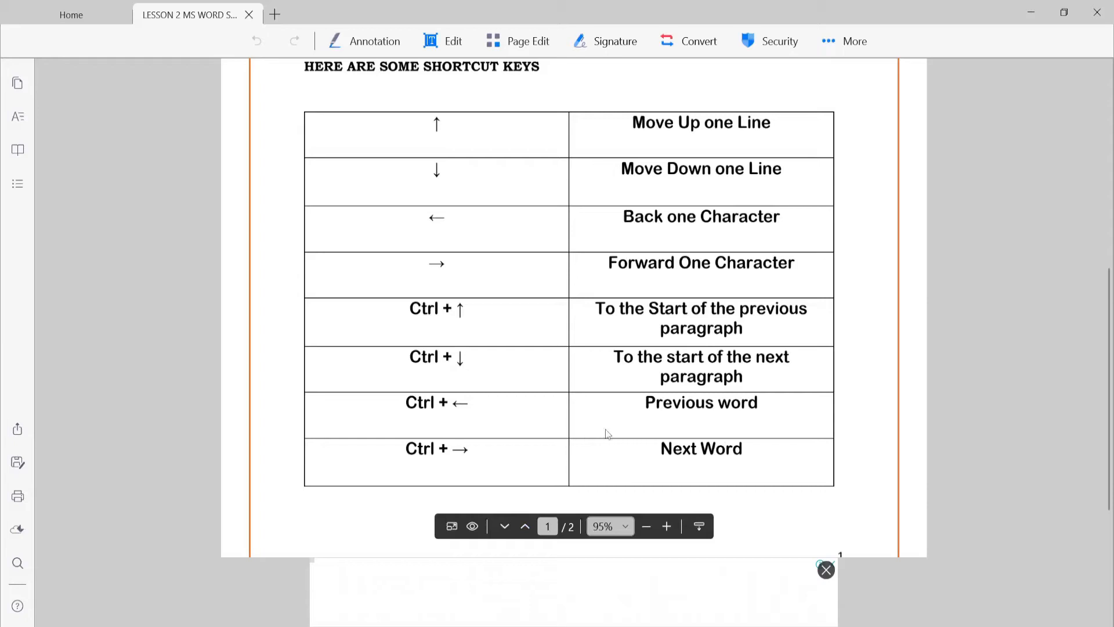
left_click_drag(648, 405, 776, 410)
left_click(774, 413)
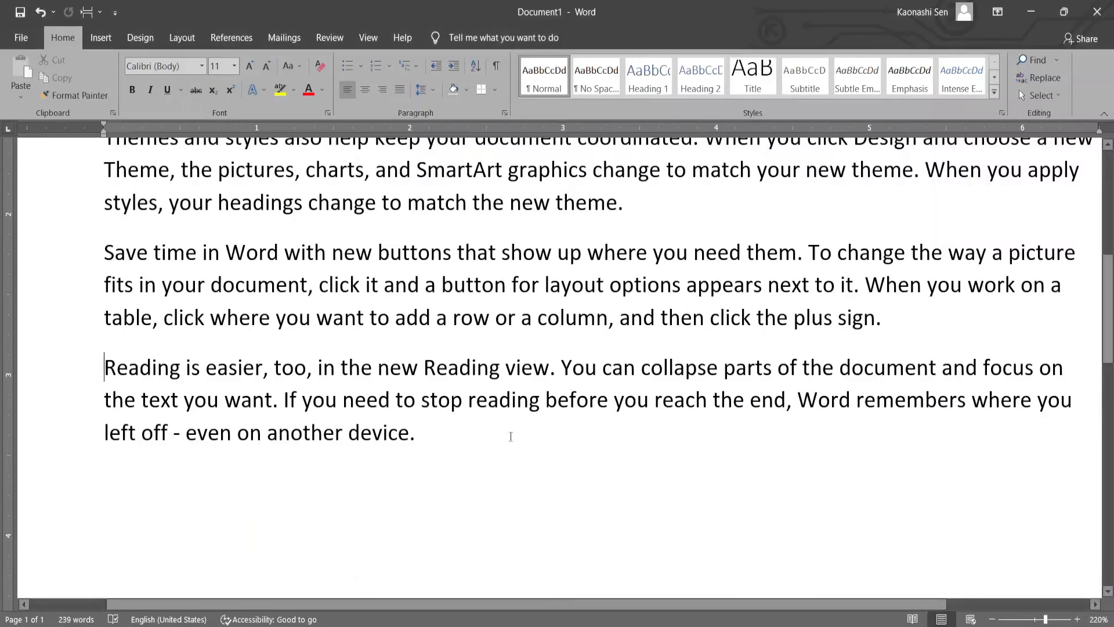
- Return to Word and move the insertion point backward through the words "on another device" in the last line
left_click(416, 441)
left_click_drag(363, 431, 409, 433)
left_click(414, 434)
key("Left")
double_click(277, 435)
left_click(337, 434)
key("Left")
key("Left")
key("Left")
key("Left")
key("Left")
key("Left")
key("Left")
key("Left")
key("Left")
key("Left")
key("Left")
key("Left")
key("Left")
key("Left")
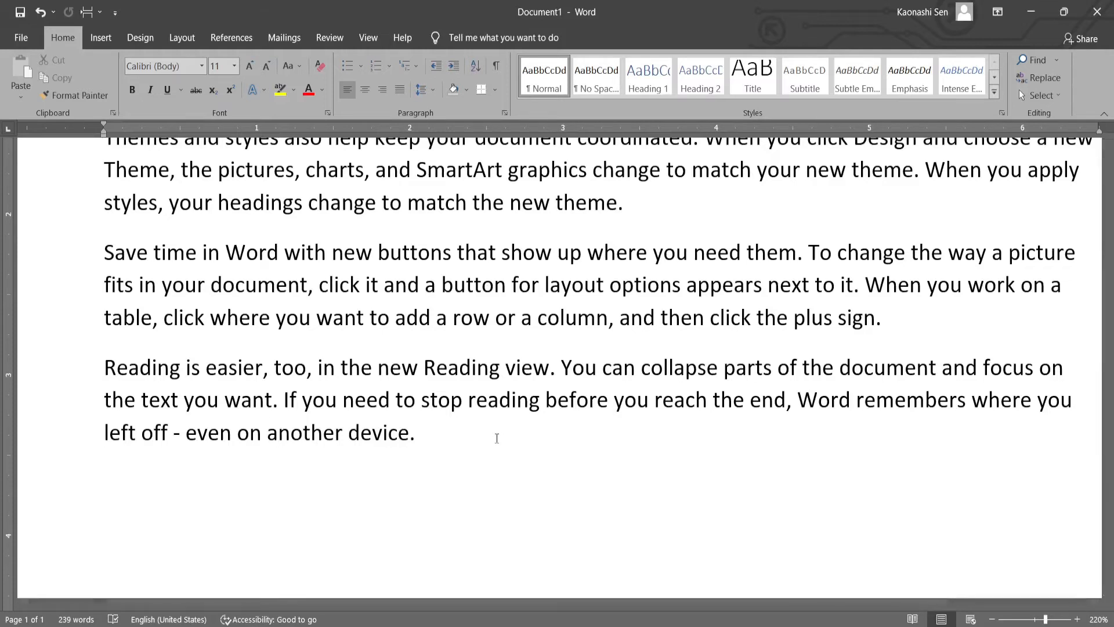
- Jump the insertion point forward and back one word at a time in the last line
key("ctrl+Right")
key("ctrl+Left")
key("ctrl+Right")
- Switch to the Lesson 2 PDF, review the cursor-movement shortcut table on page 1 and go to page 2
left_click(454, 624)
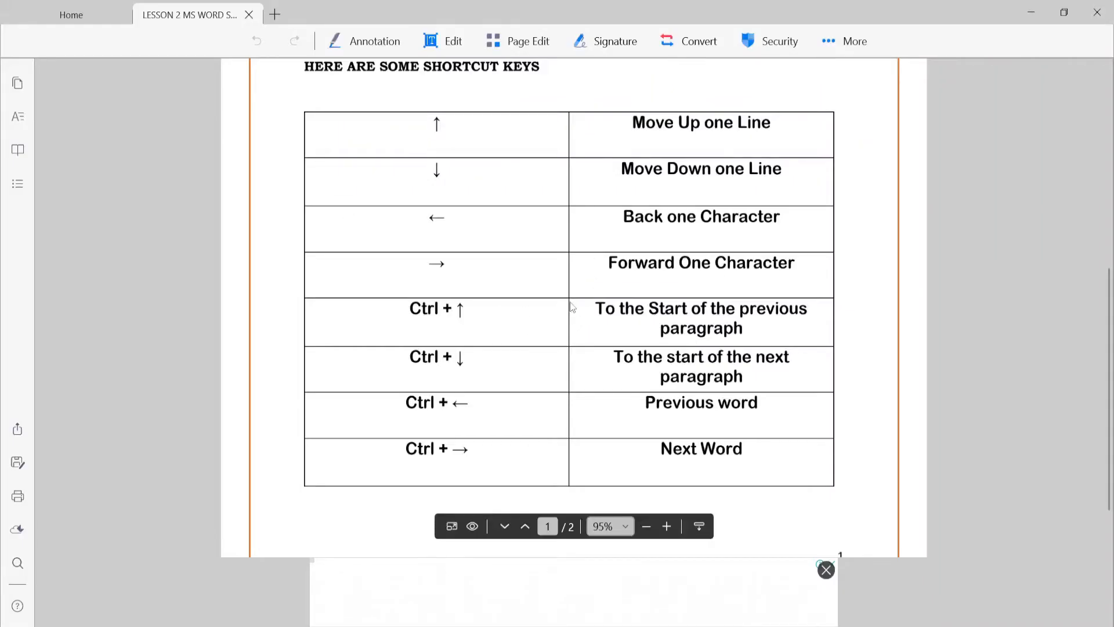
scroll(572, 307, "up", 5)
scroll(398, 361, "down", 2)
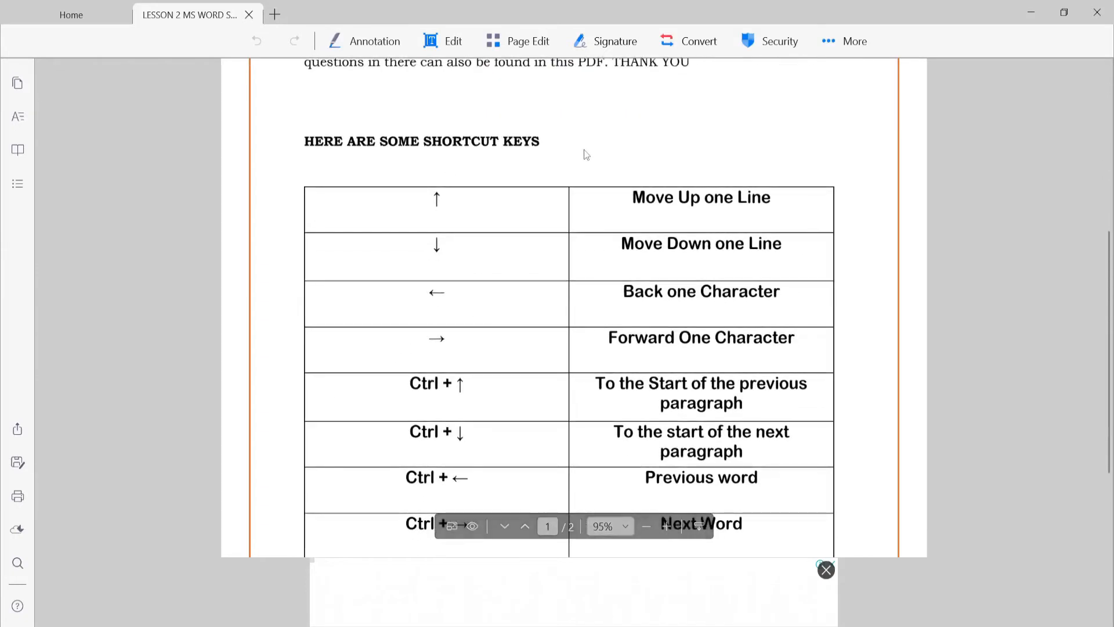
scroll(584, 174, "down", 2)
scroll(584, 174, "up", 3)
scroll(584, 174, "down", 2)
scroll(583, 170, "down", 1)
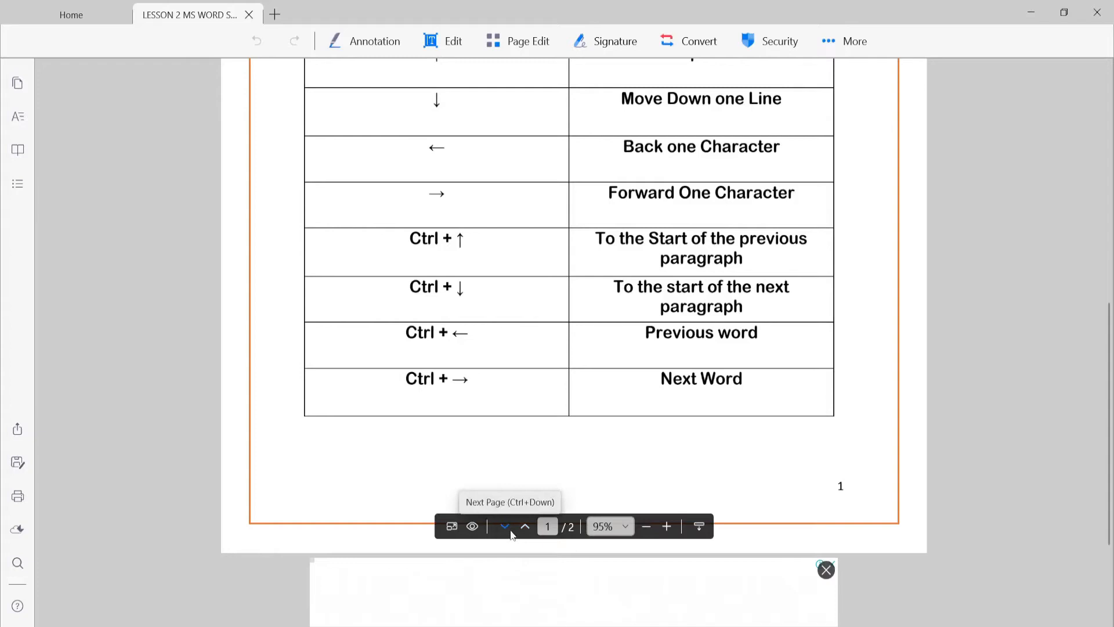
left_click(505, 528)
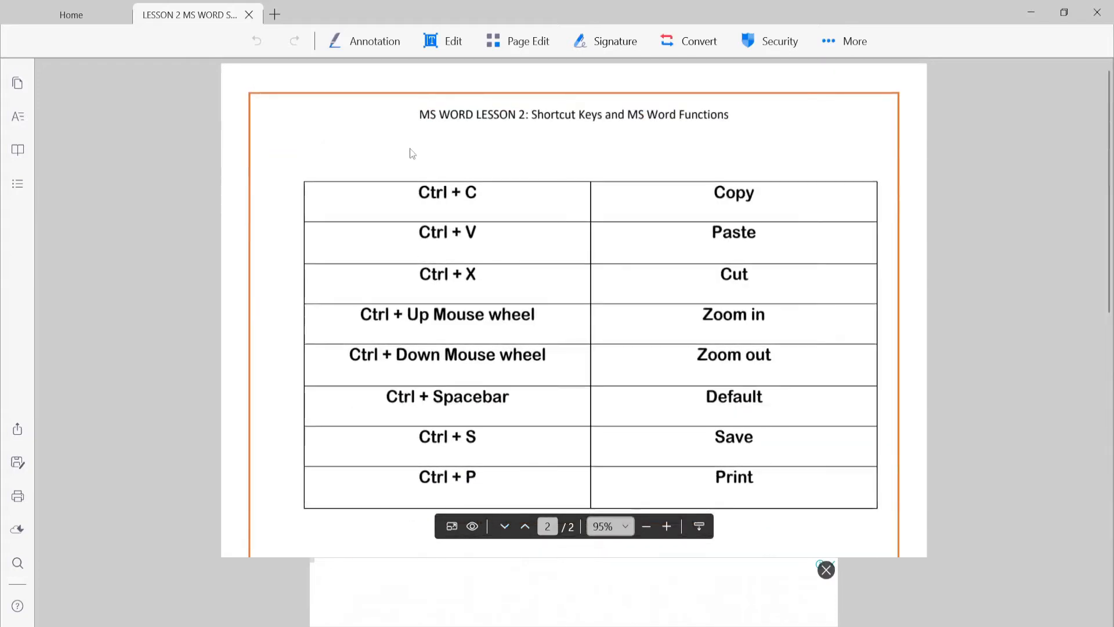
- Review the page 2 shortcut table and highlight the copy and paste shortcut entries
scroll(415, 174, "down", 3)
scroll(421, 203, "up", 3)
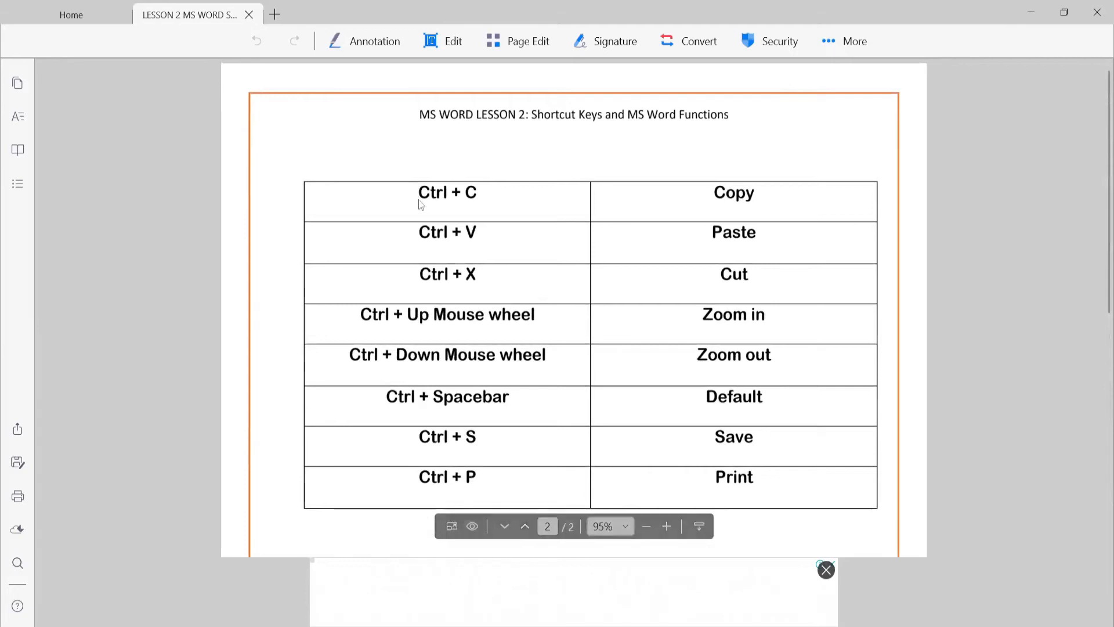
left_click_drag(450, 192, 478, 194)
left_click_drag(454, 232, 479, 233)
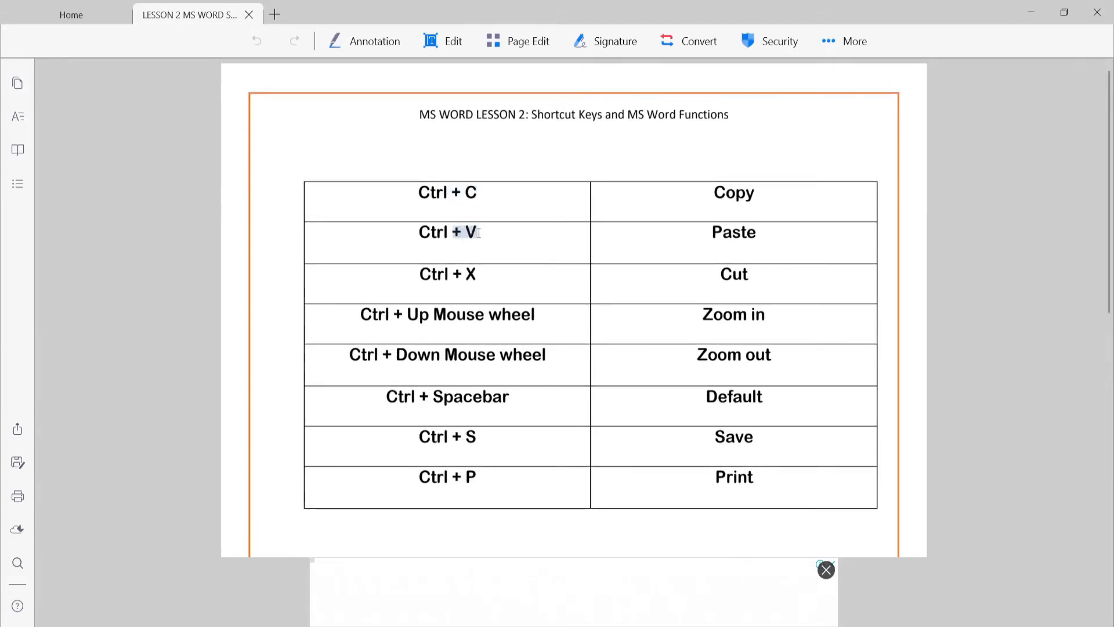
left_click(478, 280)
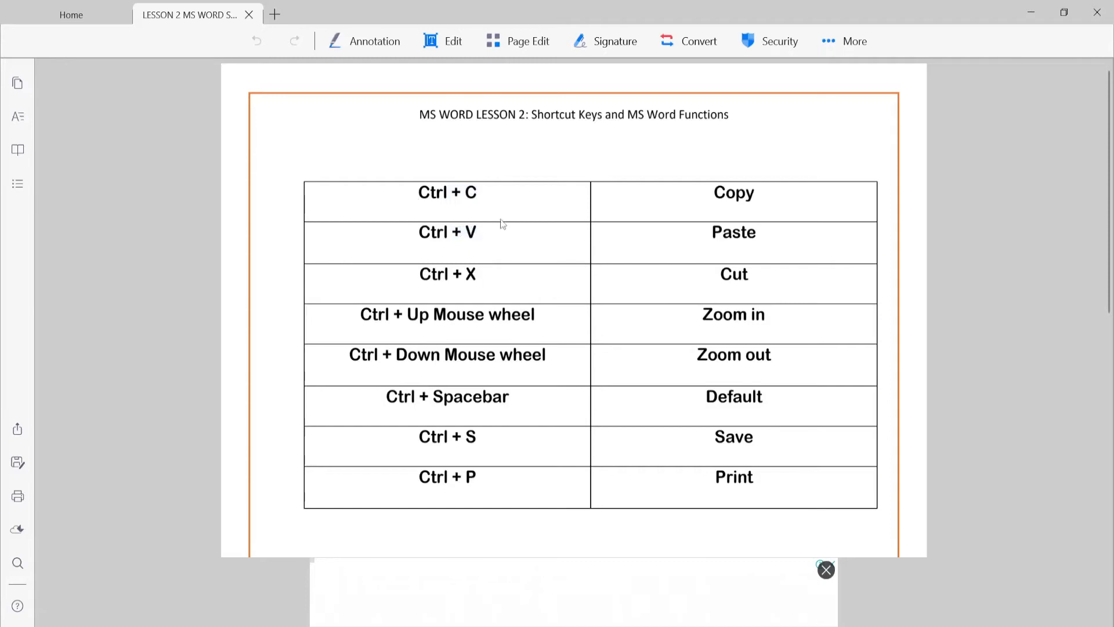
left_click_drag(421, 197, 519, 197)
left_click(521, 197)
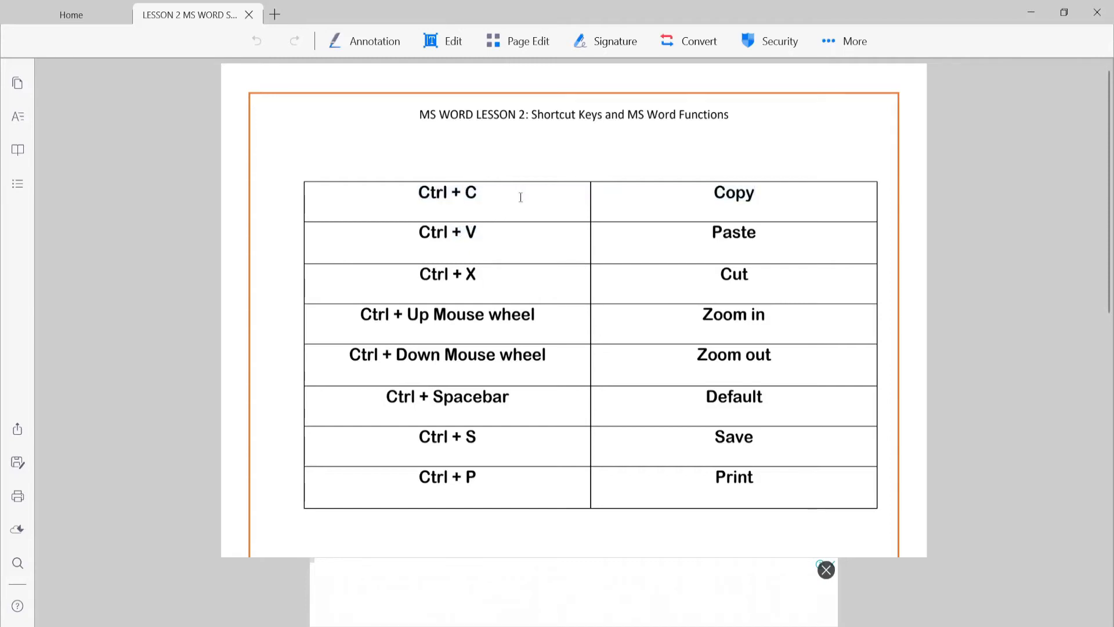
- Return to Word and copy the sentence "Save time in Word with new buttons that show up where you need them."
left_click(545, 619)
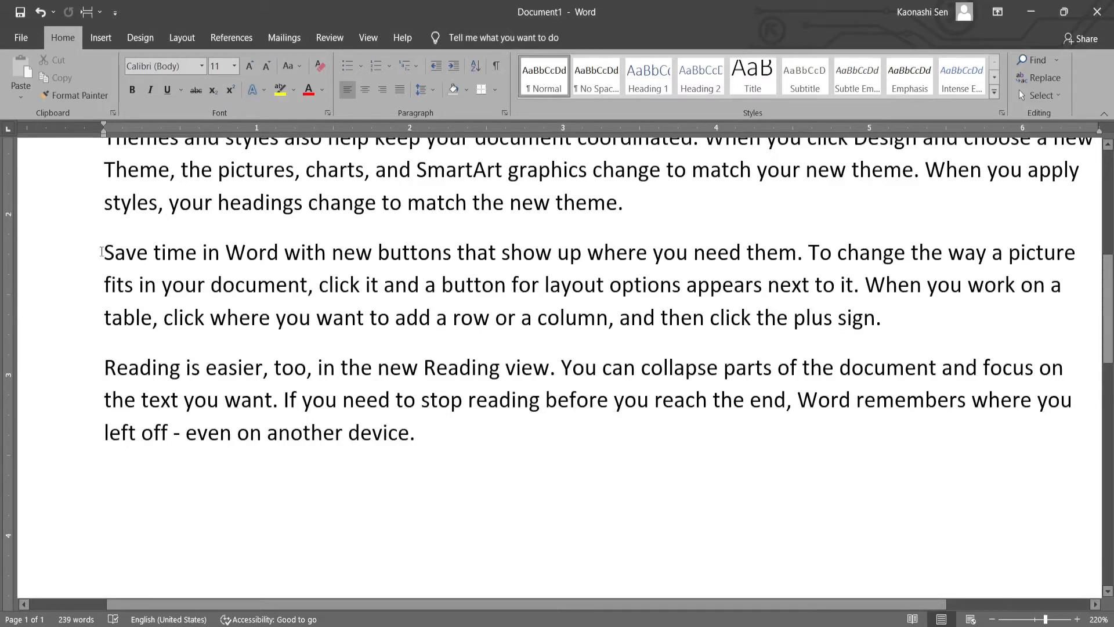
left_click(100, 252)
key("ctrl+shift+Right")
key("ctrl+shift+Right")
key("ctrl+shift+Right")
key("ctrl+shift+Right")
key("ctrl+shift+Right")
key("ctrl+shift+Right")
key("ctrl+shift+Right")
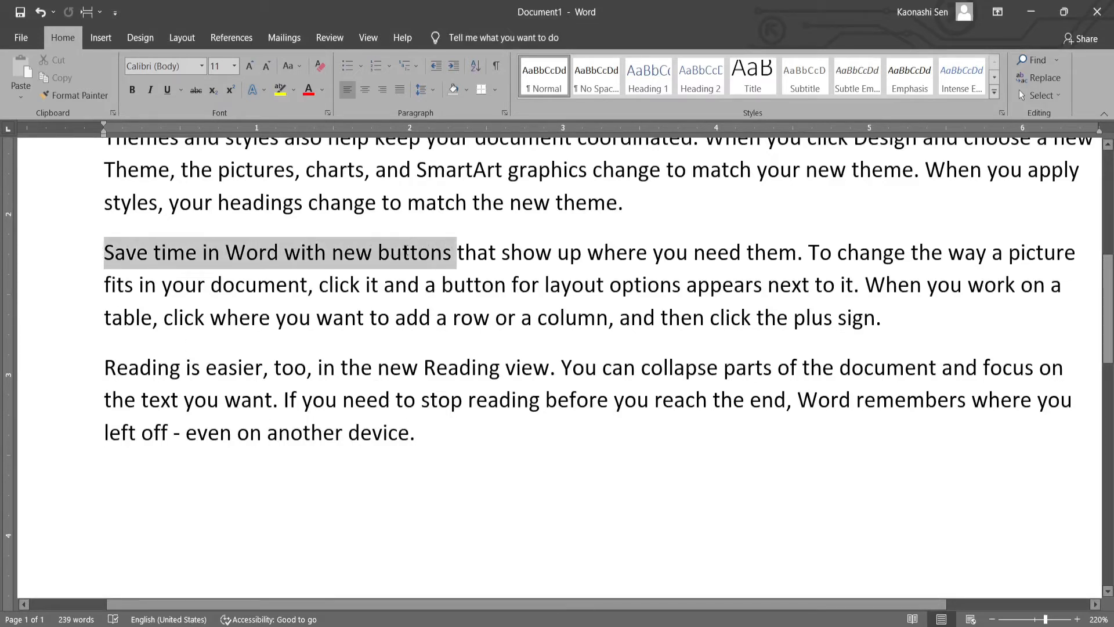
left_click_drag(452, 251, 804, 257)
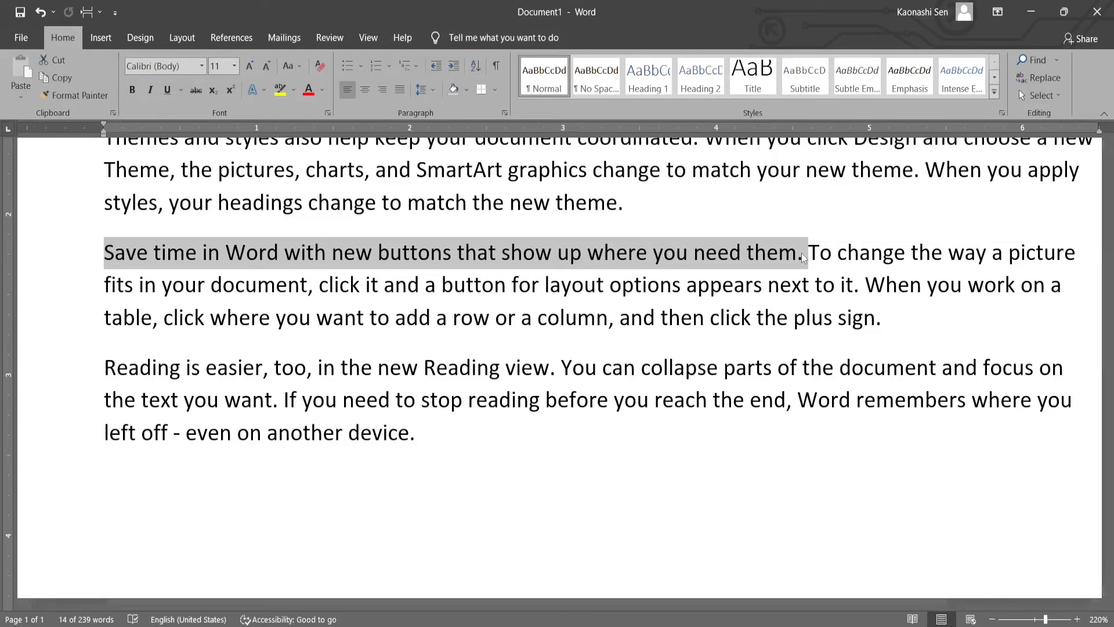
key("ctrl+c")
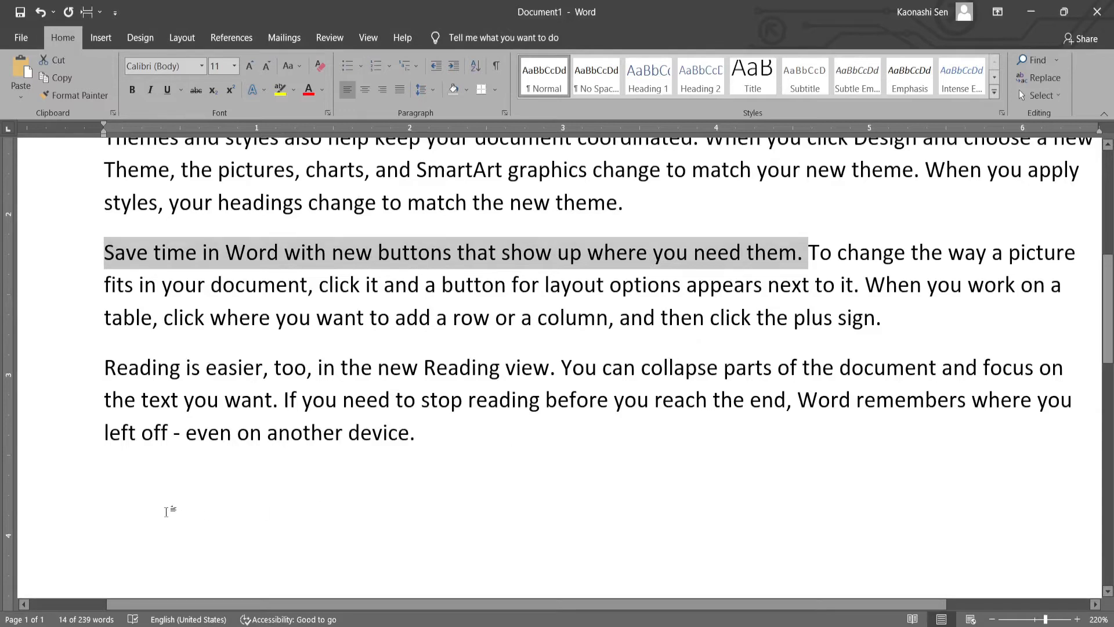
- Paste the copied sentence on a new line below the last paragraph
left_click(154, 499)
double_click(144, 500)
left_click(145, 501)
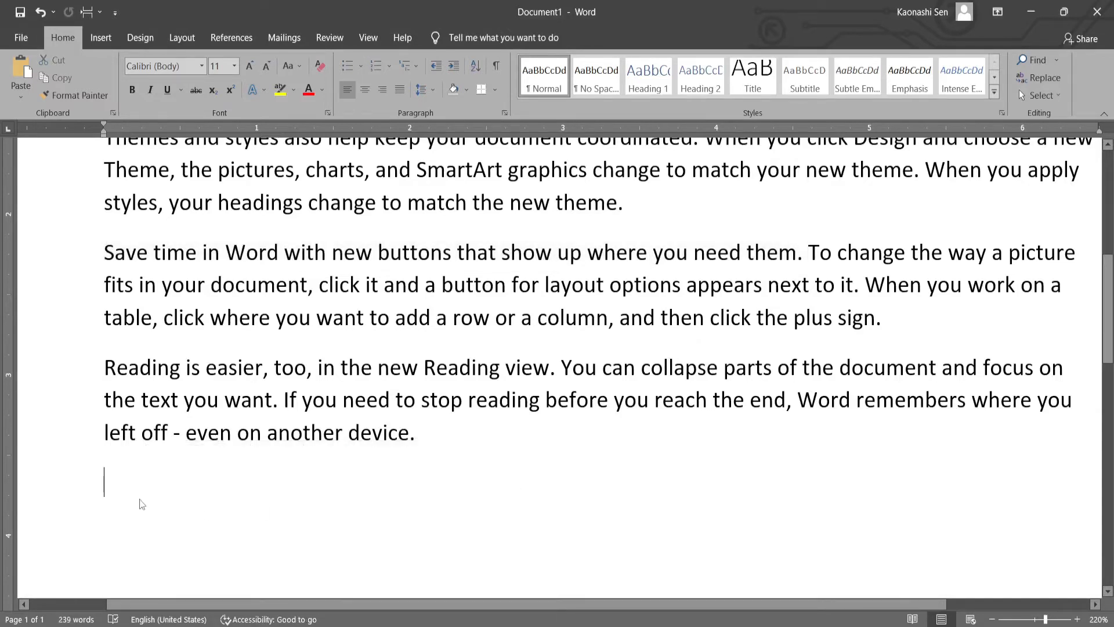
key("ctrl+v")
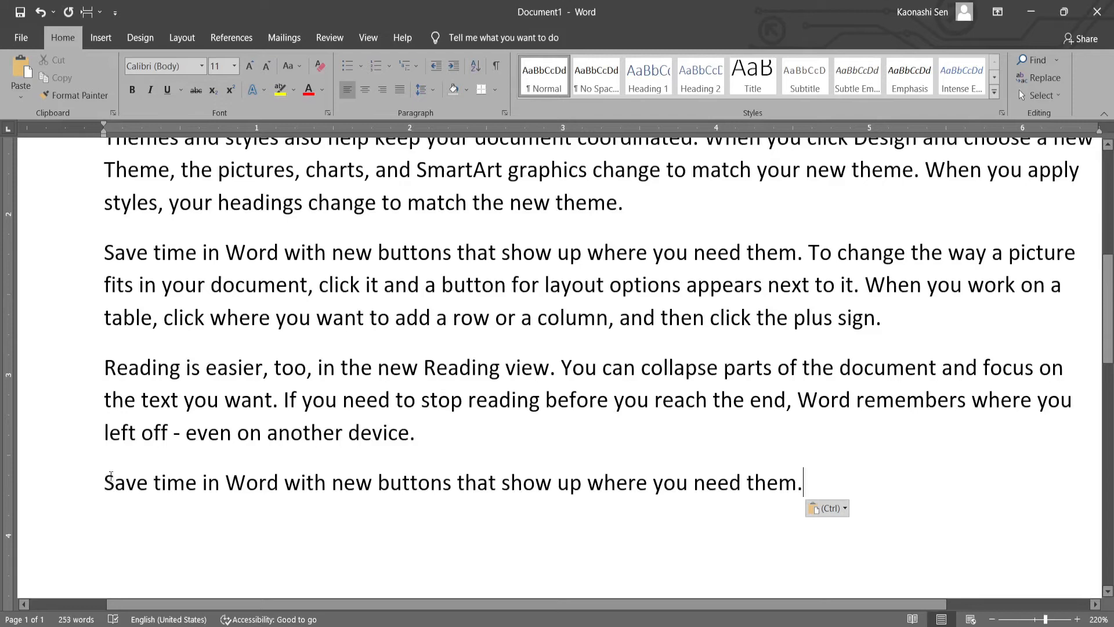
left_click(100, 489)
left_click_drag(100, 490, 622, 464)
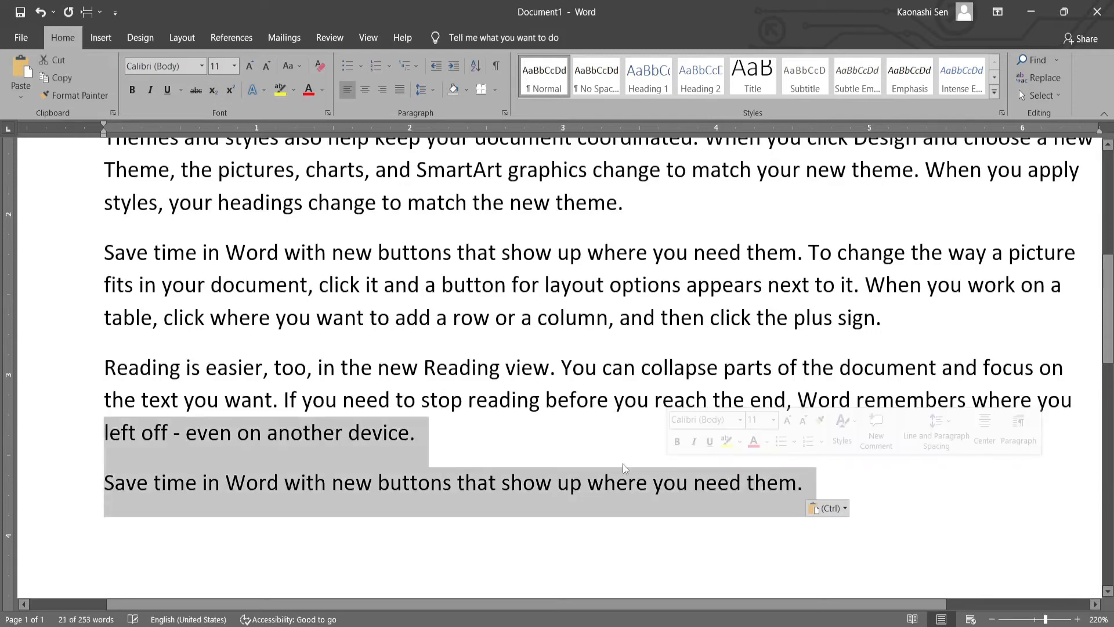
left_click(622, 464)
left_click_drag(88, 494, 667, 461)
left_click(667, 461)
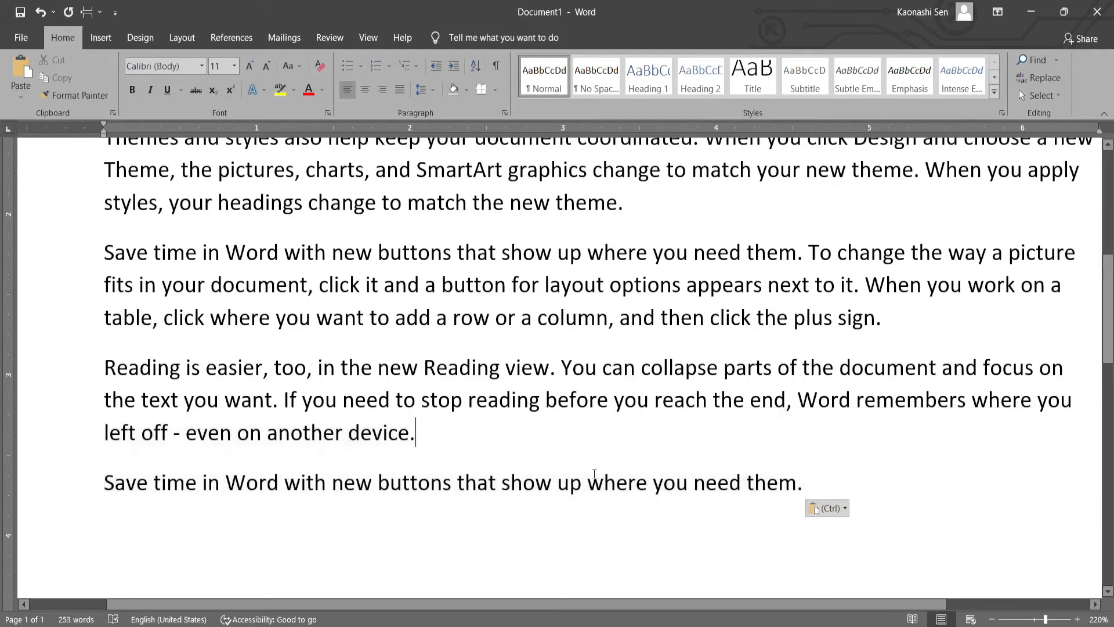
- Check the cut shortcut on page 2 of the Lesson 2 PDF and return to the Word document
key("alt+Tab")
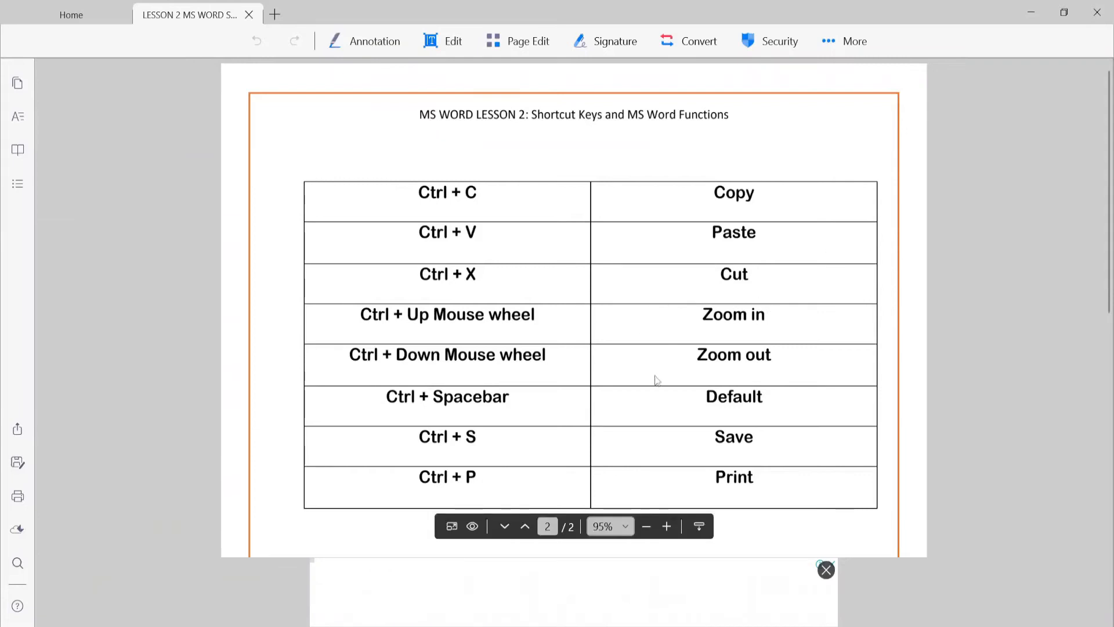
key("alt+Tab")
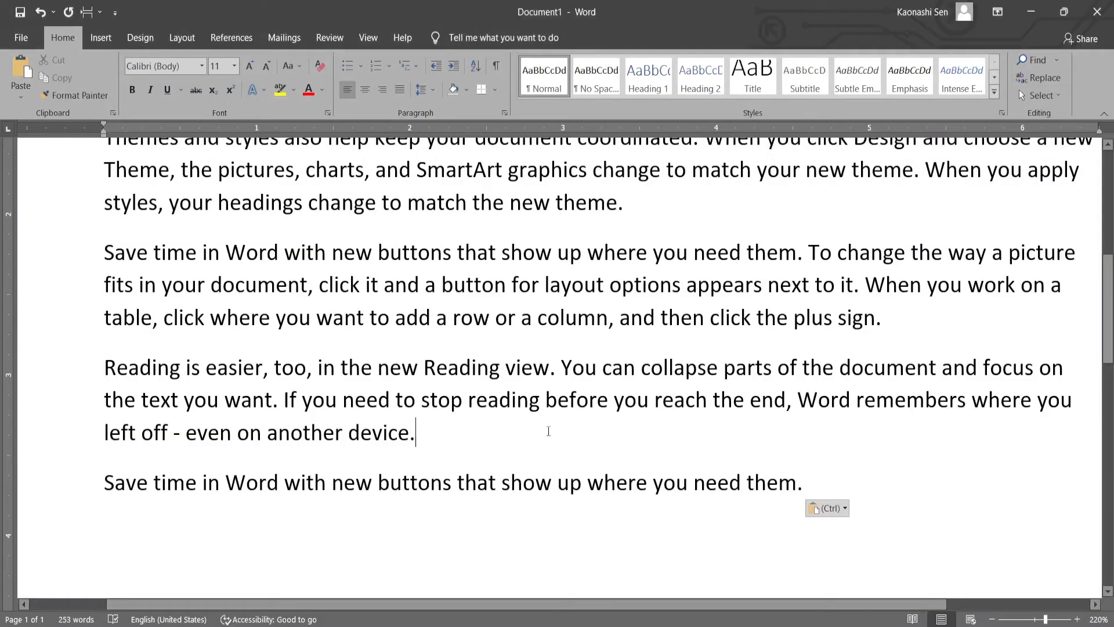
scroll(548, 432, "down", 2)
scroll(219, 396, "up", 1)
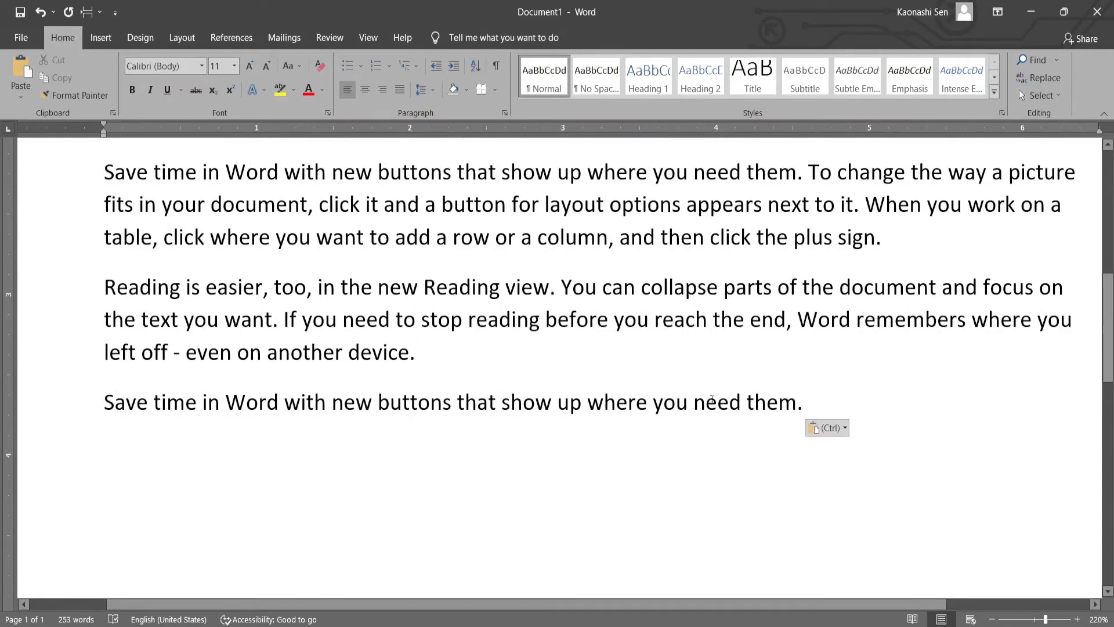
- Cut "Reading is easier" from the start of its paragraph and paste it on a new line below the last sentence
left_click(103, 286)
left_click_drag(103, 287, 232, 287)
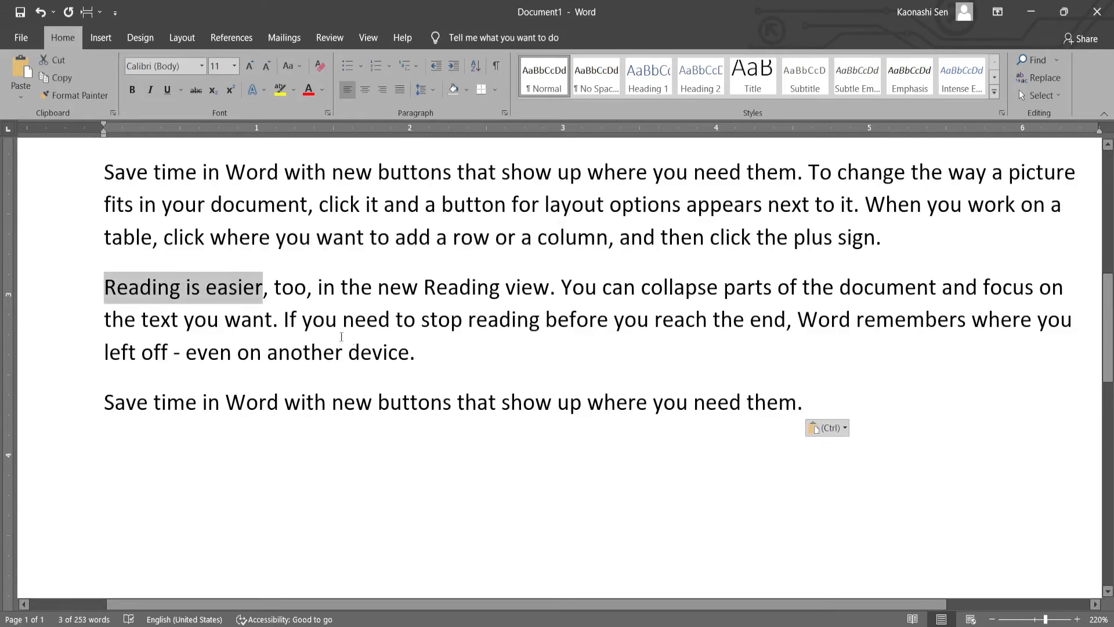
key("ctrl")
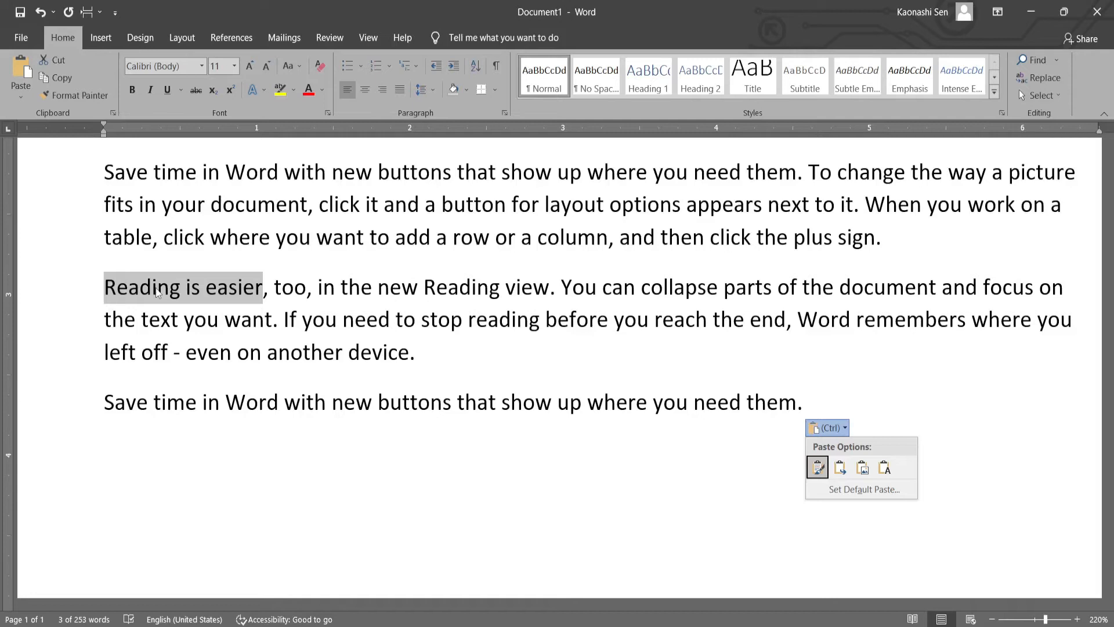
key("Escape")
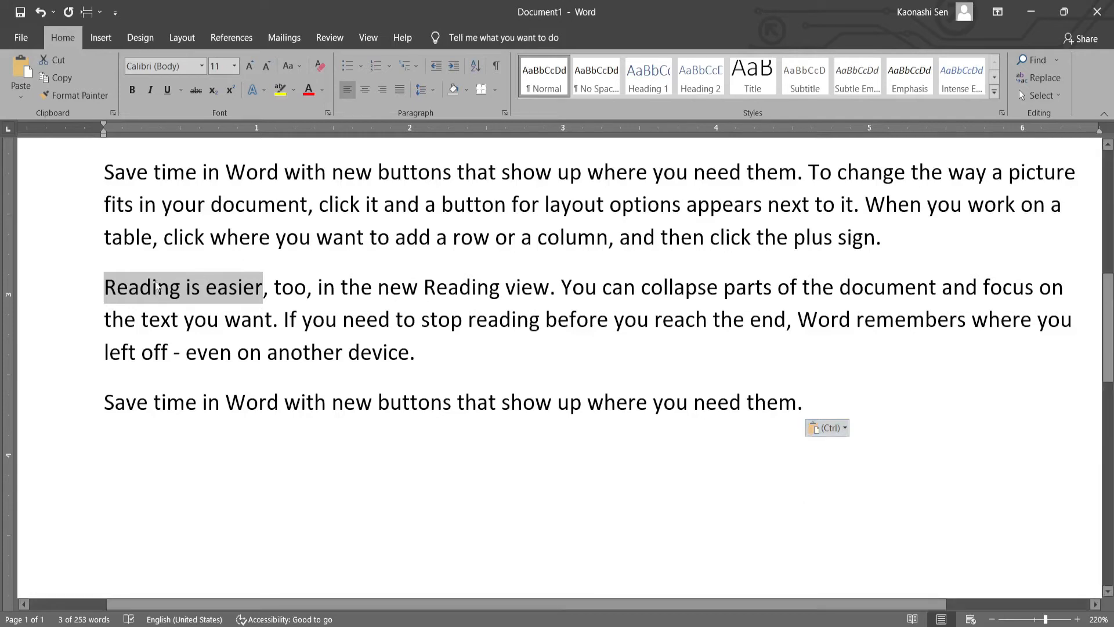
left_click(129, 288)
left_click_drag(129, 288, 269, 288)
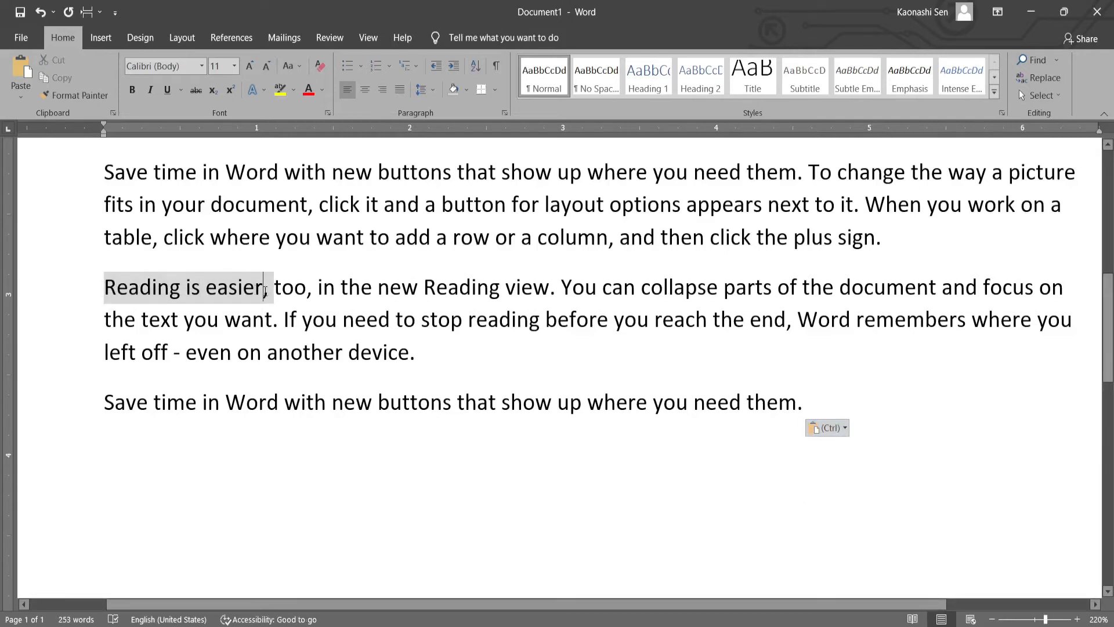
left_click(265, 289)
left_click_drag(264, 288, 131, 282)
key("ctrl+c")
key("Delete")
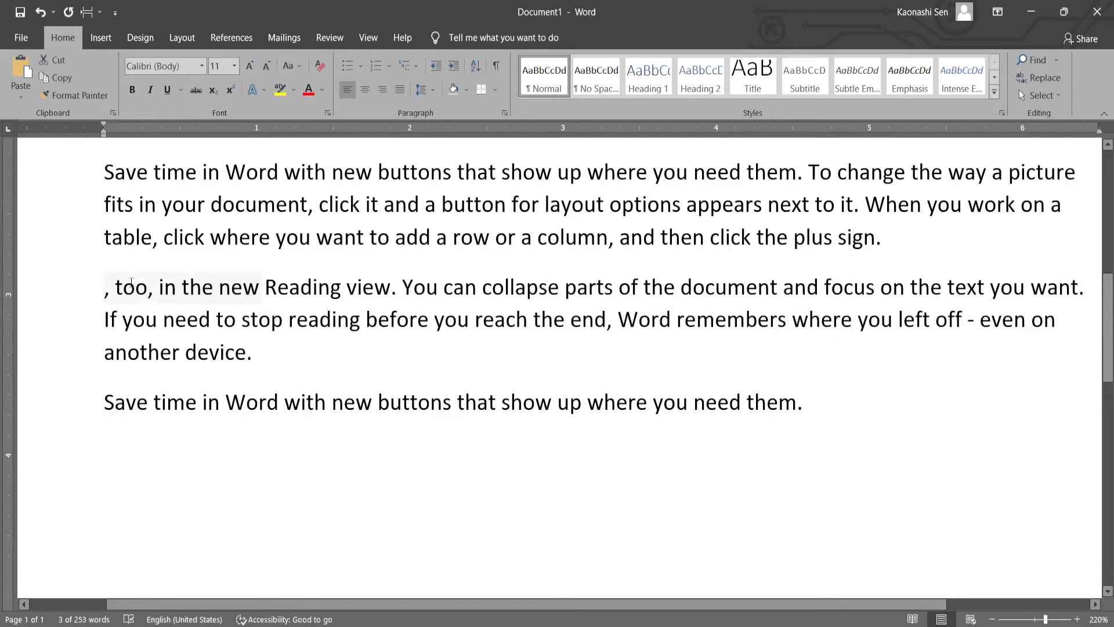
left_click(180, 445)
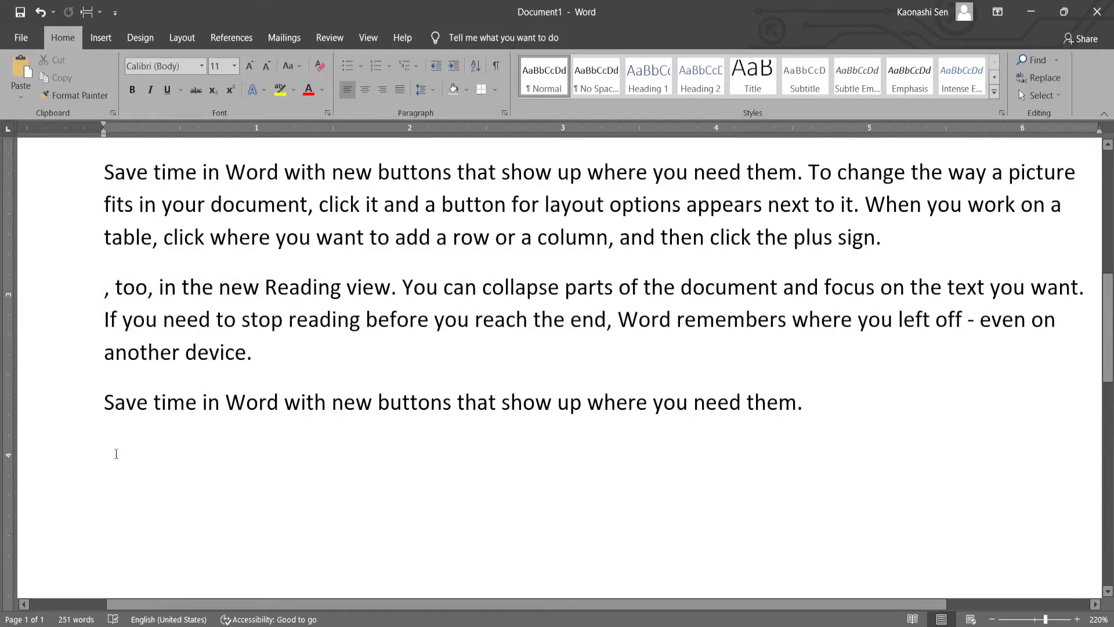
key("ctrl+v")
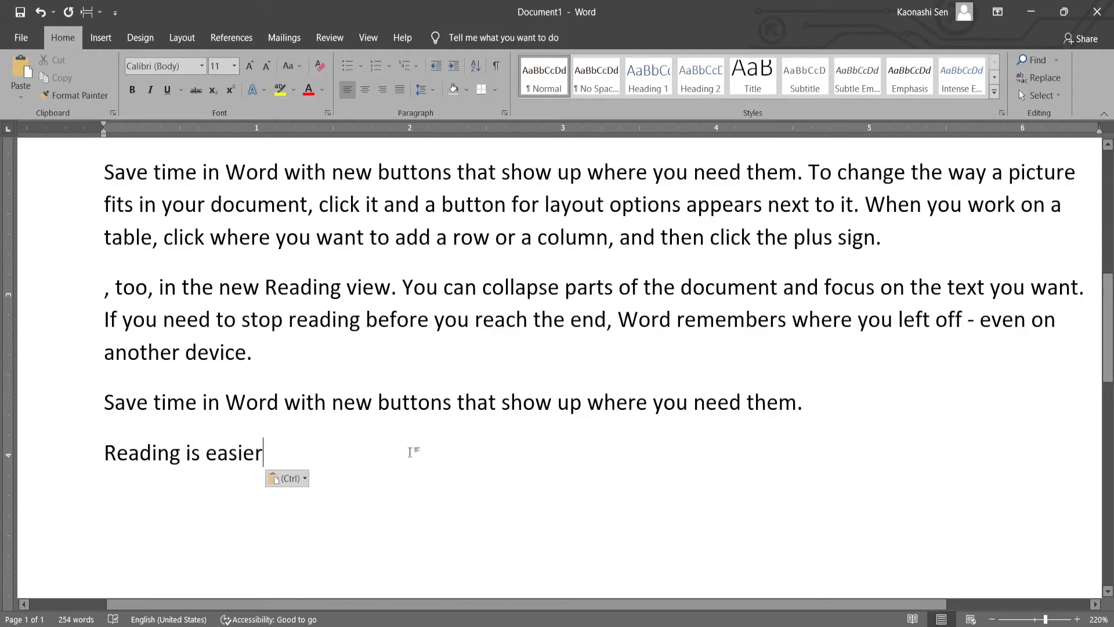
key("Return")
key("Return")
key("Return")
key("Return")
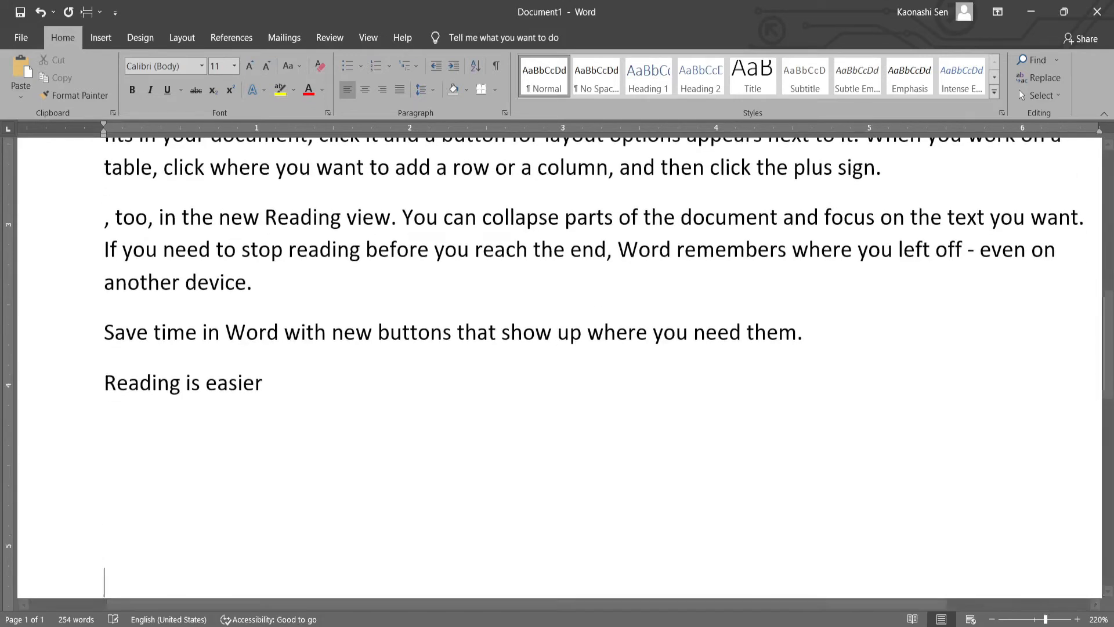
key("BackSpace")
key("BackSpace")
key("Return")
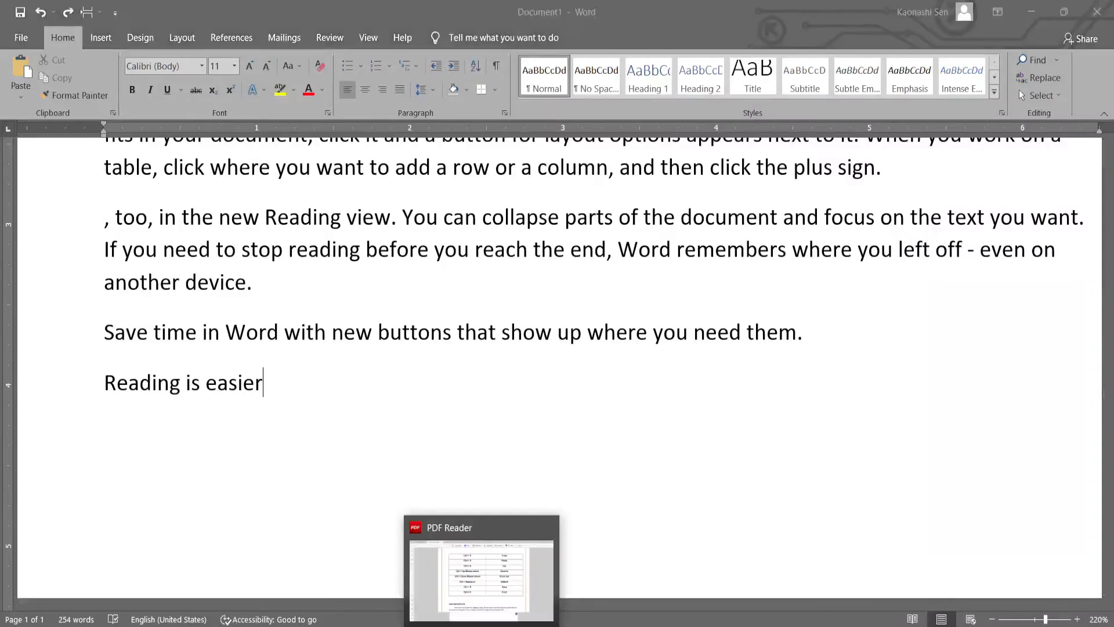
- Switch to the Lesson 2 PDF and highlight the shortcut entry for resetting text to default
left_click(500, 608)
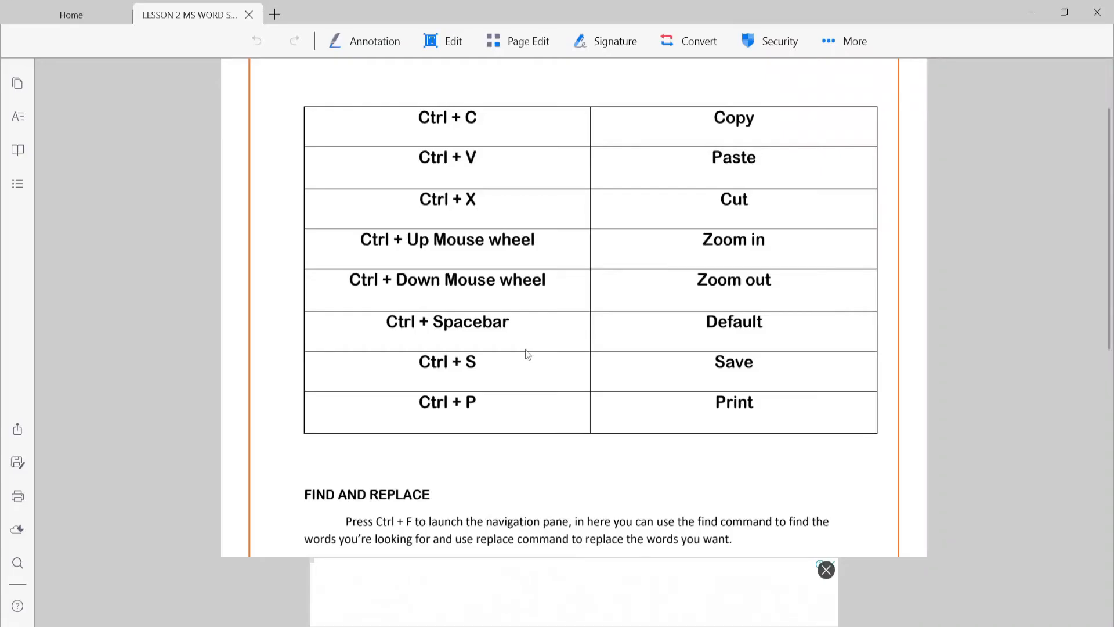
left_click_drag(368, 328, 631, 324)
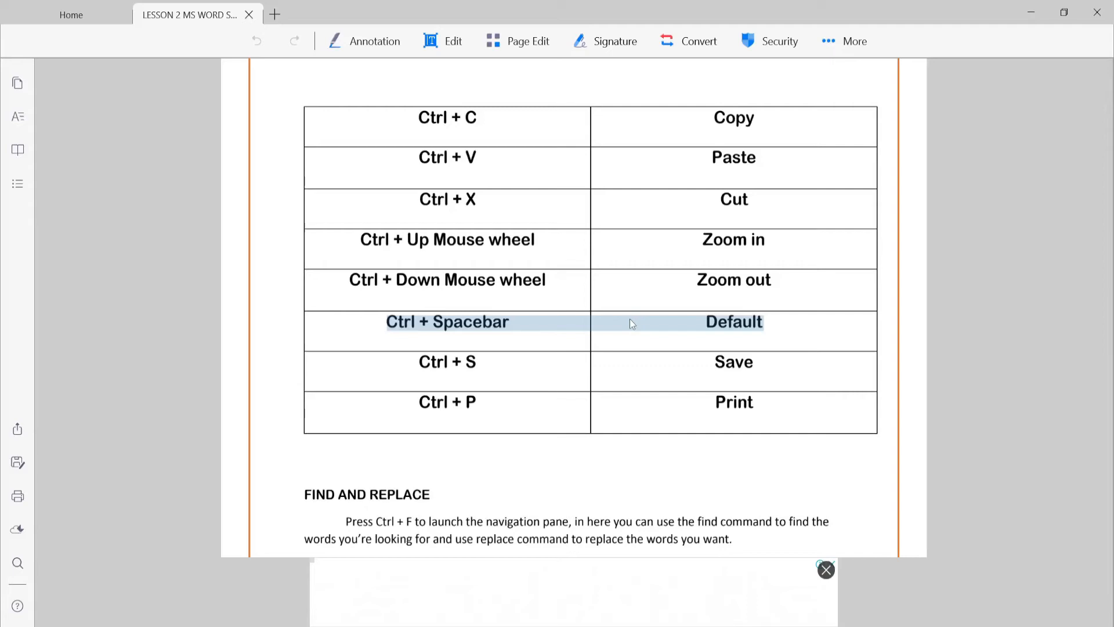
left_click(772, 325)
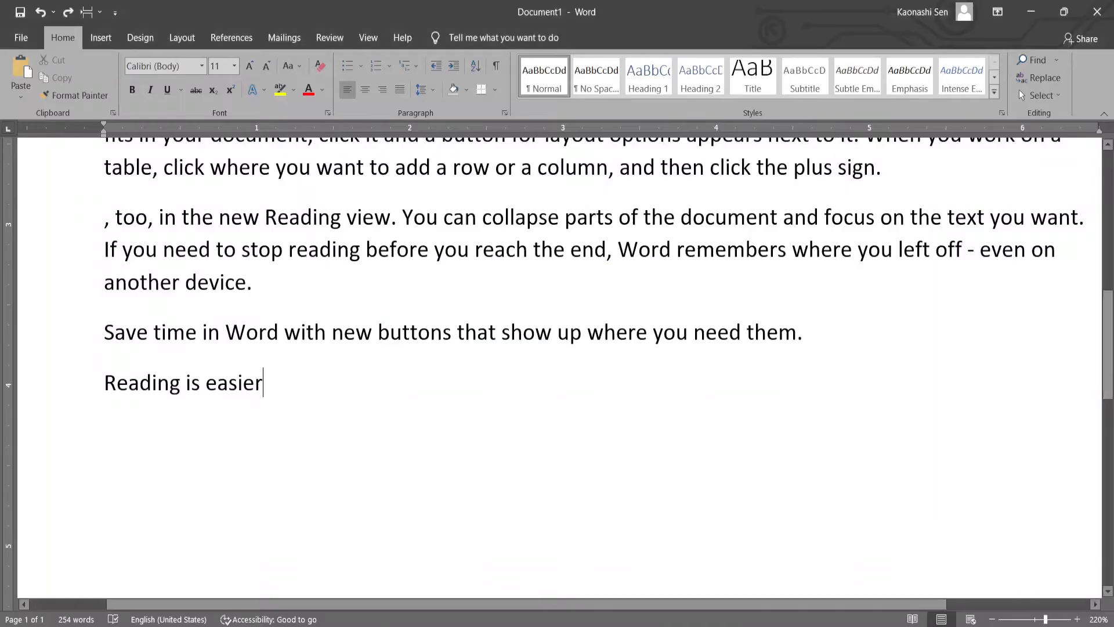
- In Word, set the letters "ord" of "Word" in the "Save time in Word" line above "Reading is easier" to Arial Rounded MT Bold
left_click_drag(100, 332, 583, 337)
left_click(557, 337)
mouse_move(249, 332)
left_mouse_down()
mouse_move(280, 334)
mouse_move(236, 335)
mouse_move(246, 335)
left_mouse_up()
left_click(280, 333)
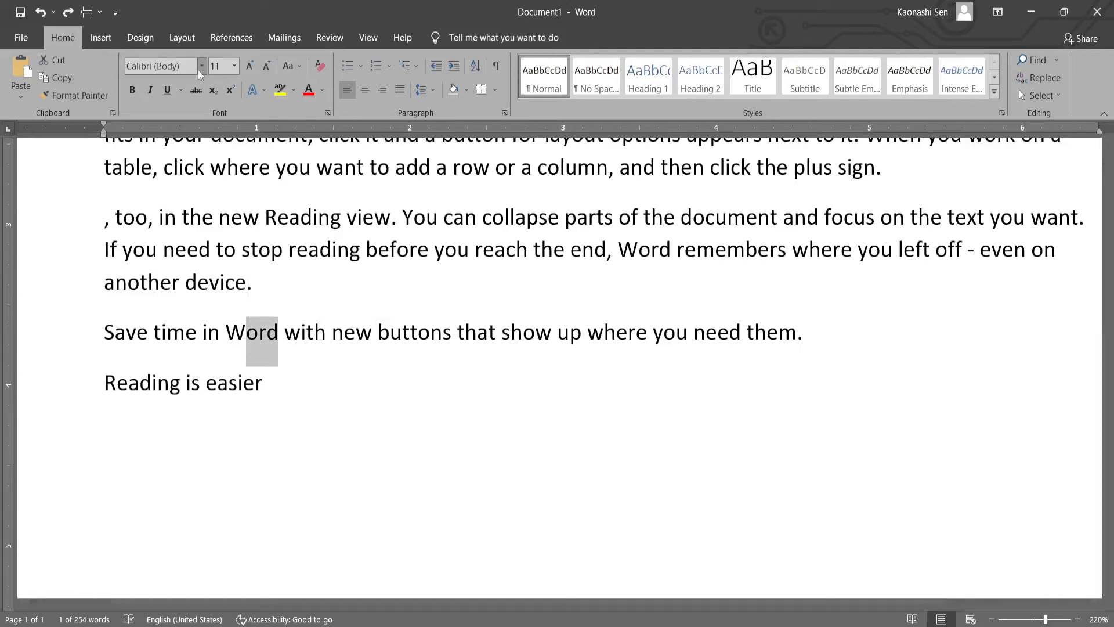
left_click(202, 66)
left_click(189, 152)
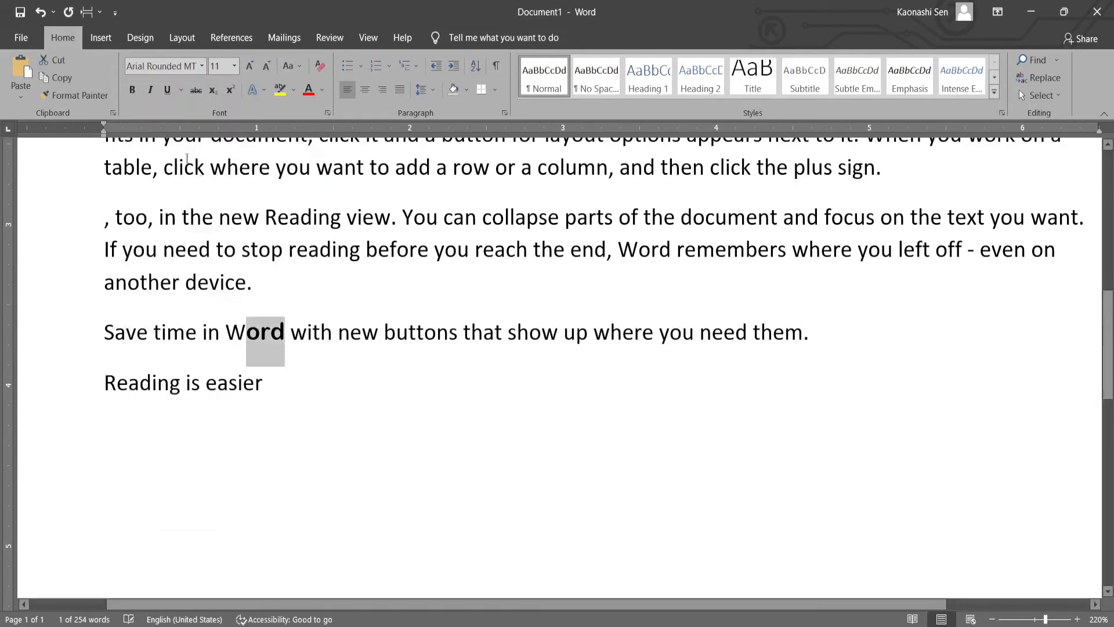
- Change the letters "th" of "that" in the same sentence to the Book Antiqua font
left_click(361, 332)
left_click_drag(463, 332, 484, 332)
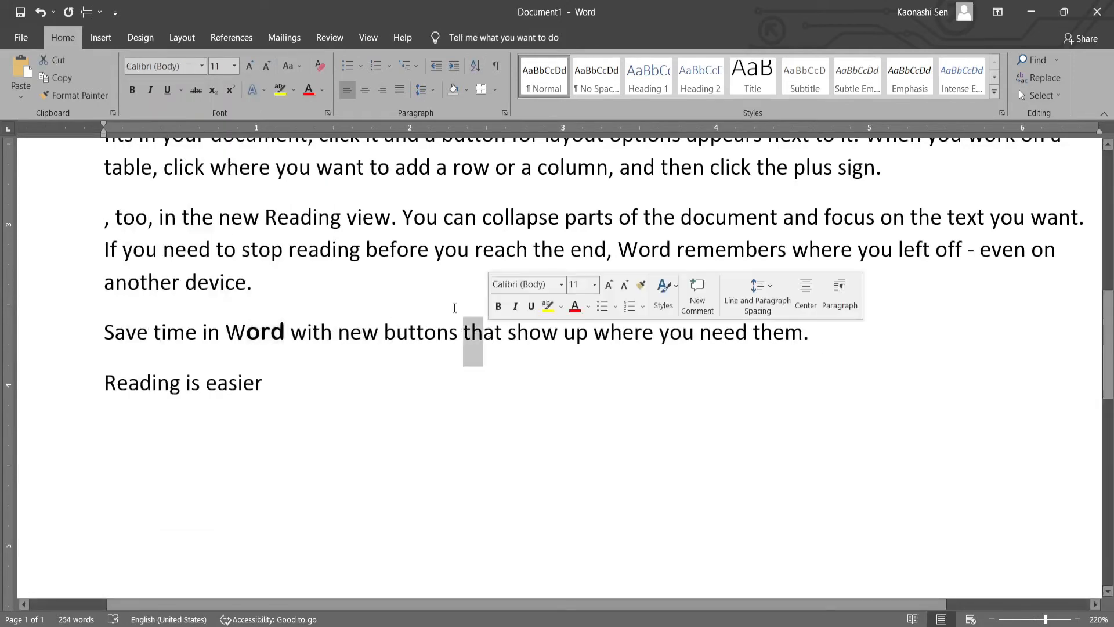
left_click(202, 66)
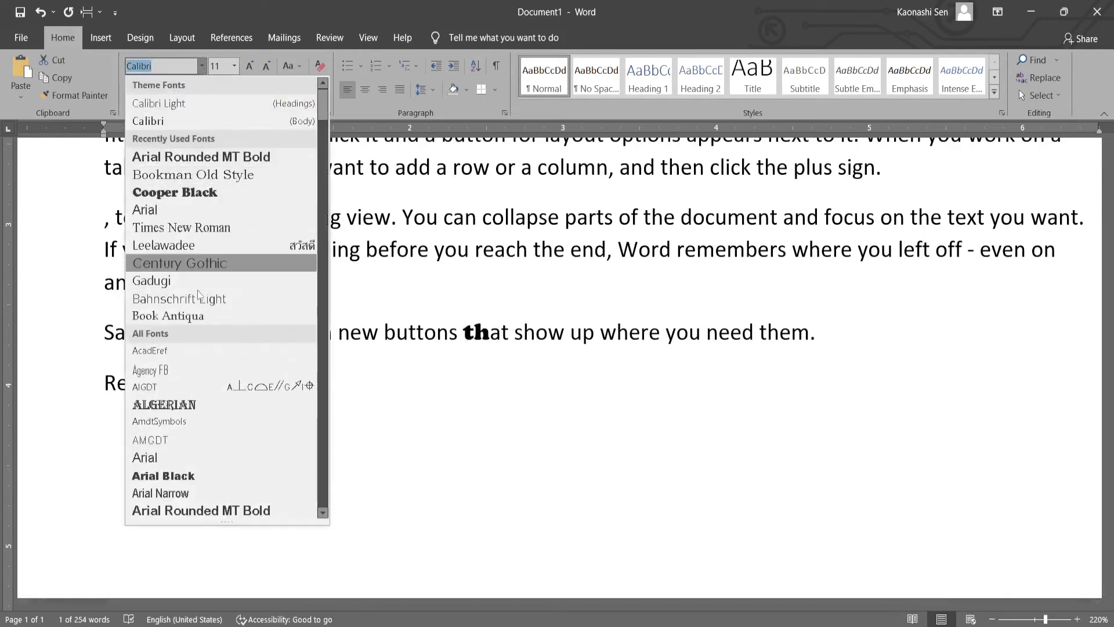
left_click(203, 321)
left_click(423, 345)
- Change "where y" in the same sentence to the Arial Narrow font
left_click_drag(126, 334, 136, 334)
left_click_drag(610, 335, 670, 335)
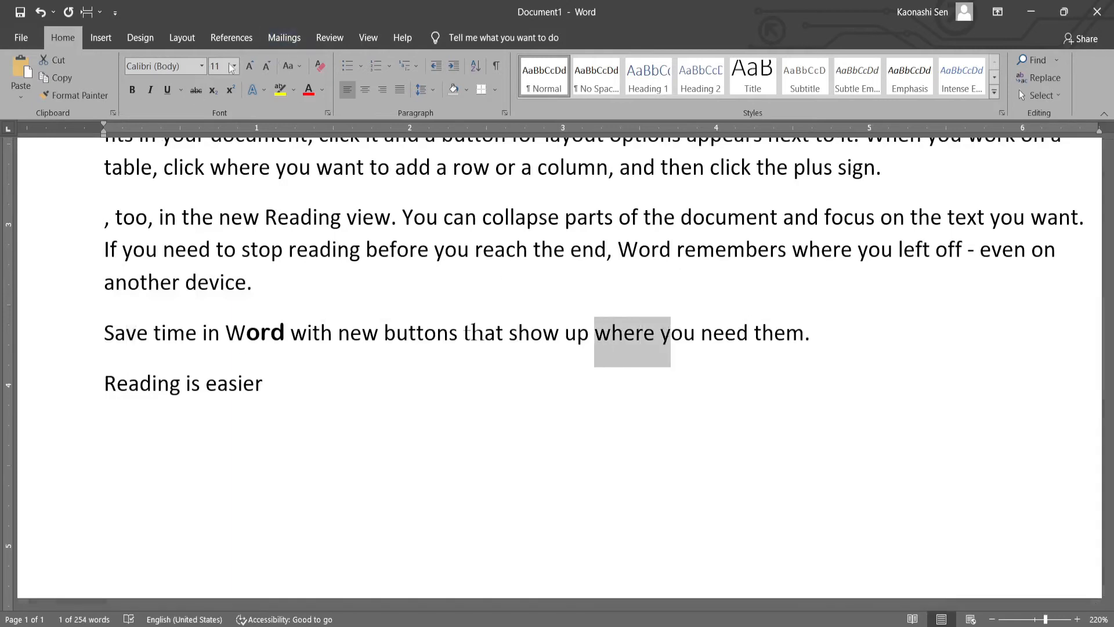
left_click(201, 66)
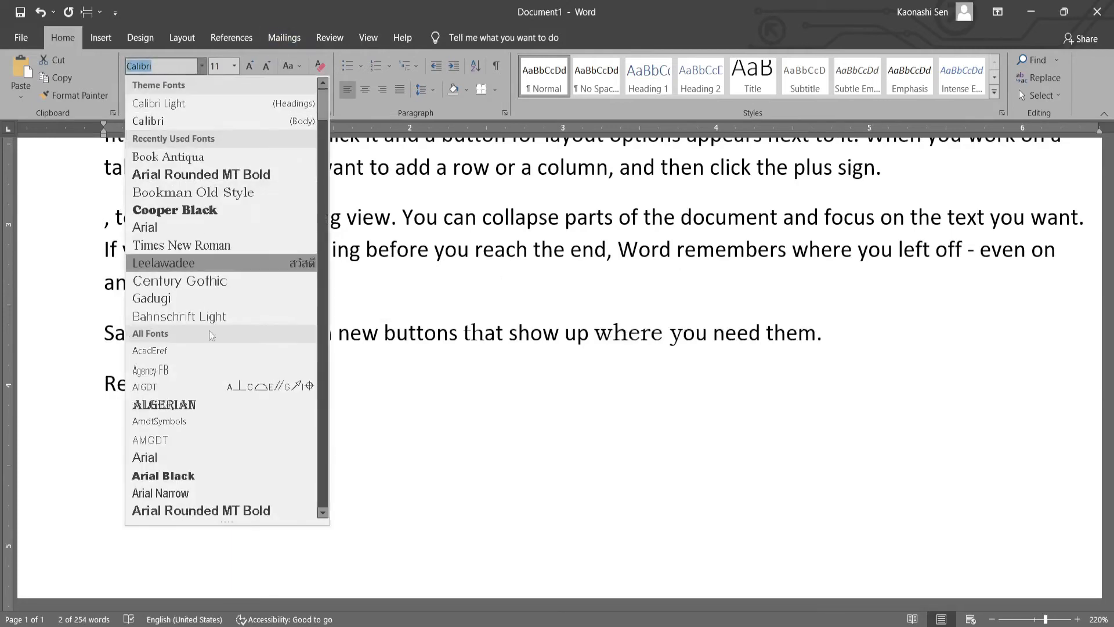
left_click(222, 493)
left_click(395, 375)
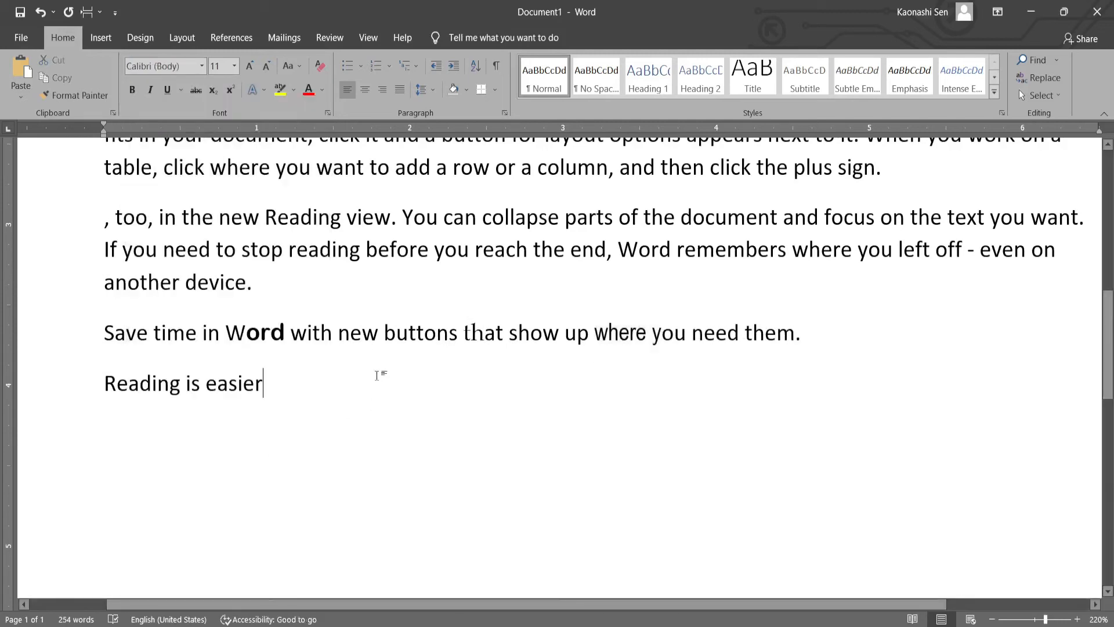
- Reset the whole mixed-font sentence to the default character formatting and undo the reset
left_click(86, 338)
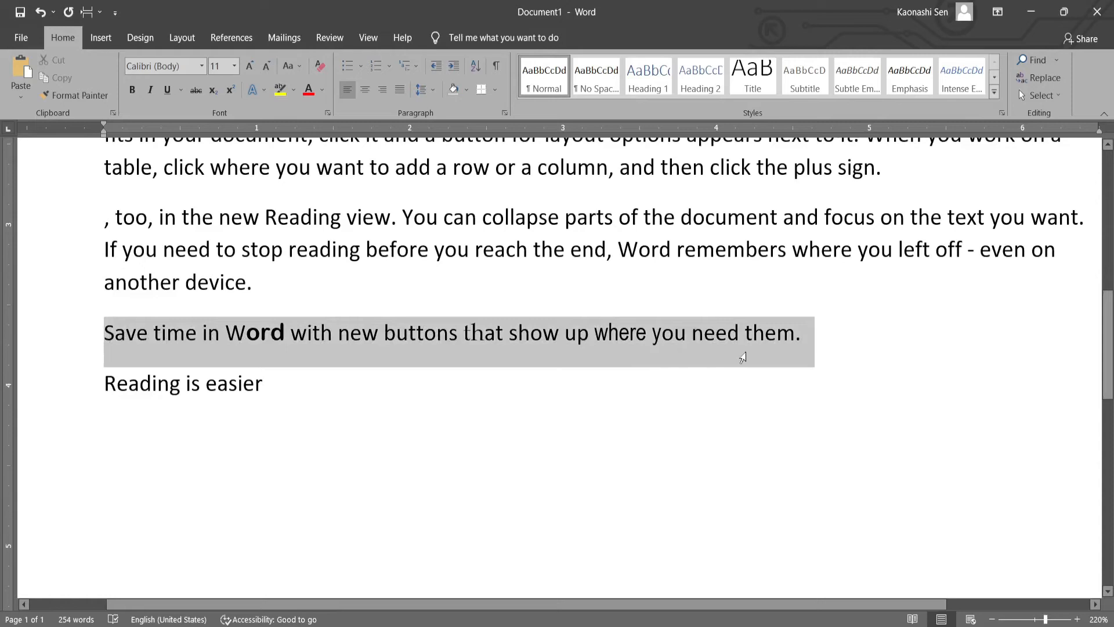
left_click_drag(743, 357, 746, 353)
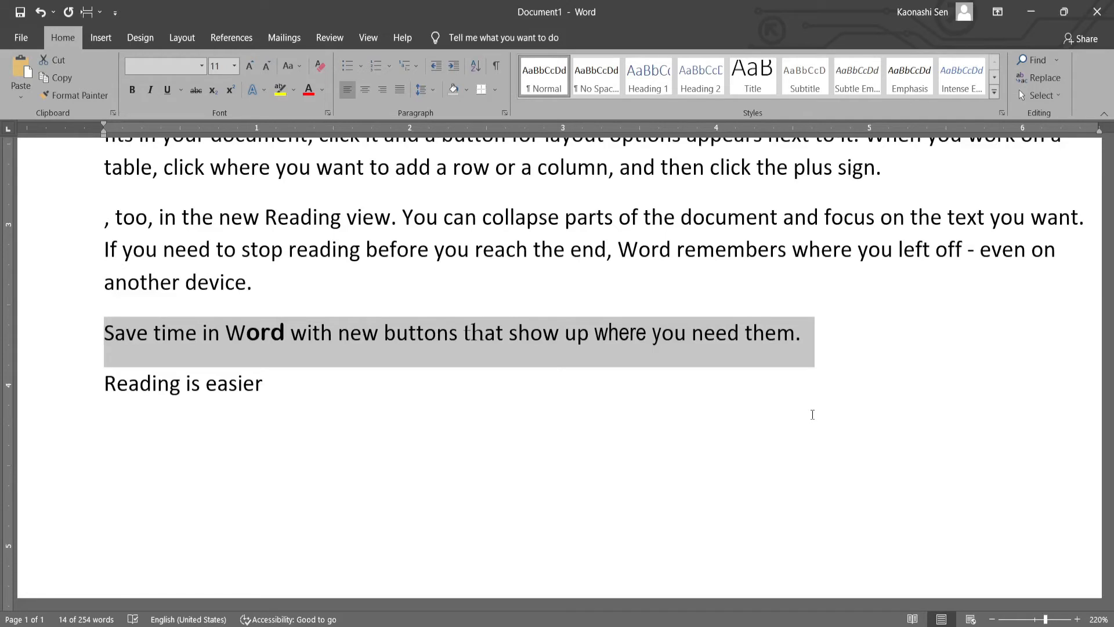
left_click(812, 414)
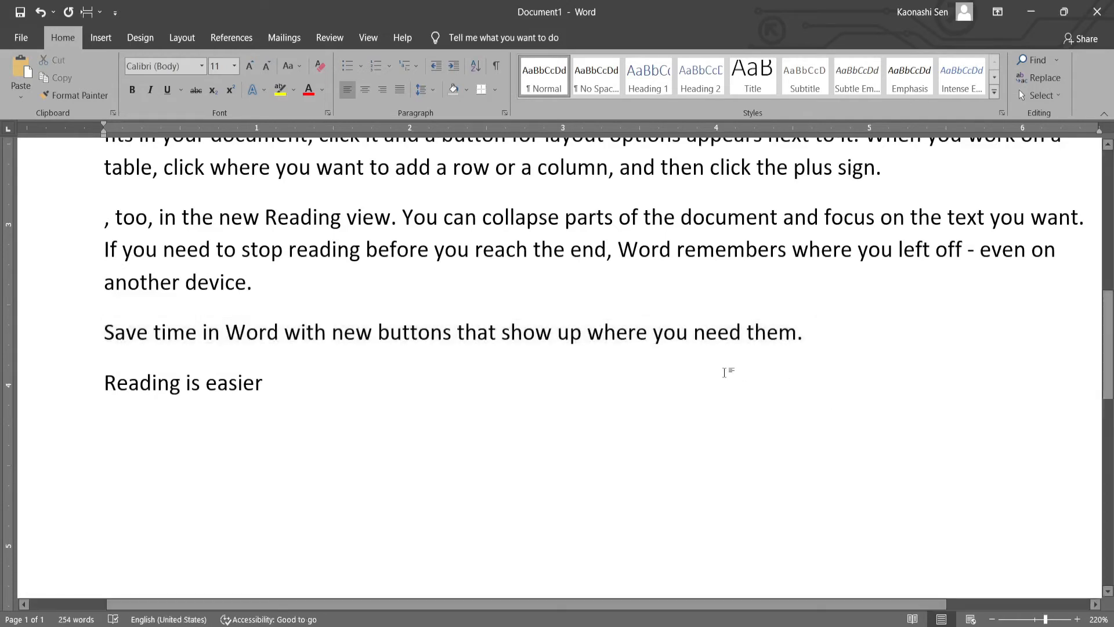
key("ctrl+z")
left_click(632, 387)
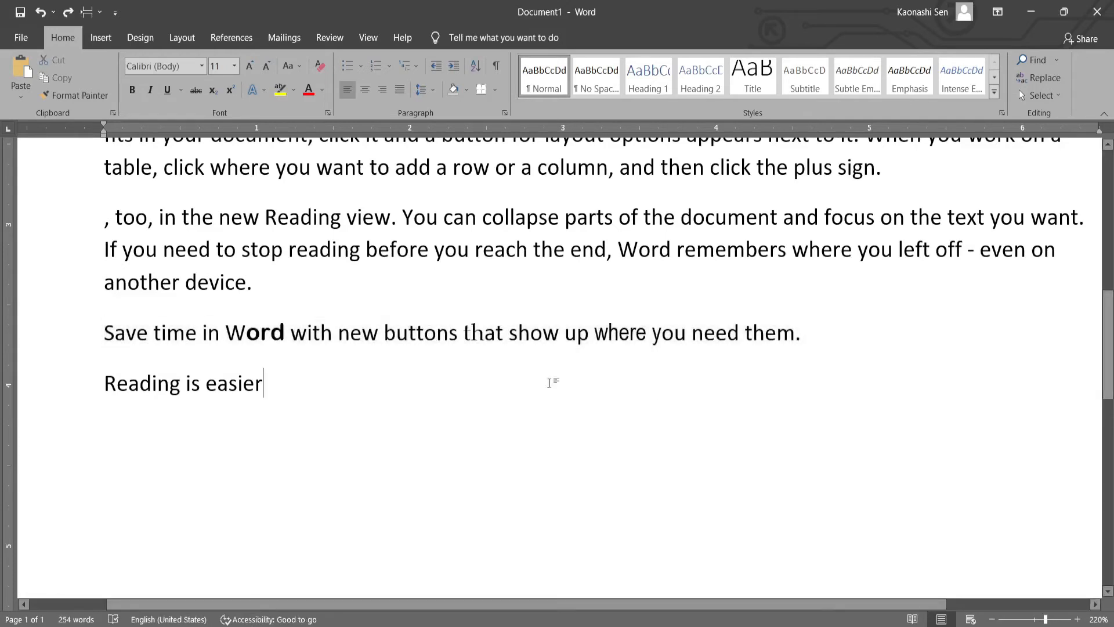
- Select the whole "Save time in Word" sentence with mixed fonts and reset it to the default character formatting
left_click_drag(225, 332, 649, 334)
left_click(89, 329)
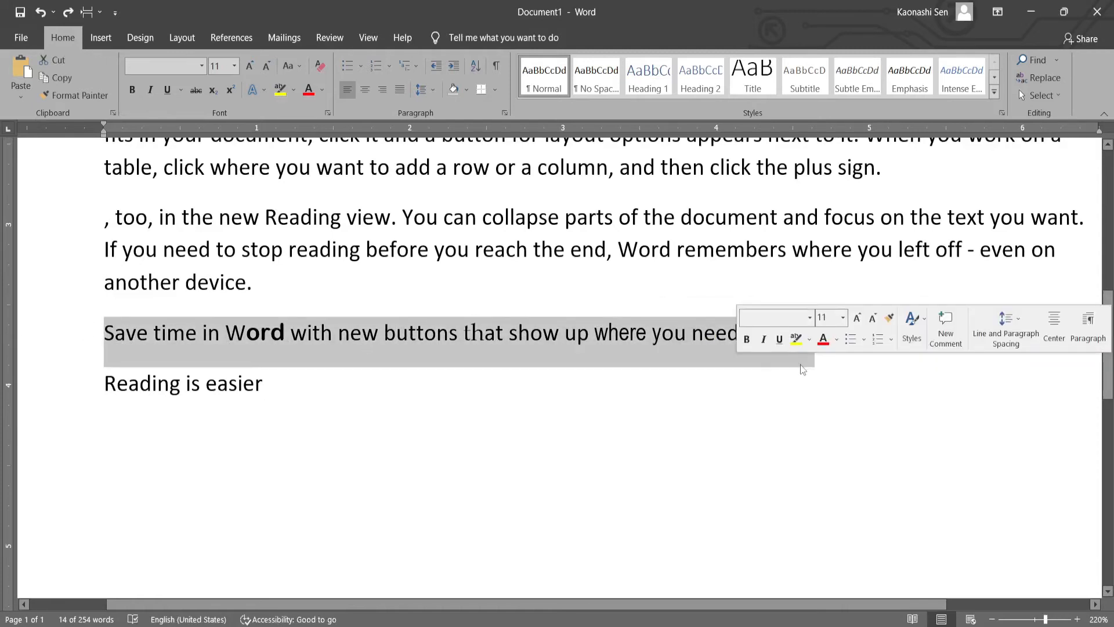
key("ctrl+space")
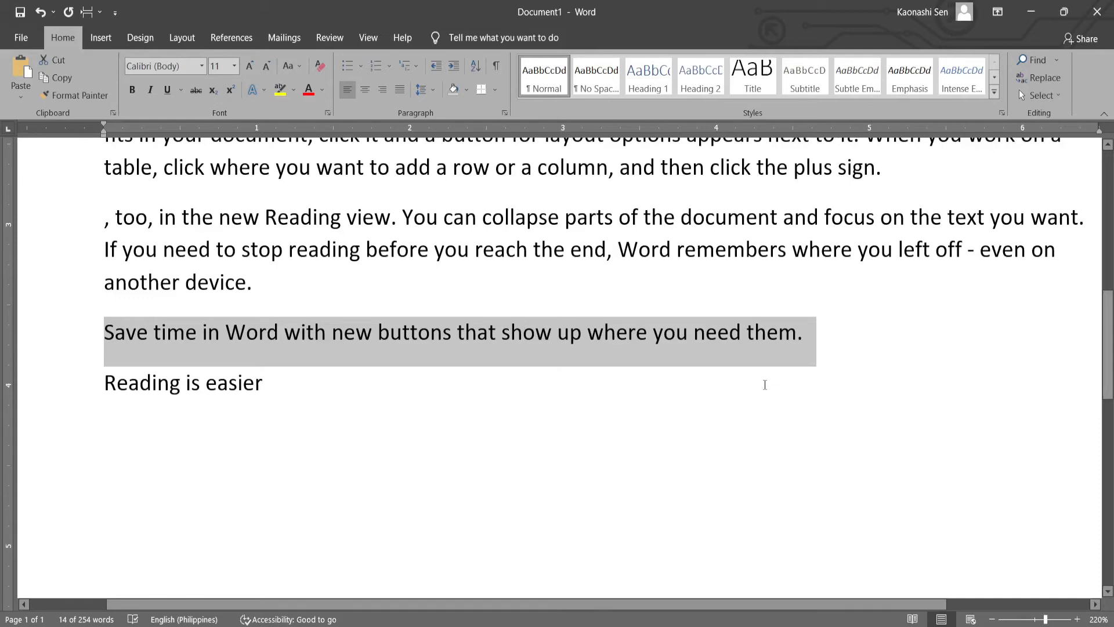
left_click(765, 385)
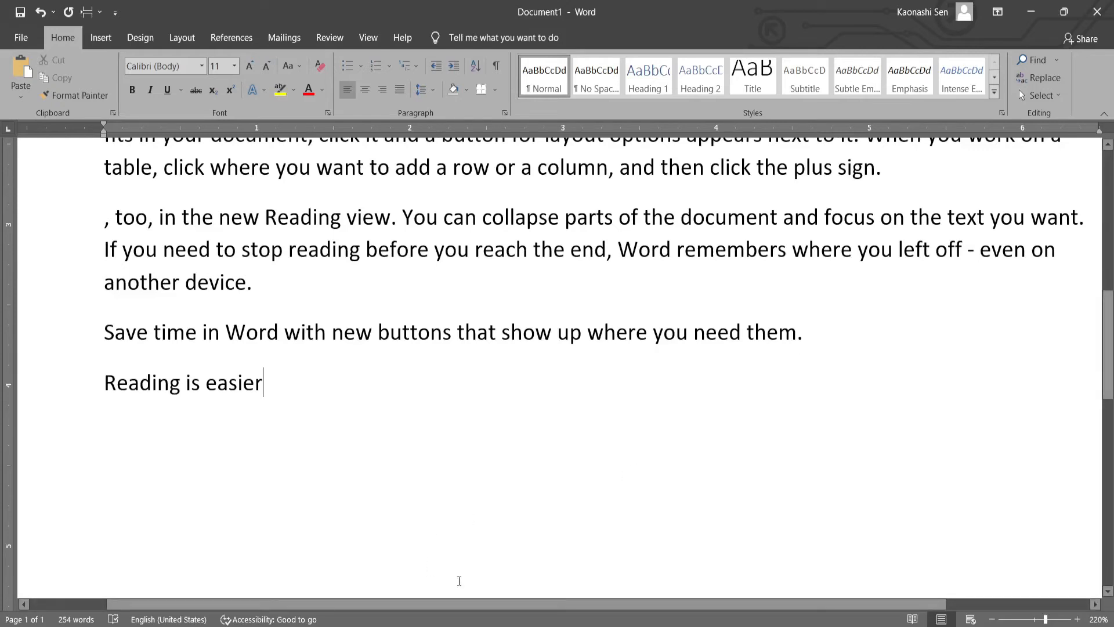
- Switch to the Lesson 2 PDF and review the save and print shortcuts and the section below the table
left_click(479, 616)
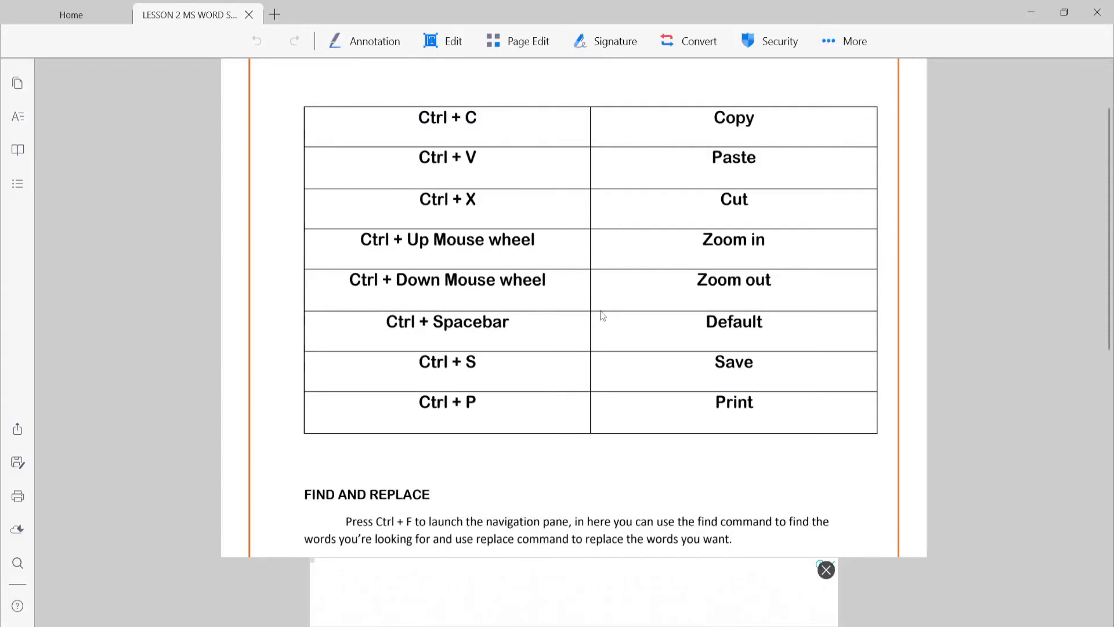
scroll(552, 378, "down", 4)
scroll(528, 368, "up", 1)
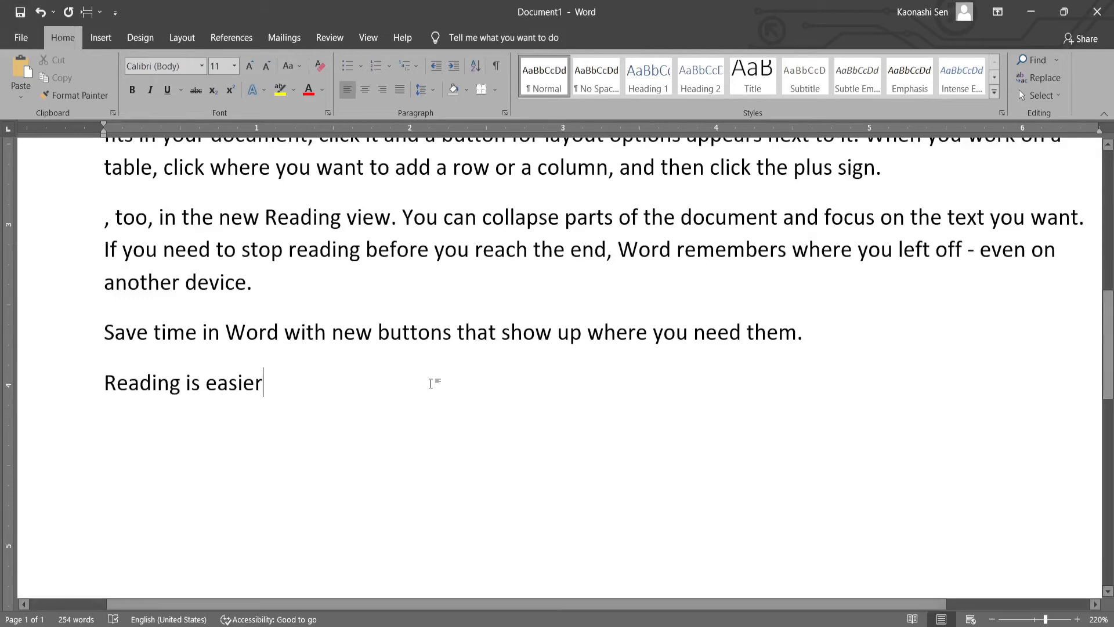
- Open the save prompt for the unsaved document, move it aside to show the file name and location, and cancel it
key("ctrl+s")
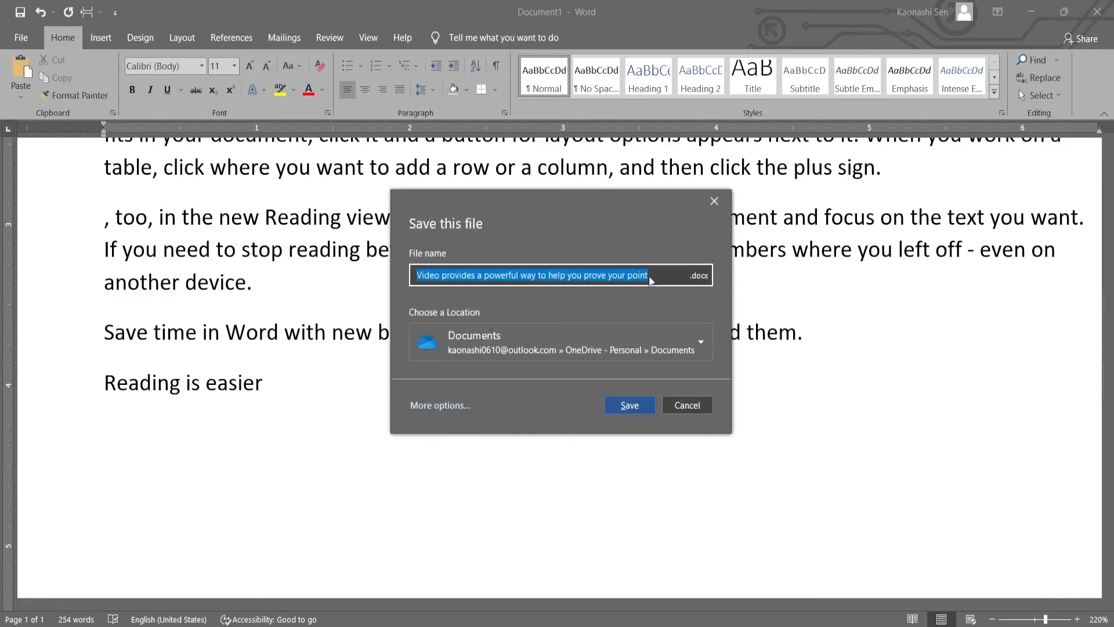
left_click_drag(488, 197, 469, 212)
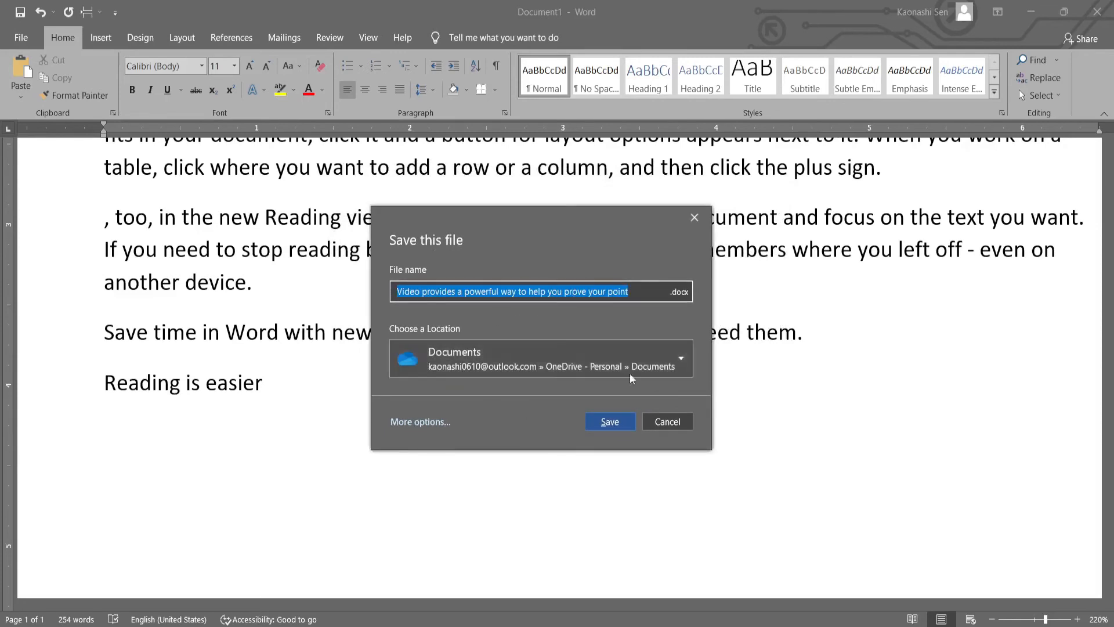
left_click(667, 421)
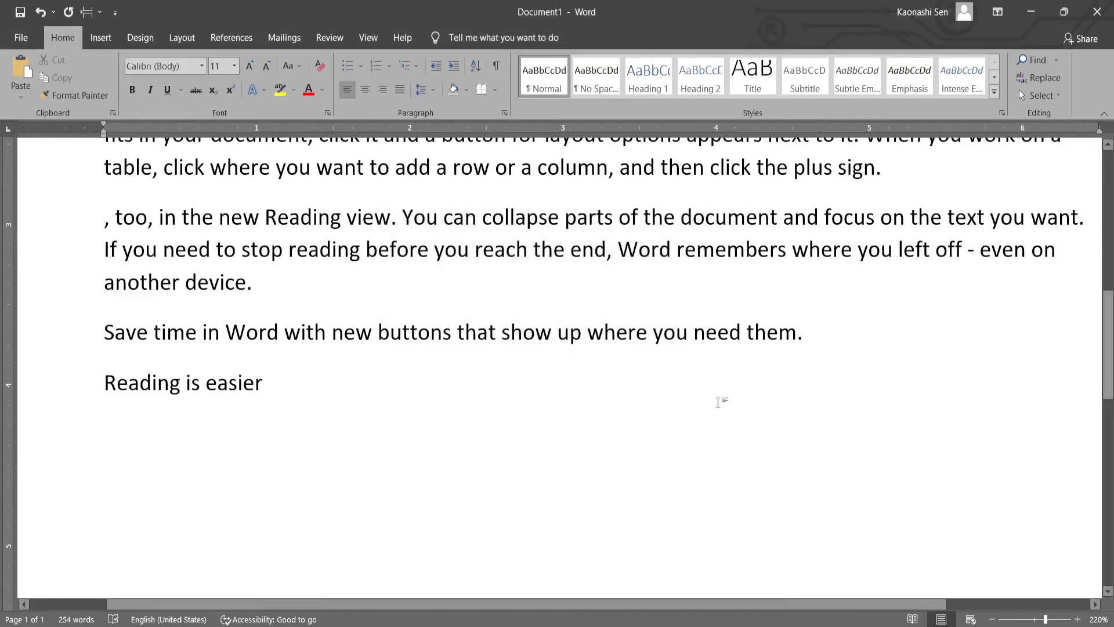
- View the document's print settings and preview twice, returning to the text each time without printing
scroll(718, 402, "up", 10)
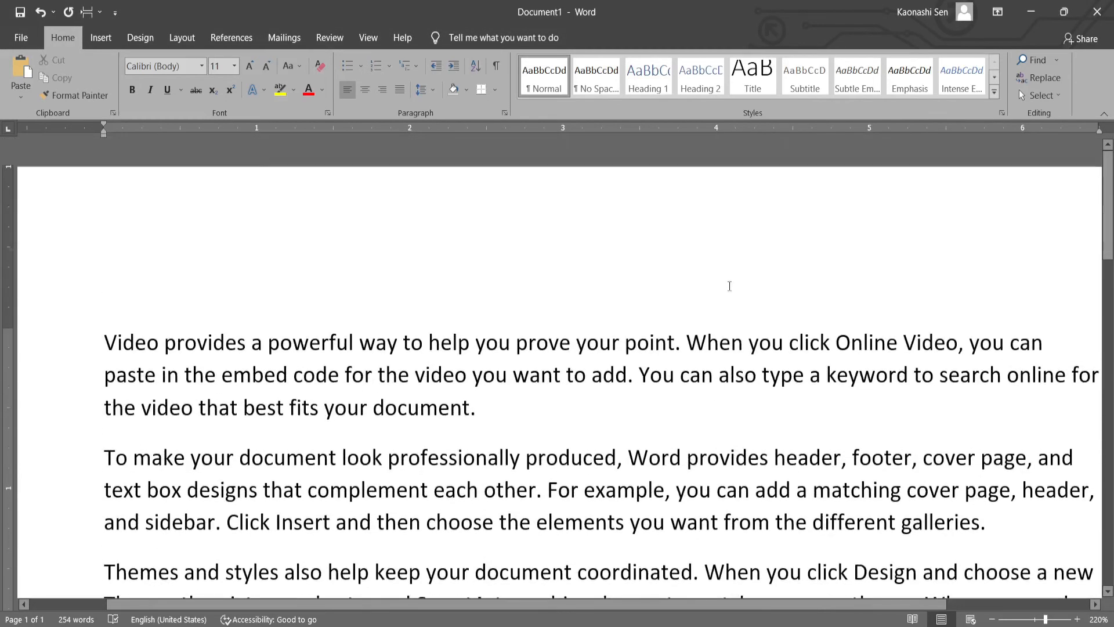
scroll(739, 293, "down", 10)
scroll(739, 294, "up", 10)
scroll(741, 304, "down", 8)
scroll(741, 305, "up", 2)
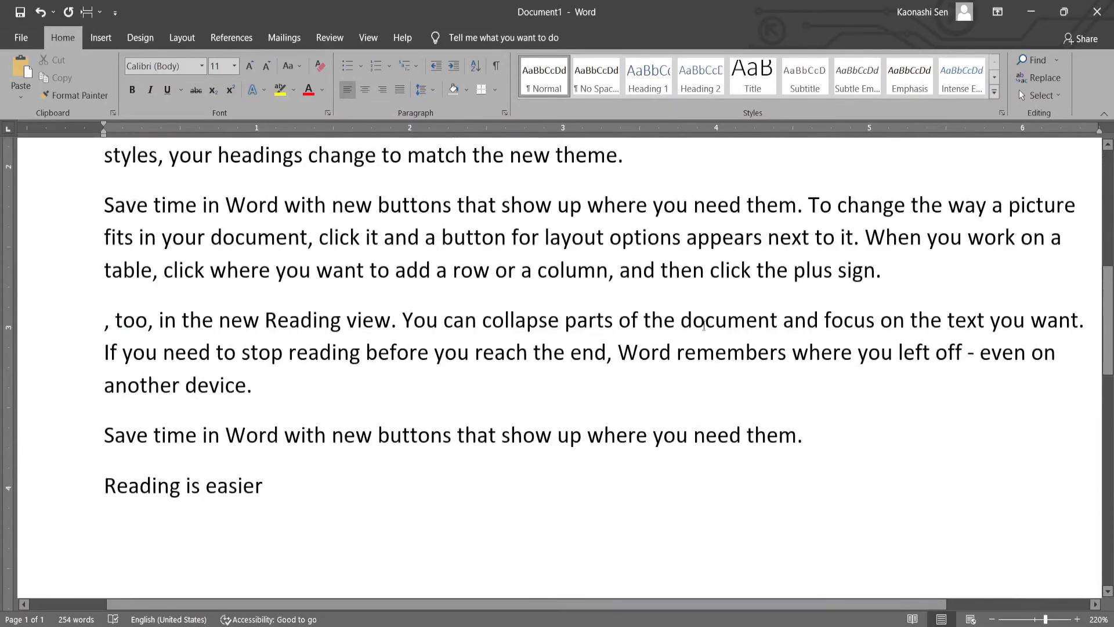
key("ctrl+p")
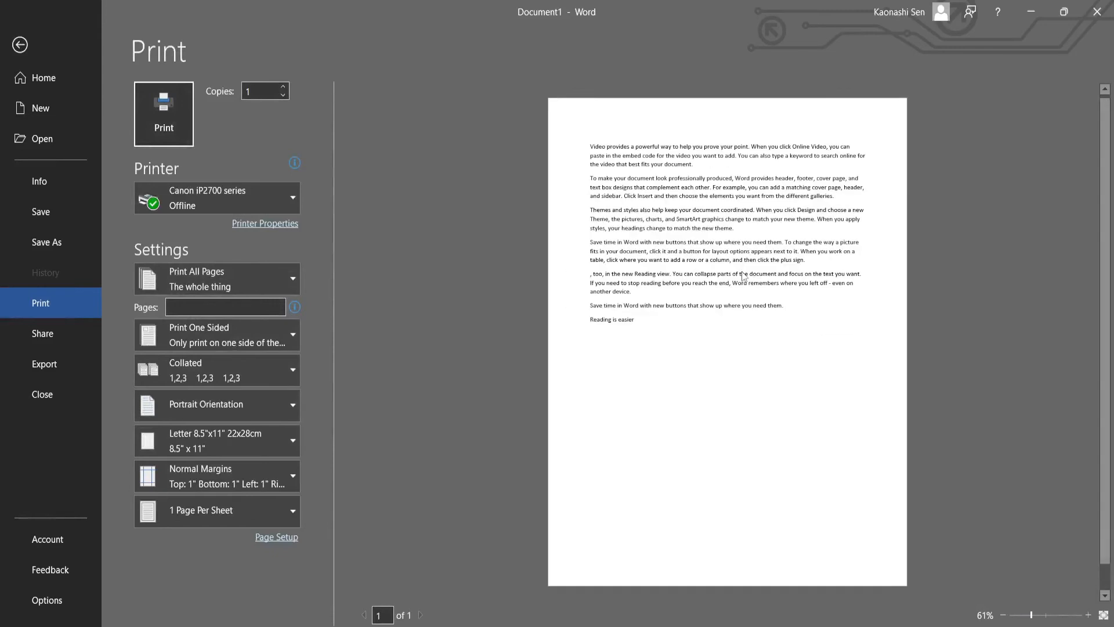
left_click(19, 45)
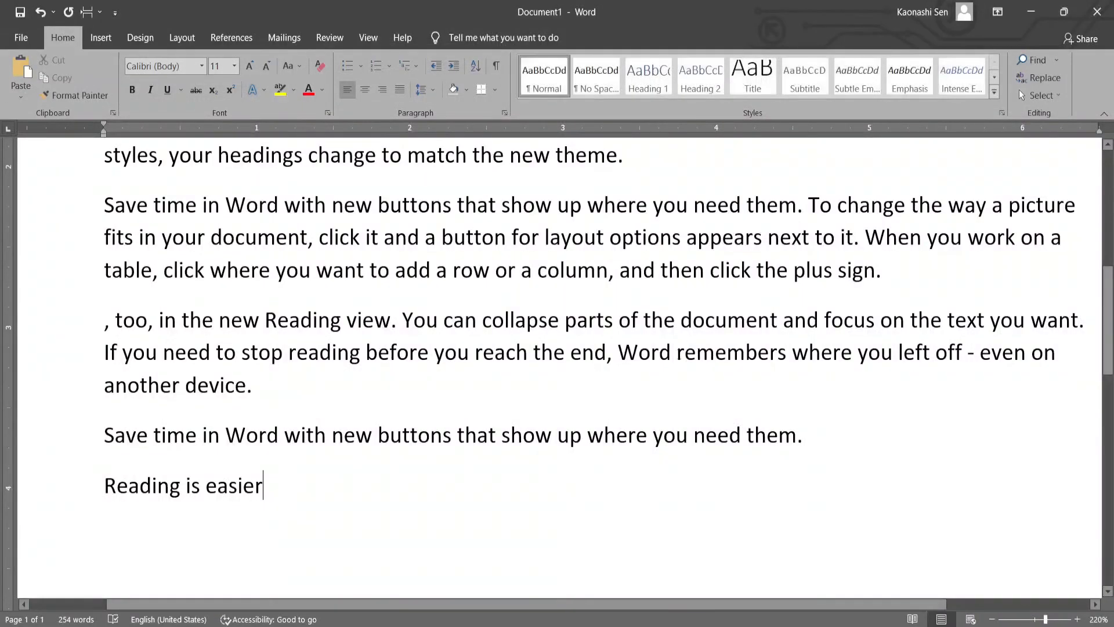
left_click(676, 352)
scroll(678, 353, "down", 5)
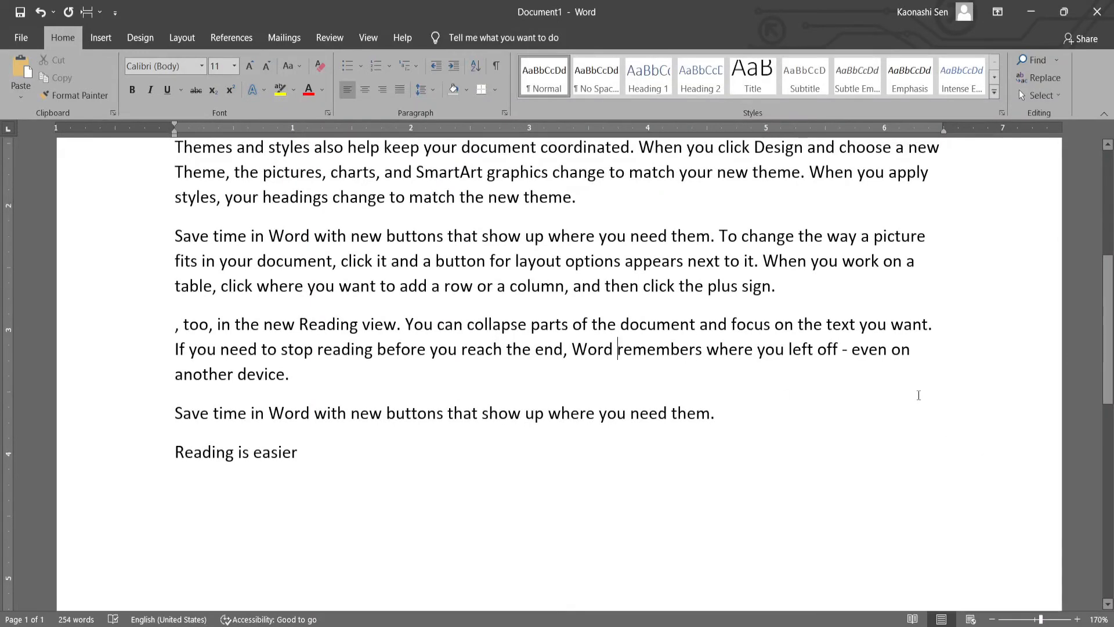
key("ctrl+p")
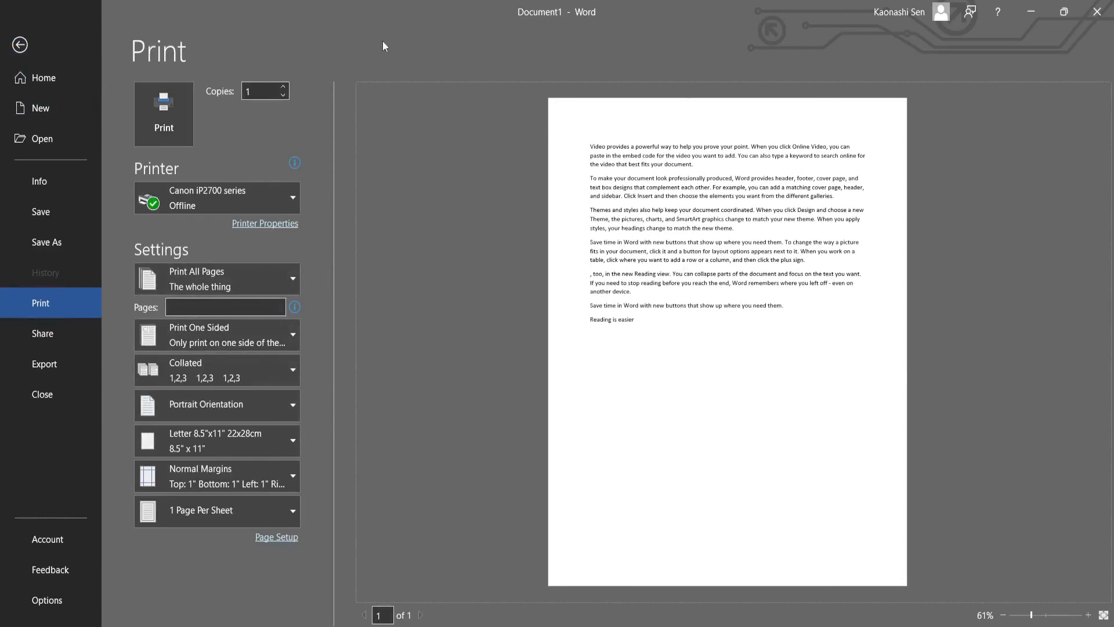
left_click(20, 44)
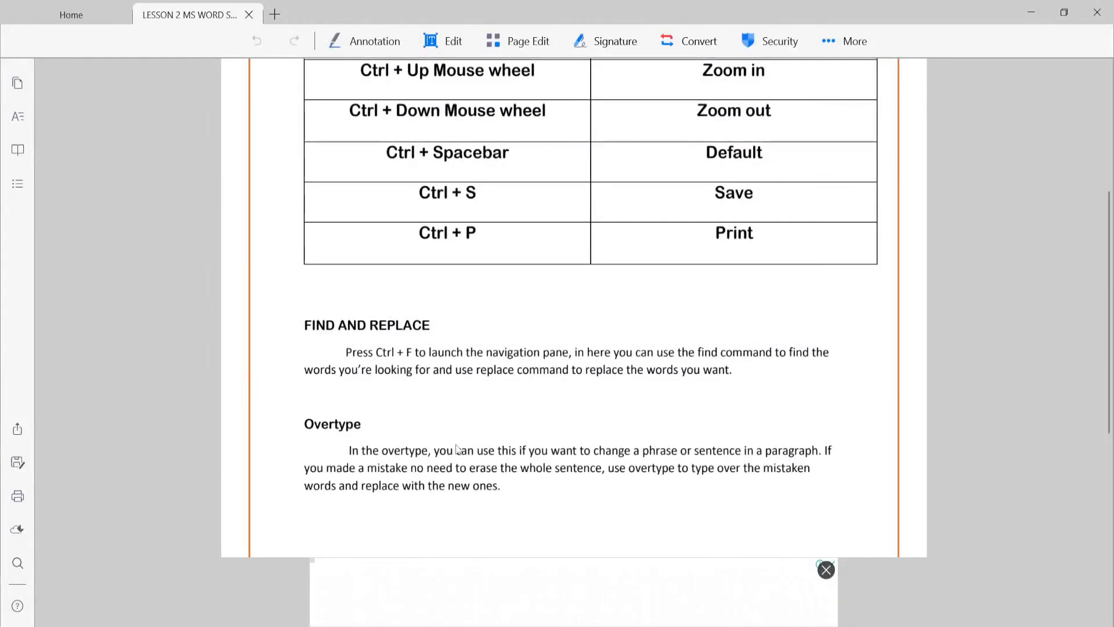
- Switch to the Lesson 2 PDF and review the Find and Replace section and its Ctrl + F instruction
scroll(559, 392, "down", 4)
scroll(331, 190, "up", 1)
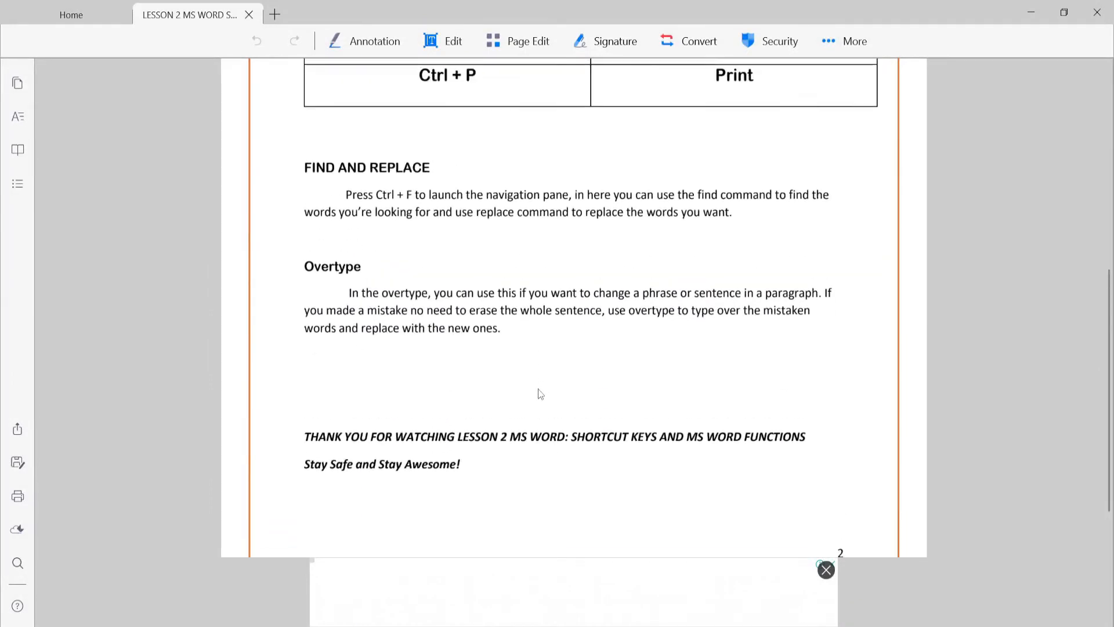
left_click_drag(307, 175, 451, 179)
left_click(455, 216)
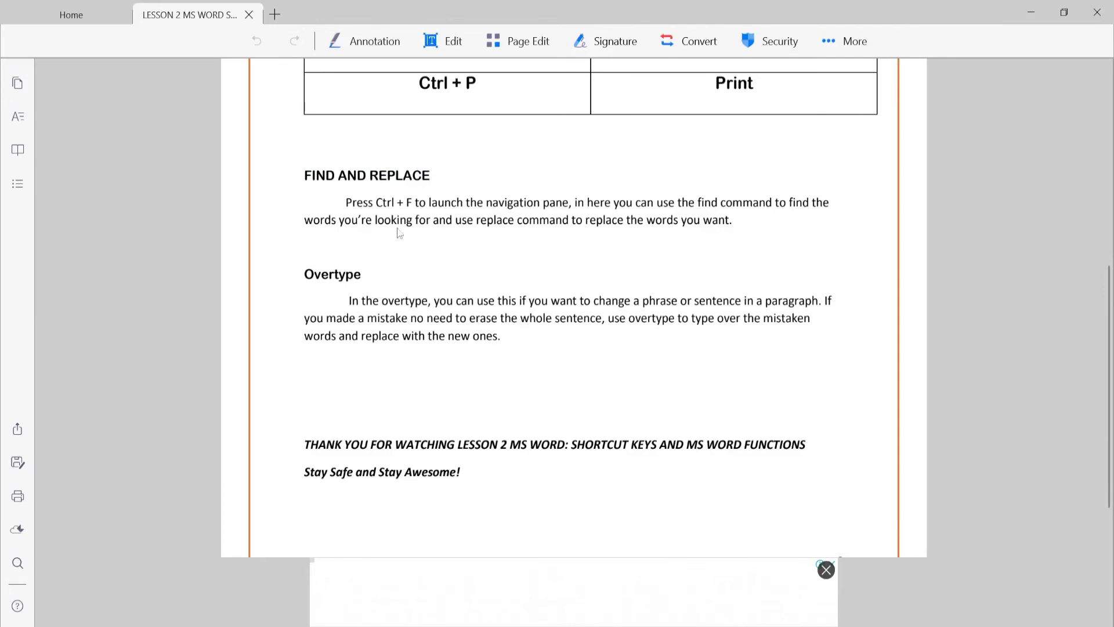
left_click_drag(376, 203, 420, 210)
left_click(539, 207)
left_click_drag(305, 175, 428, 178)
left_click(430, 202)
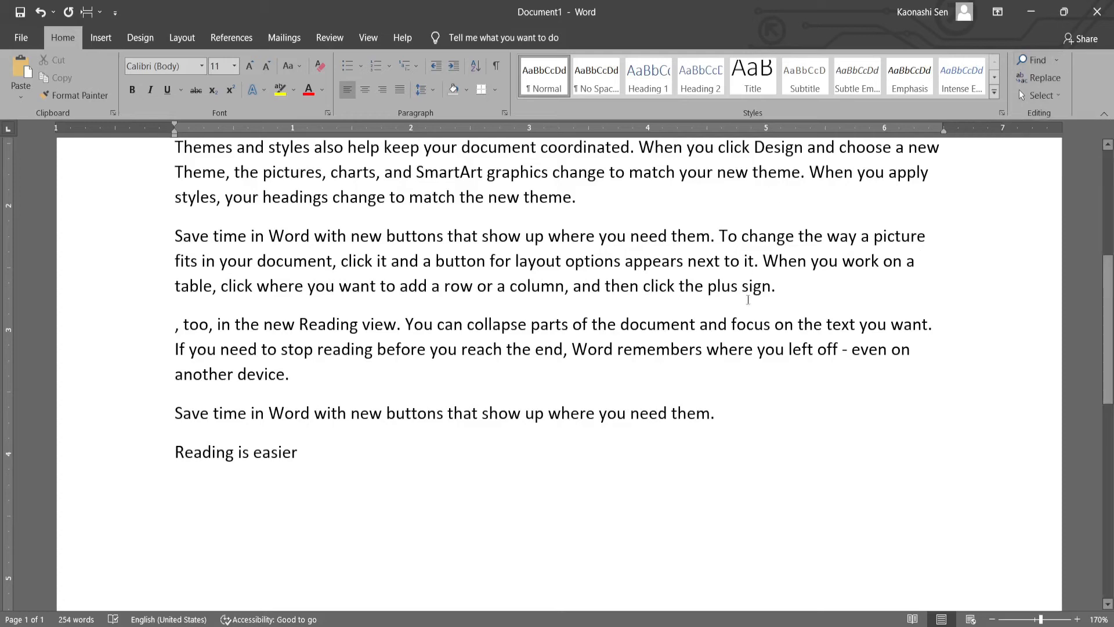
- Switch back to Word and search the document for "reading", examining the highlighted matches in the text
key("ctrl+f")
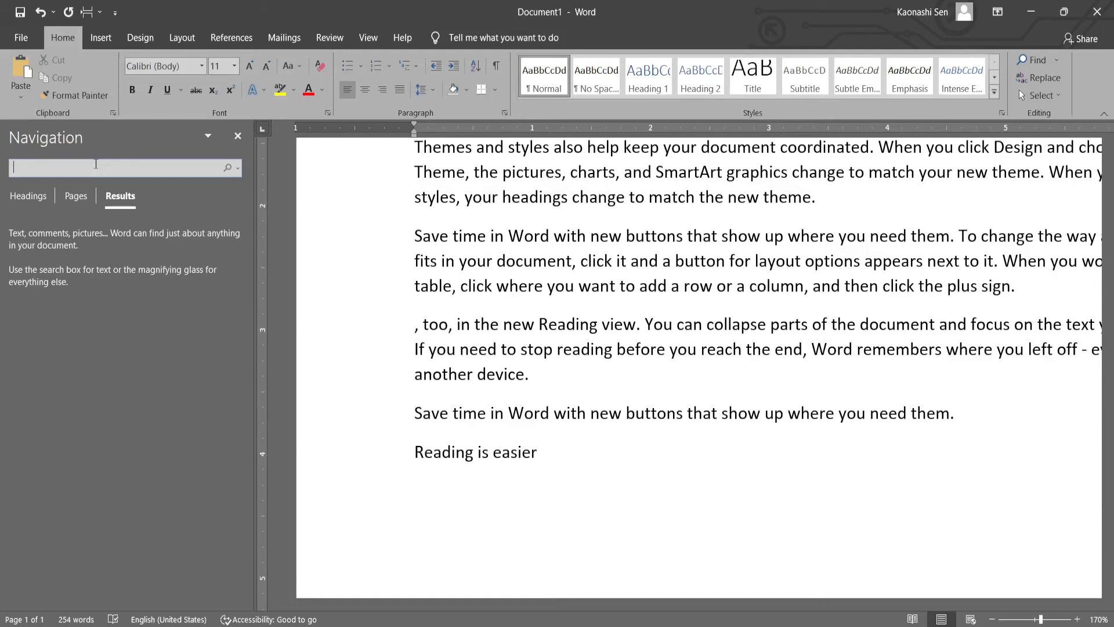
type("read")
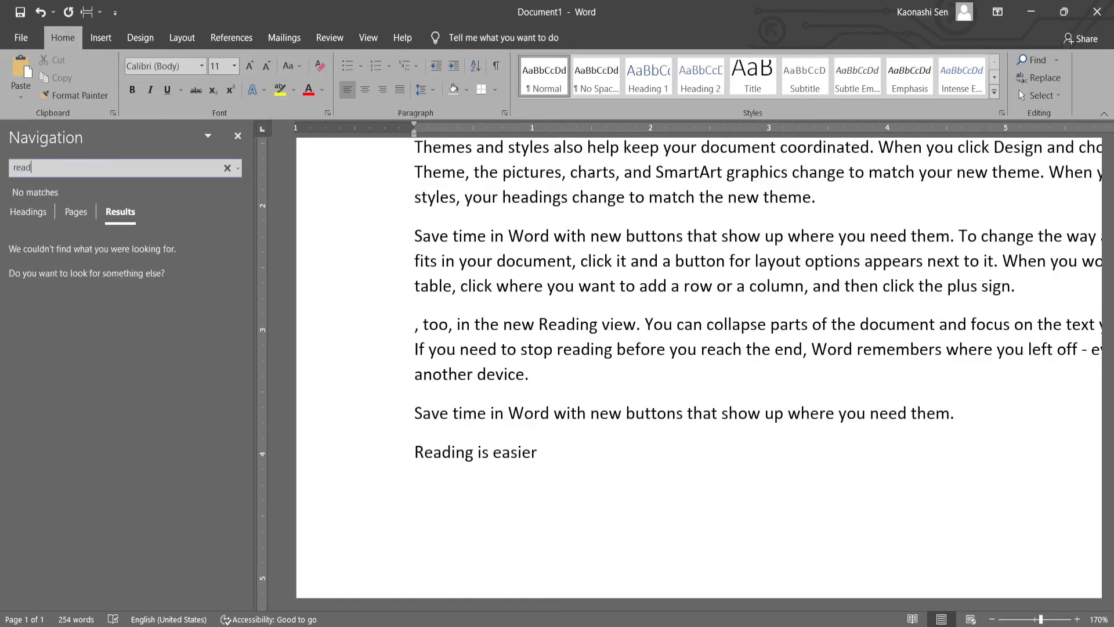
type("ing")
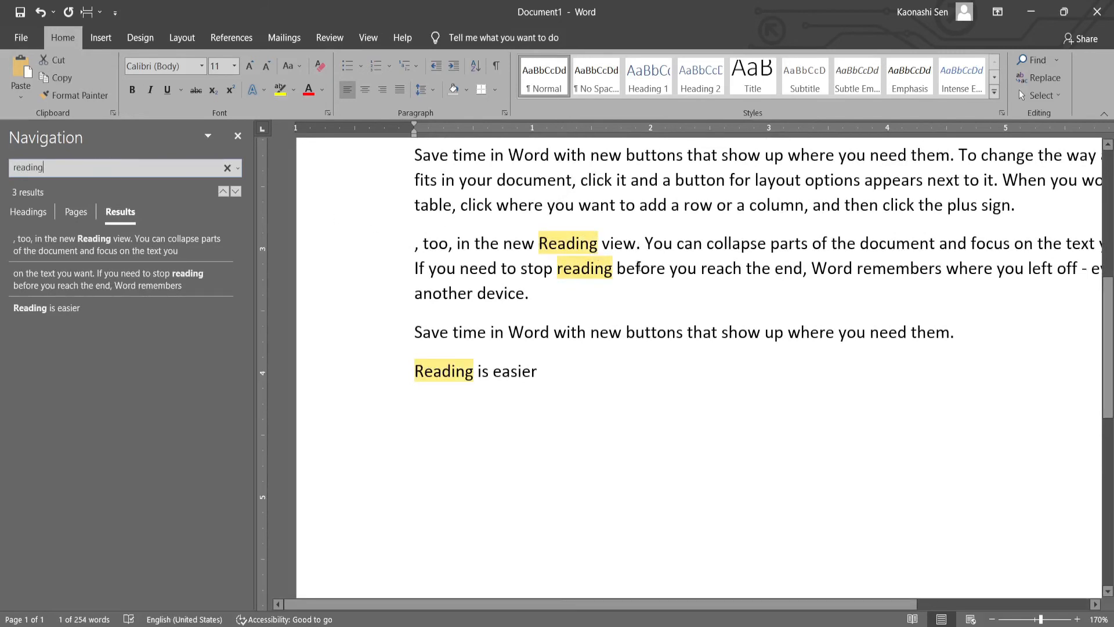
scroll(639, 266, "up", 5)
scroll(639, 266, "down", 4)
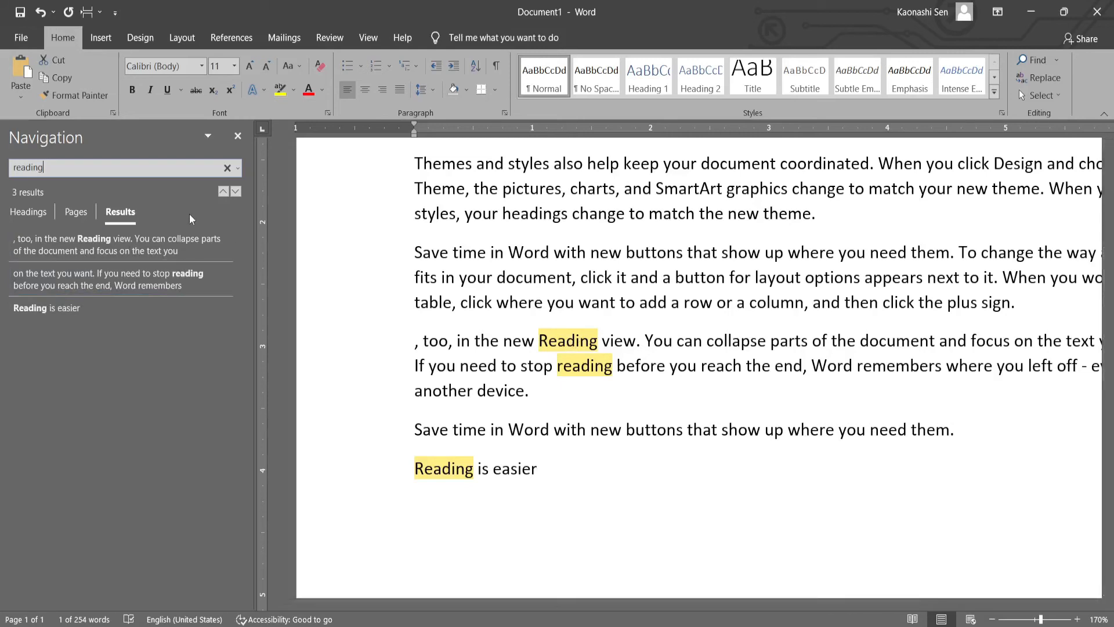
- Replace all occurrences of "reading" with "write" in the document and close Find and Replace
left_click(239, 169)
left_click(239, 169)
left_click(611, 415)
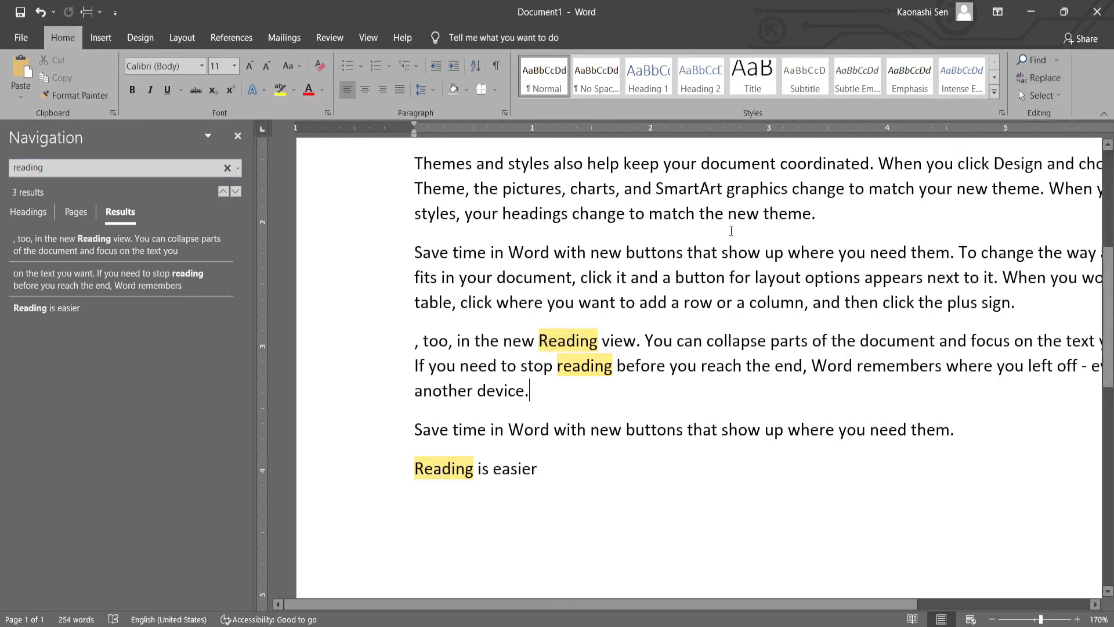
key("ctrl+h")
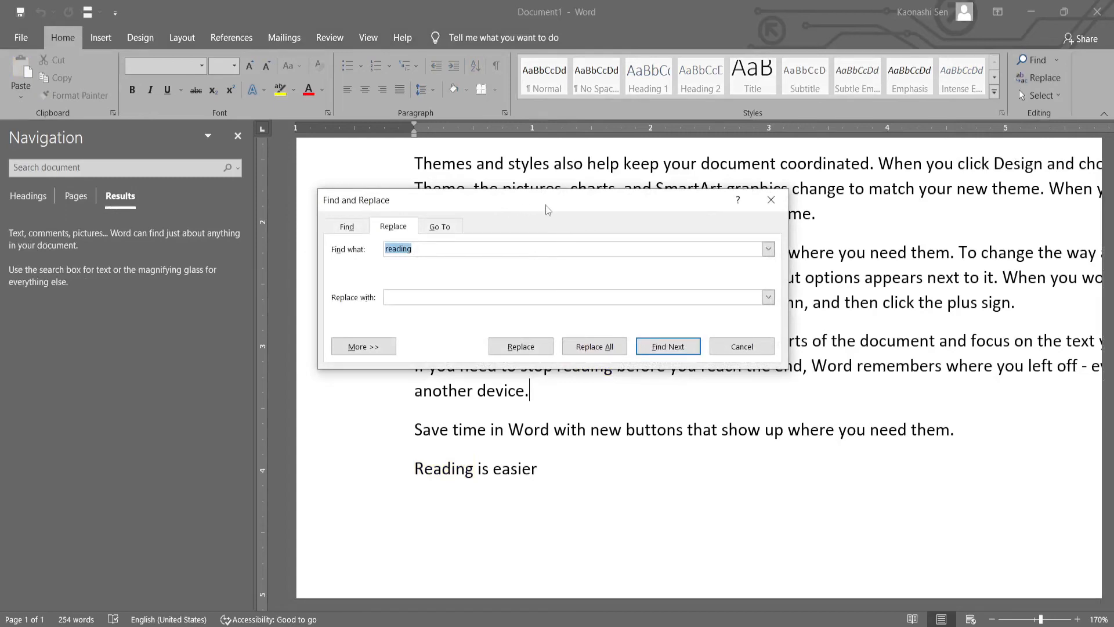
left_click(409, 294)
type("write")
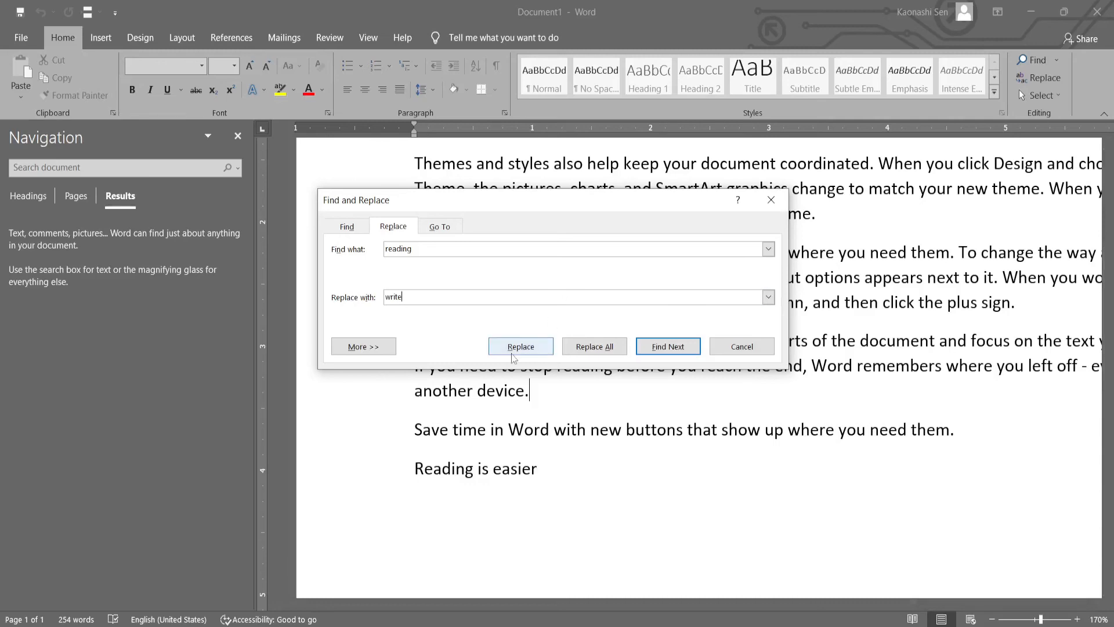
left_click(606, 351)
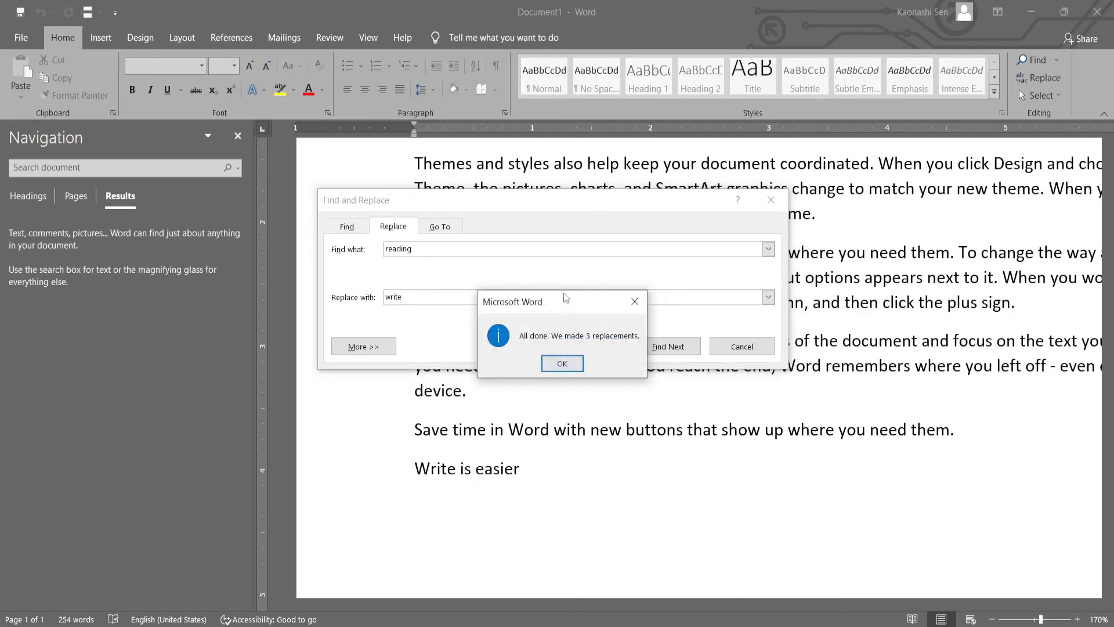
left_click_drag(567, 300, 551, 310)
left_click(547, 373)
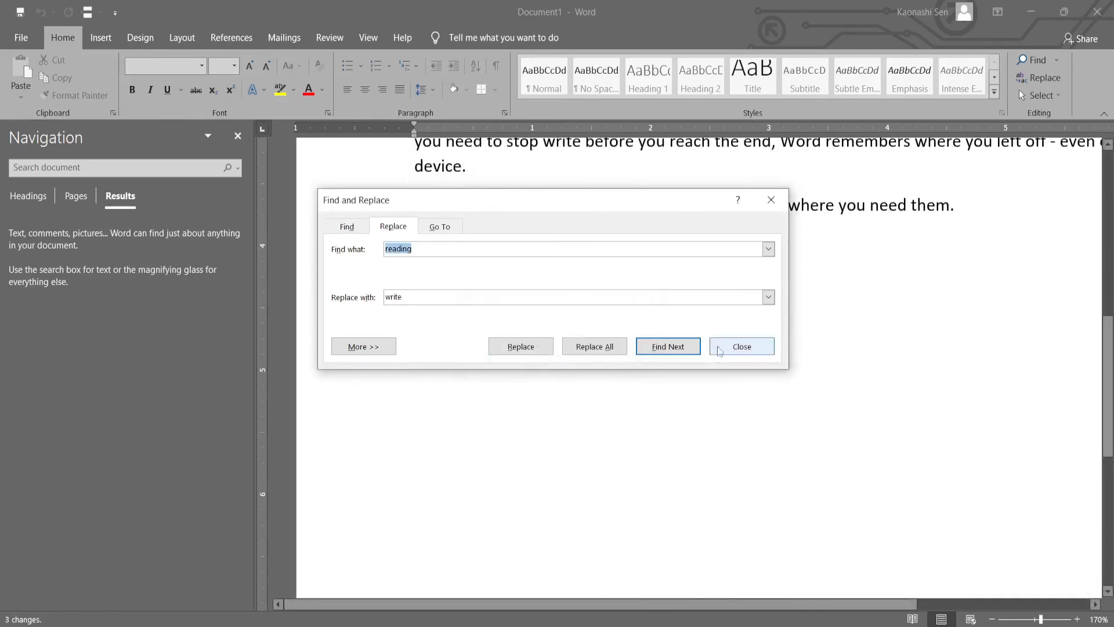
left_click(737, 347)
- Check the replacements by searching the document for "reading" and for "write", and close the search
scroll(737, 348, "up", 3)
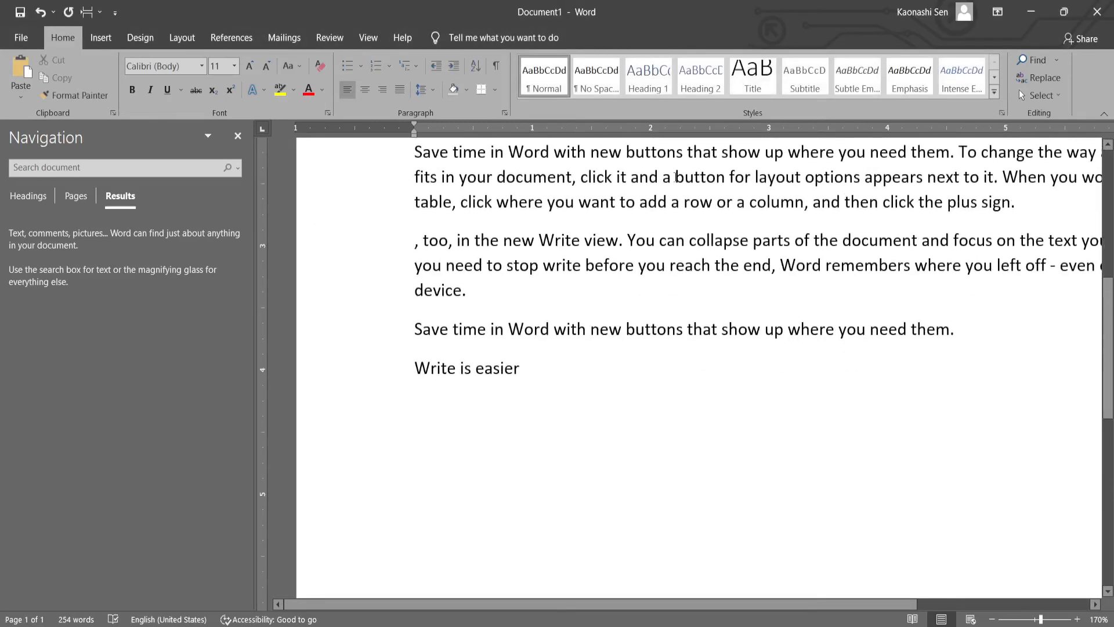
left_click(89, 173)
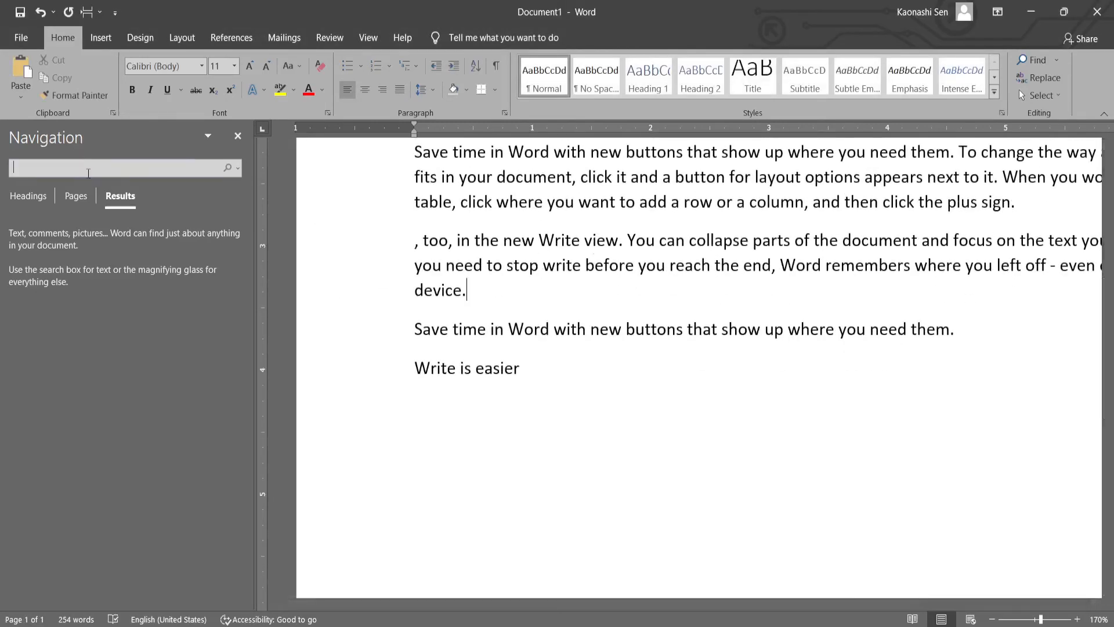
type("reading")
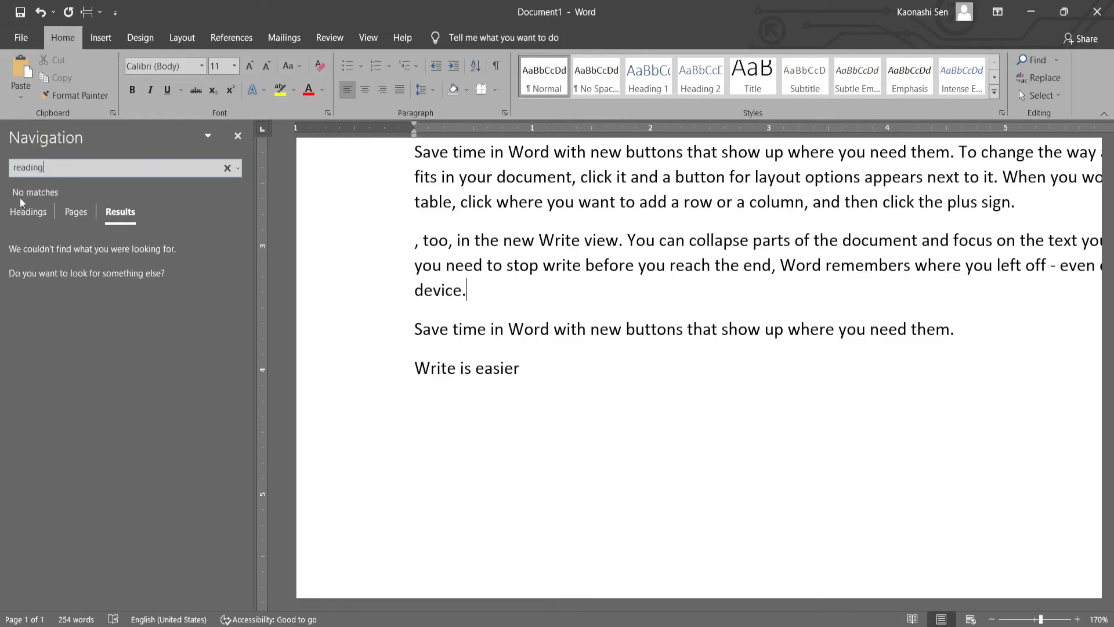
left_click(89, 166)
type("write")
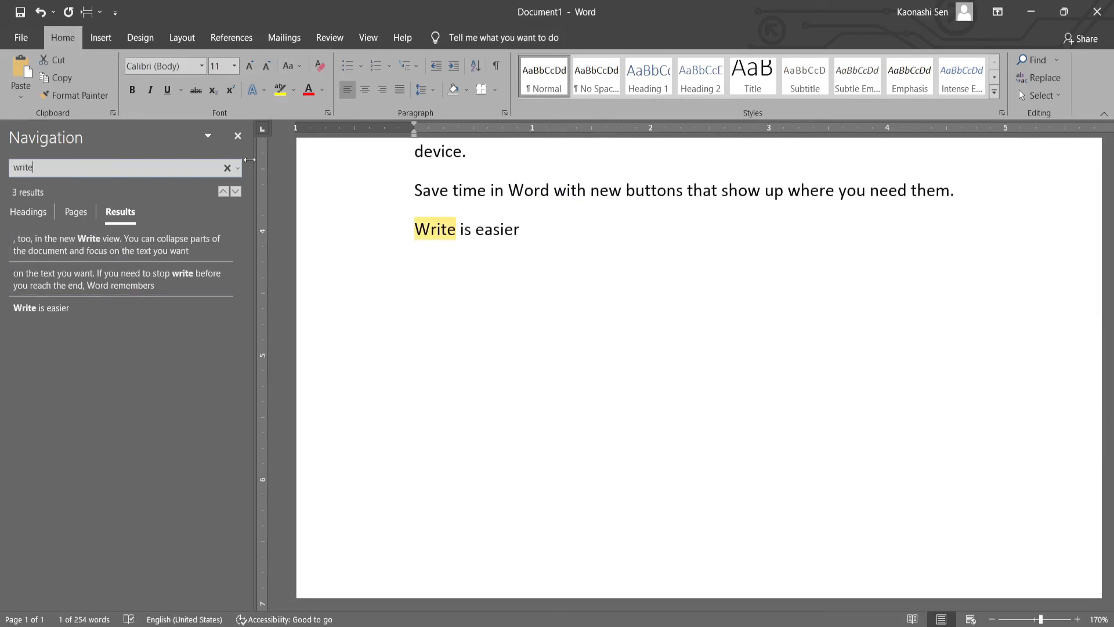
left_click(238, 137)
- Highlight the standalone "Save time in Word" sentence above the last line to examine its wording
scroll(523, 314, "up", 5)
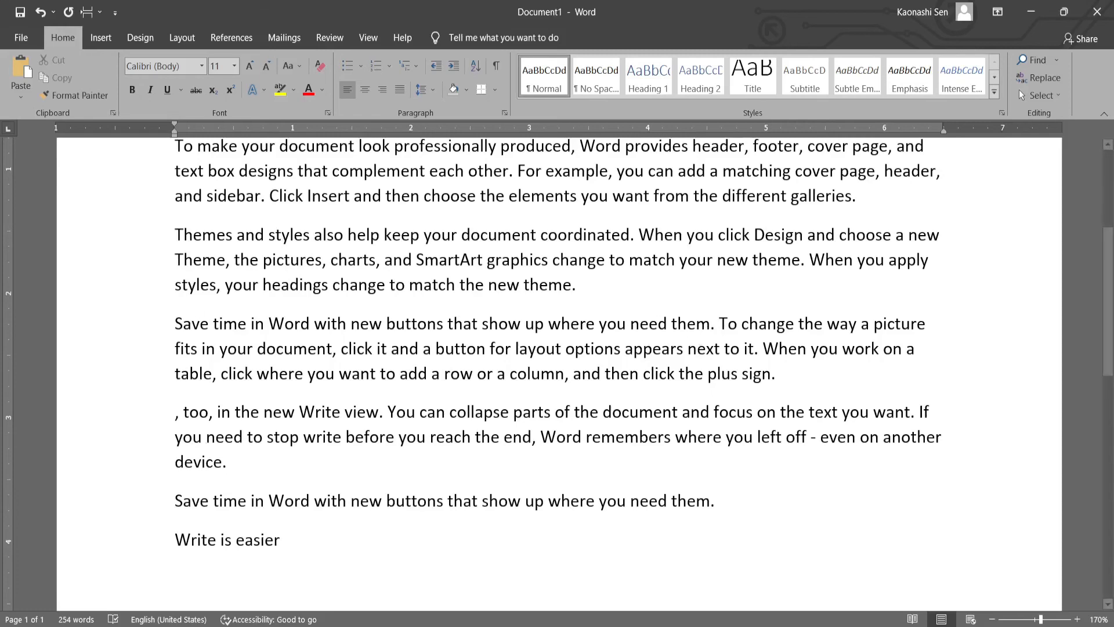
scroll(283, 517, "down", 3)
left_click(152, 318)
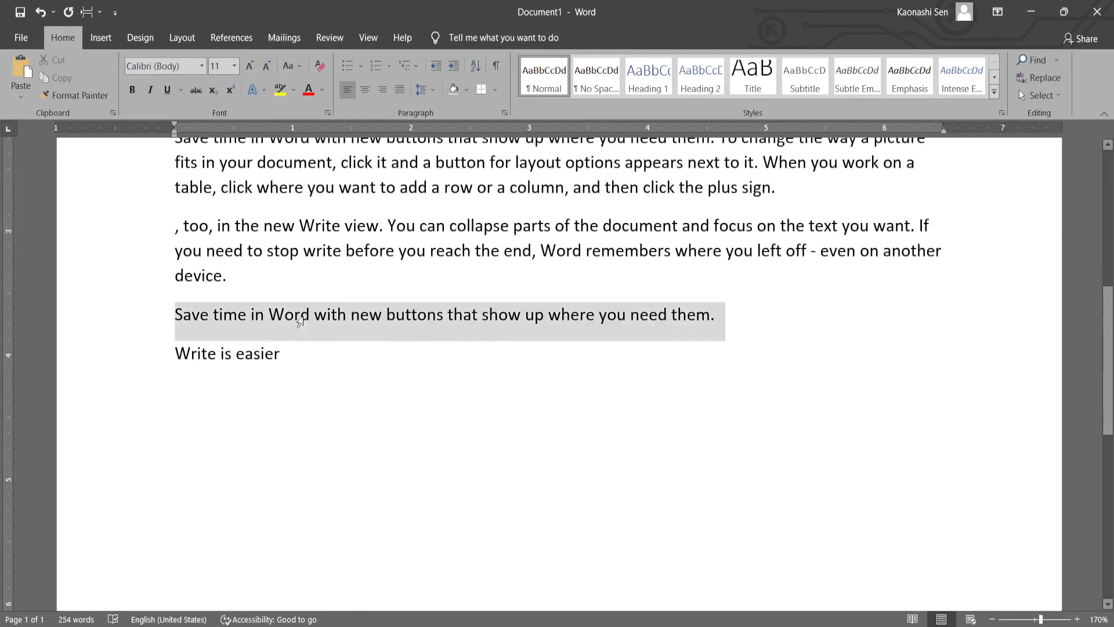
left_click(682, 321)
left_click_drag(169, 321, 566, 320)
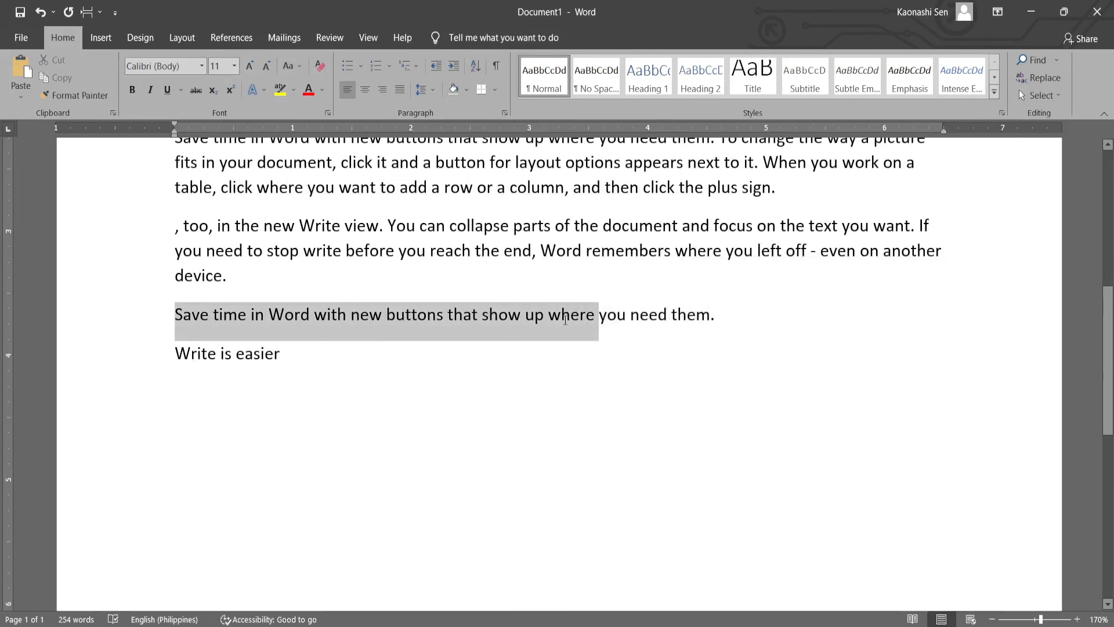
left_click(617, 321)
- Delete "them." at the end of the standalone "Save time in Word" sentence and retype it
left_click(743, 323)
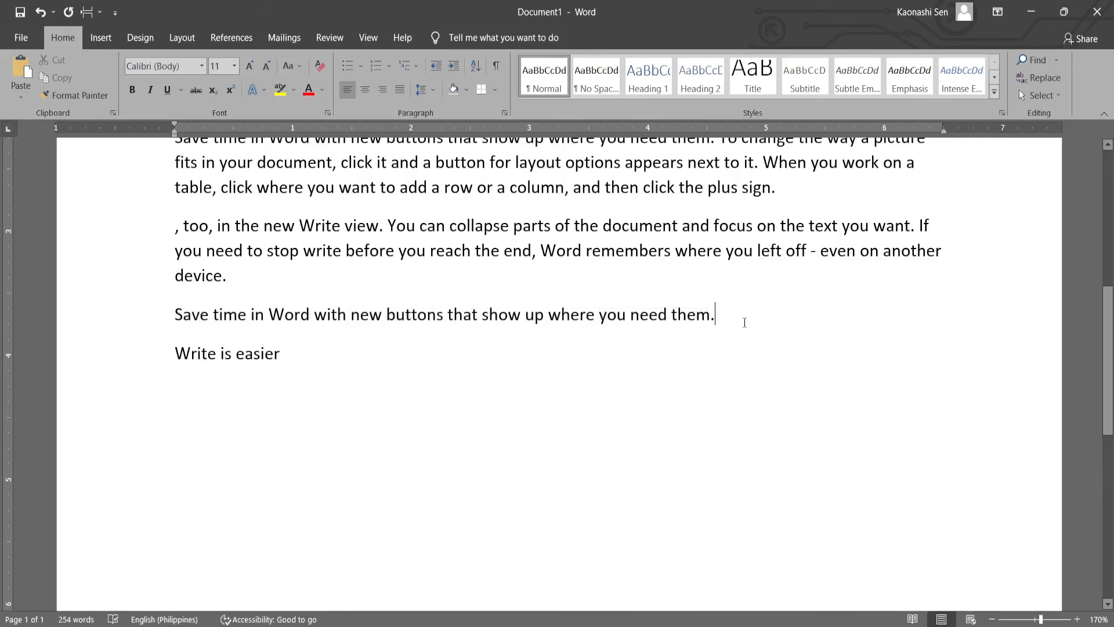
key("BackSpace")
key("BackSpace")
key("BackSpace")
key("BackSpace")
key("BackSpace")
type("them")
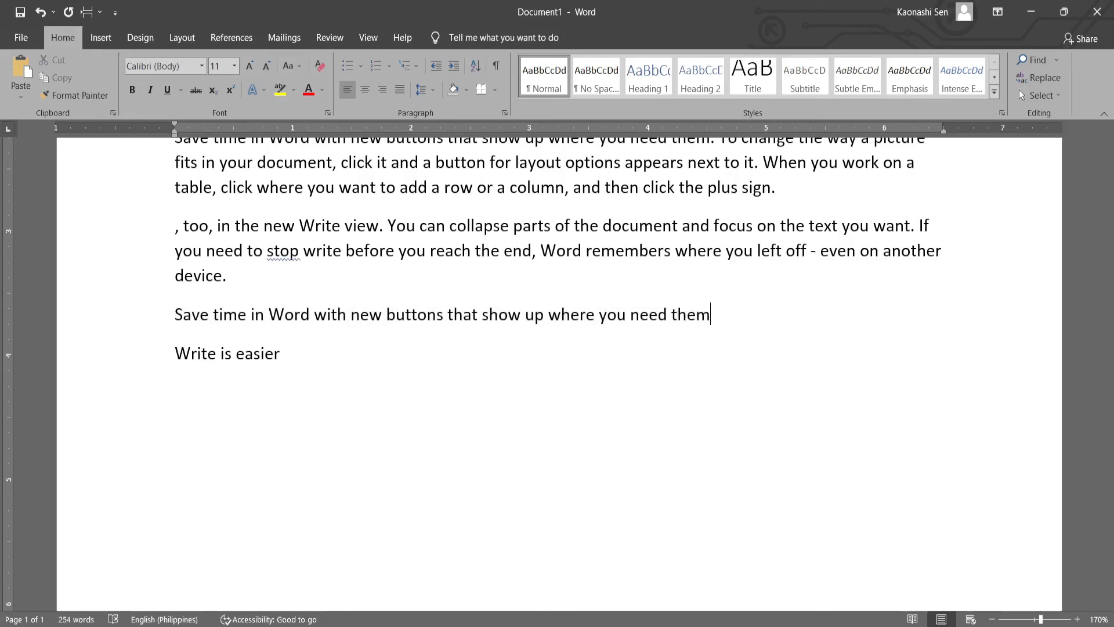
type(".")
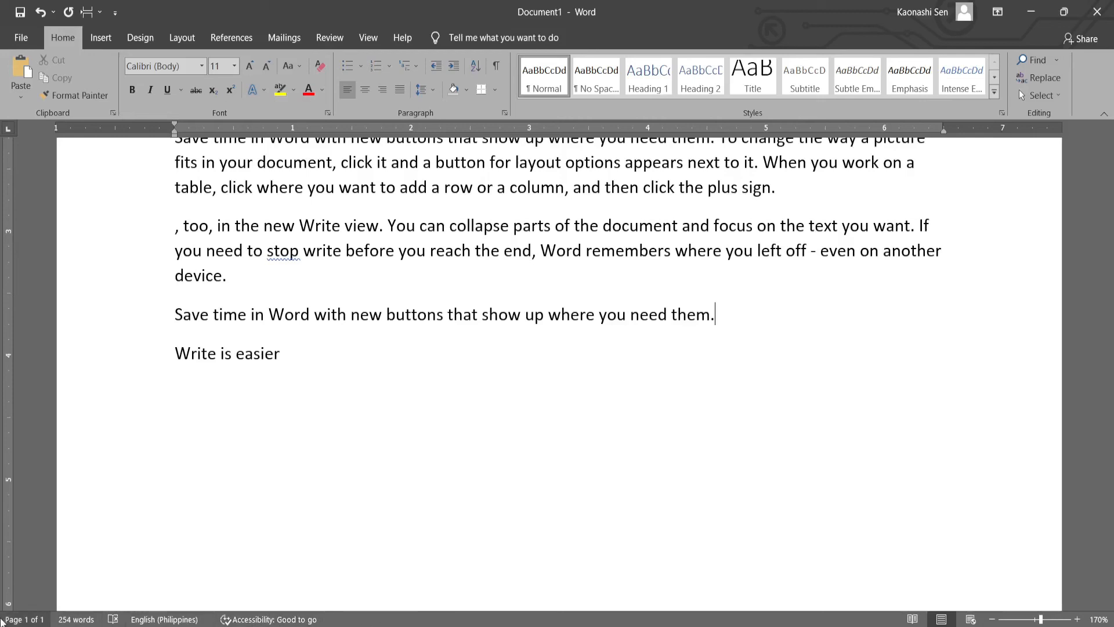
- Add the Overtype indicator to the status bar and switch the typing mode from Insert to Overtype
right_click(335, 620)
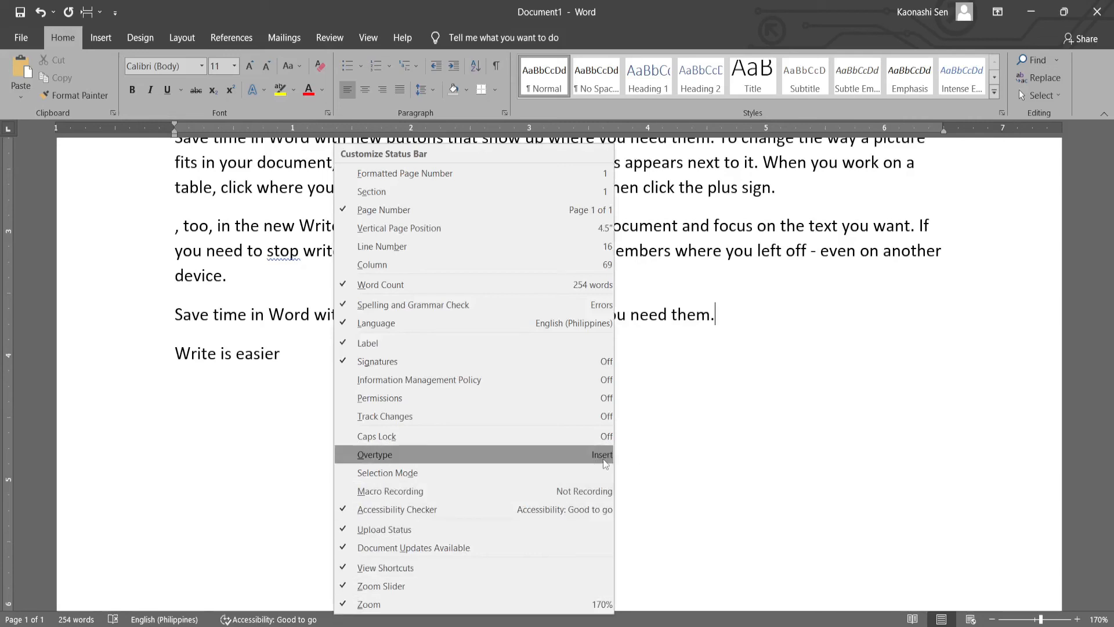
left_click(388, 454)
key("Escape")
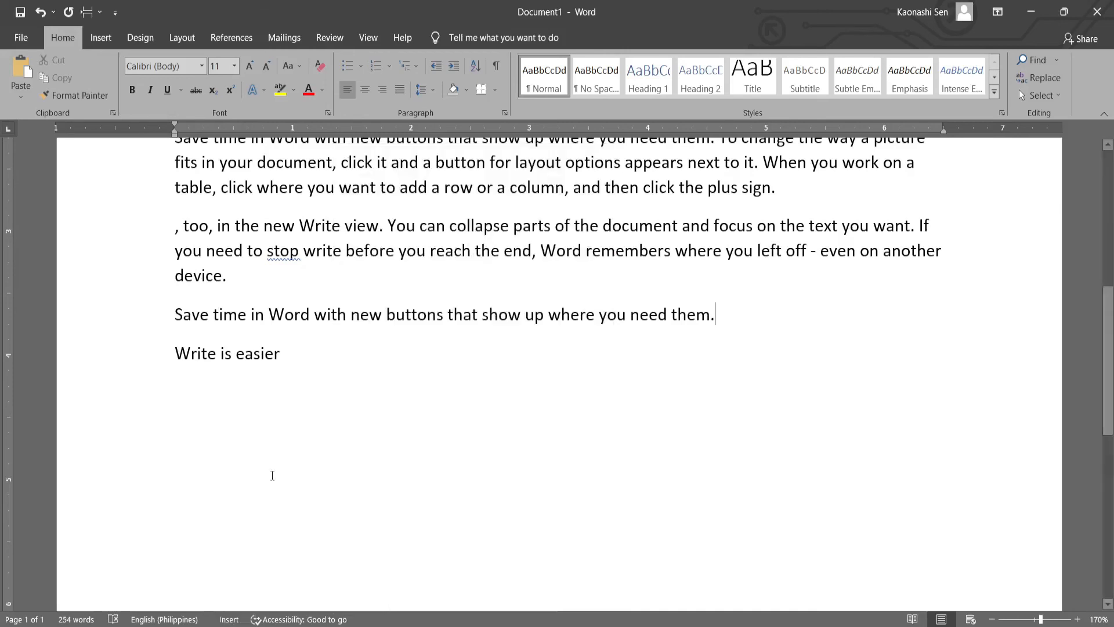
left_click(229, 619)
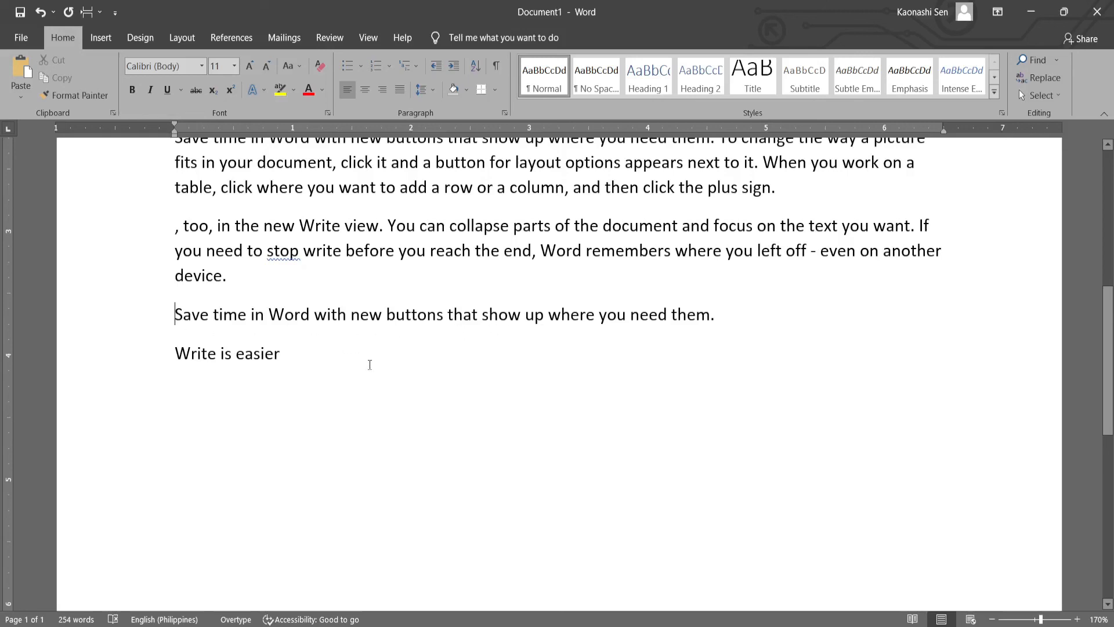
- Overtype the start of the standalone "Save time in Word" sentence with "Happy Day to everyone"
type("Ha")
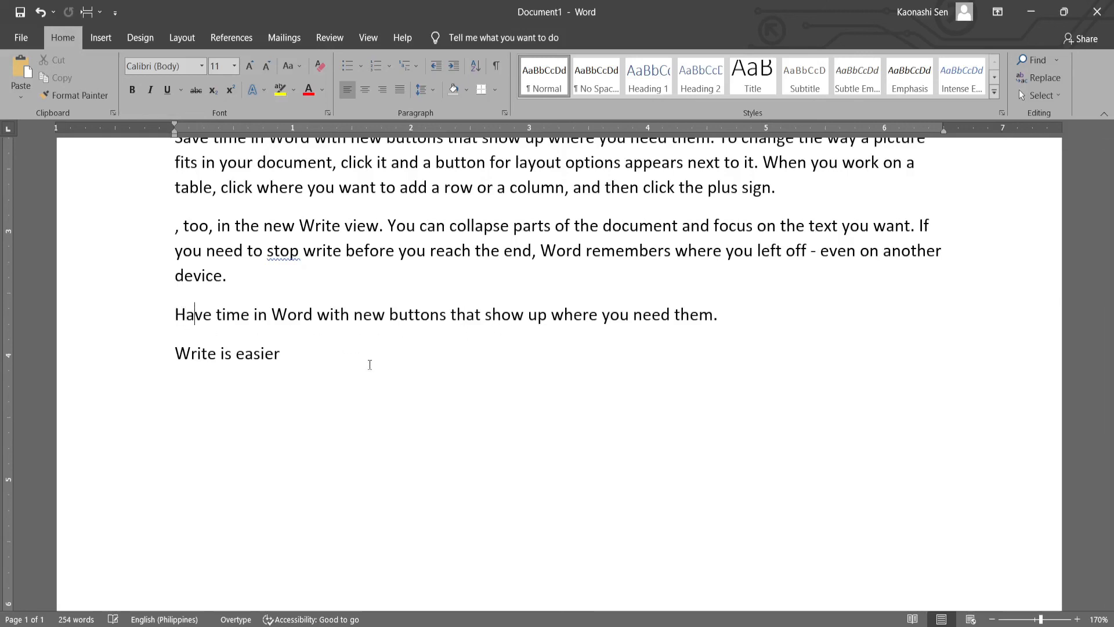
type("ppy")
key("Delete")
type("Day to eve")
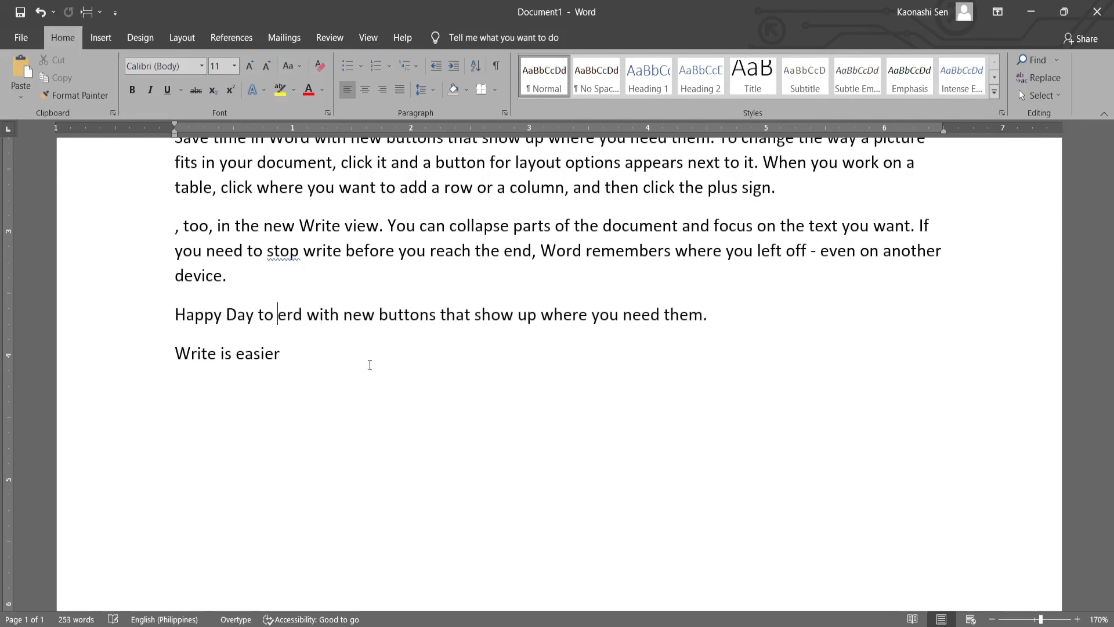
type("ryone")
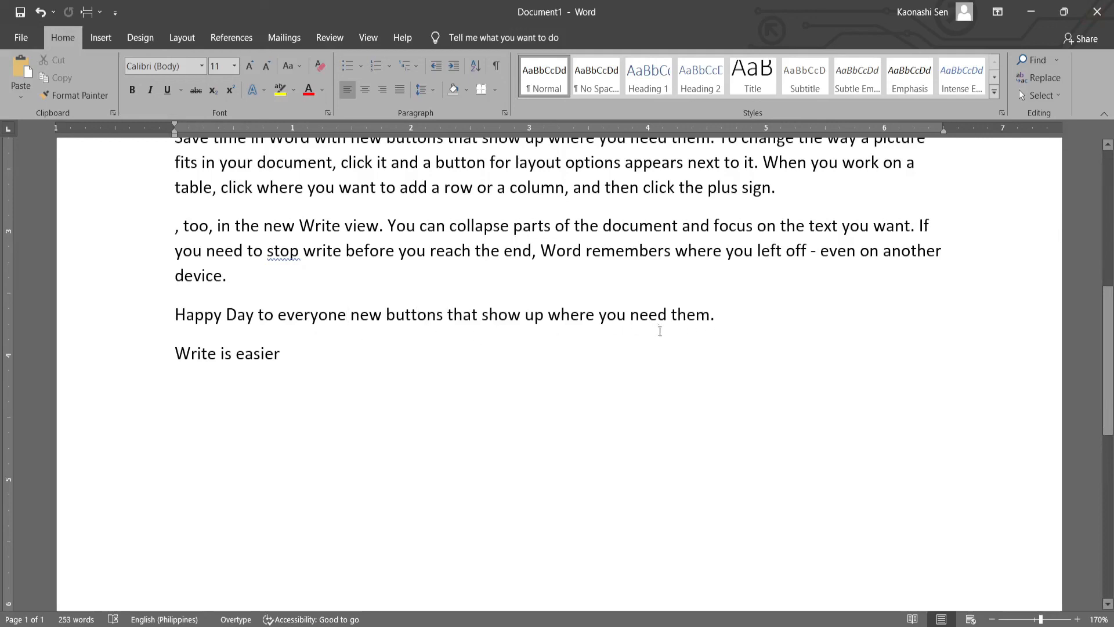
- Undo the overtyped "Happy Day to everyone" and the retyped "them." in the standalone "Save time in Word" sentence
key("ctrl+z")
key("ctrl+z")
key("ctrl+z")
key("ctrl+z")
key("ctrl+z")
key("ctrl+z")
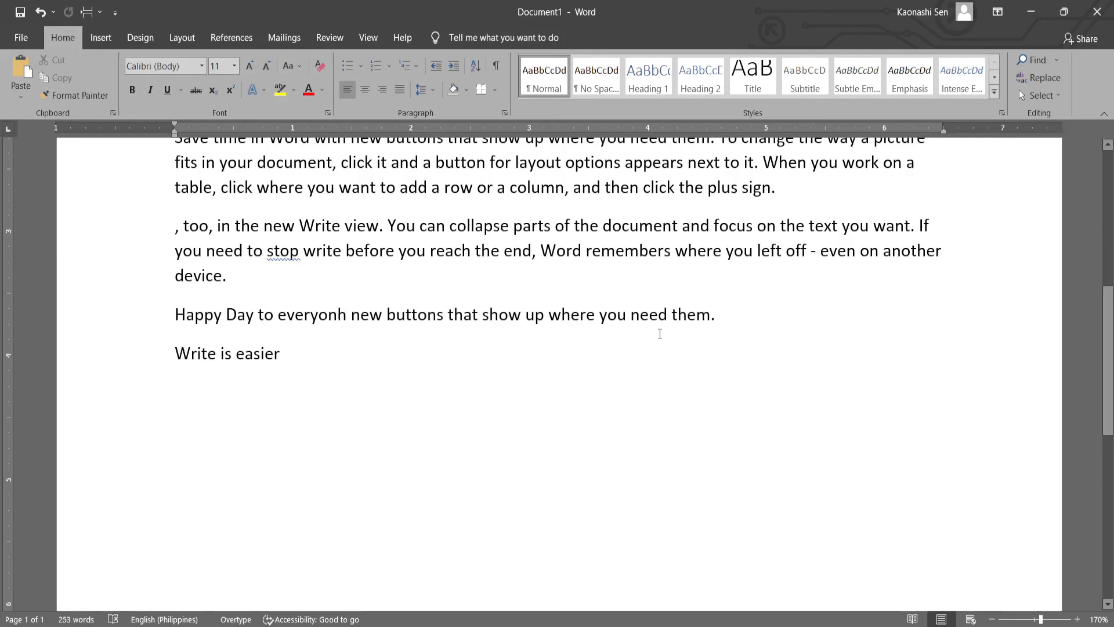
key("ctrl+z")
key("ctrl+z")
key("ctrl+z")
key("ctrl+z")
key("ctrl+z")
key("ctrl+z")
key("ctrl+z")
key("ctrl+z")
key("ctrl+z")
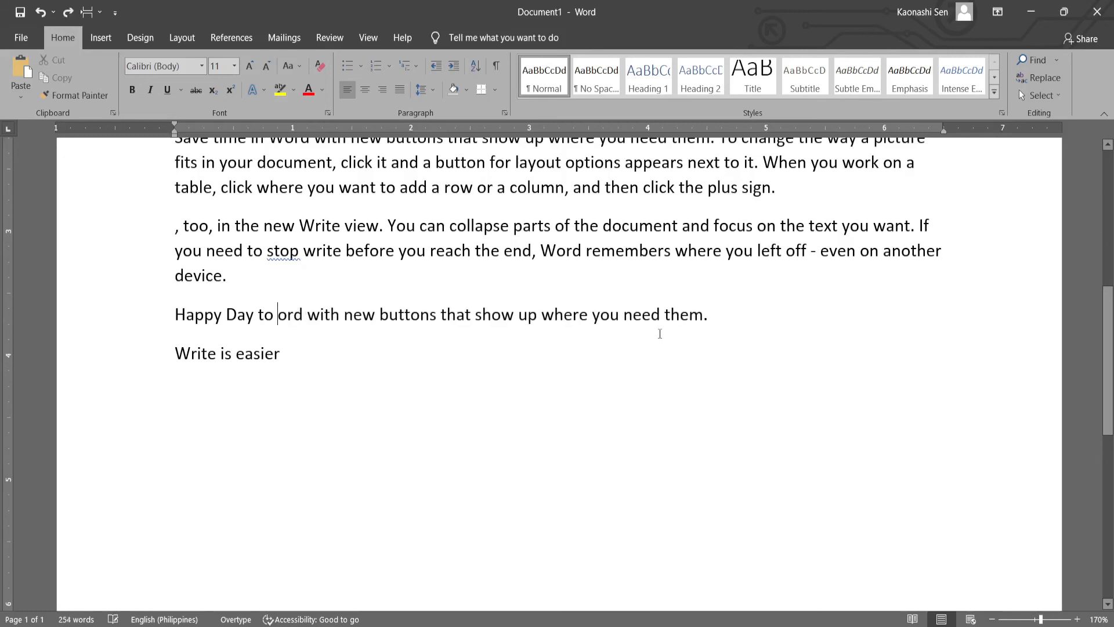
key("ctrl+z")
key("ctrl+z")
key("ctrl+z")
key("ctrl+z")
key("ctrl+z")
key("ctrl+z")
key("ctrl+z")
key("ctrl+z")
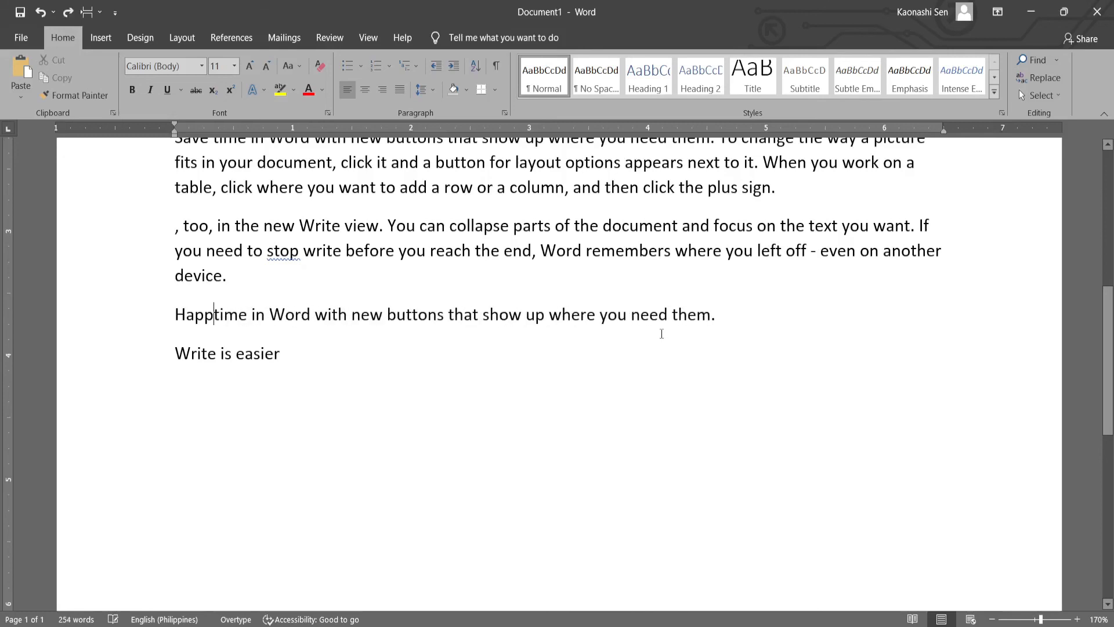
key("End")
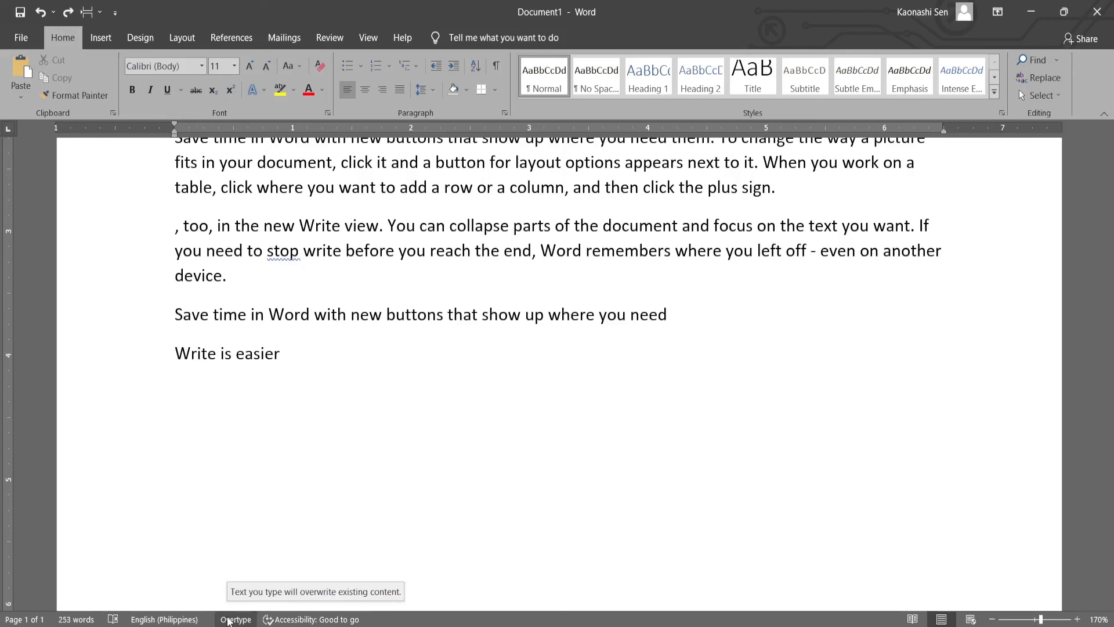
- Place the insertion point in the blank area below "Write is easier" and toggle the typing mode between Overtype and Insert, ending on Insert
left_click(262, 462)
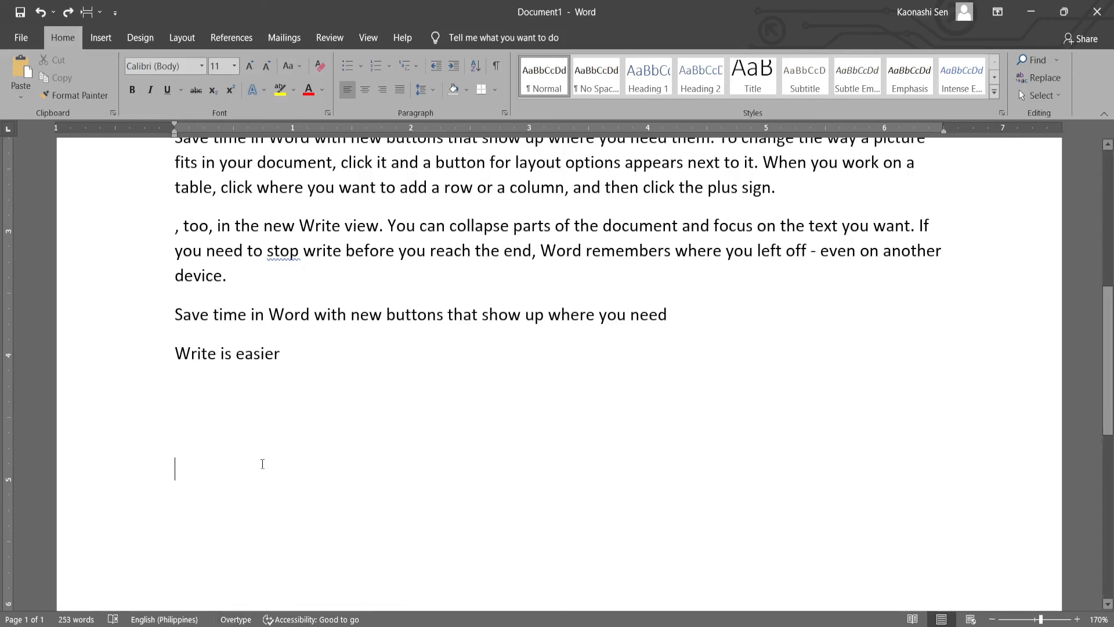
left_click(235, 620)
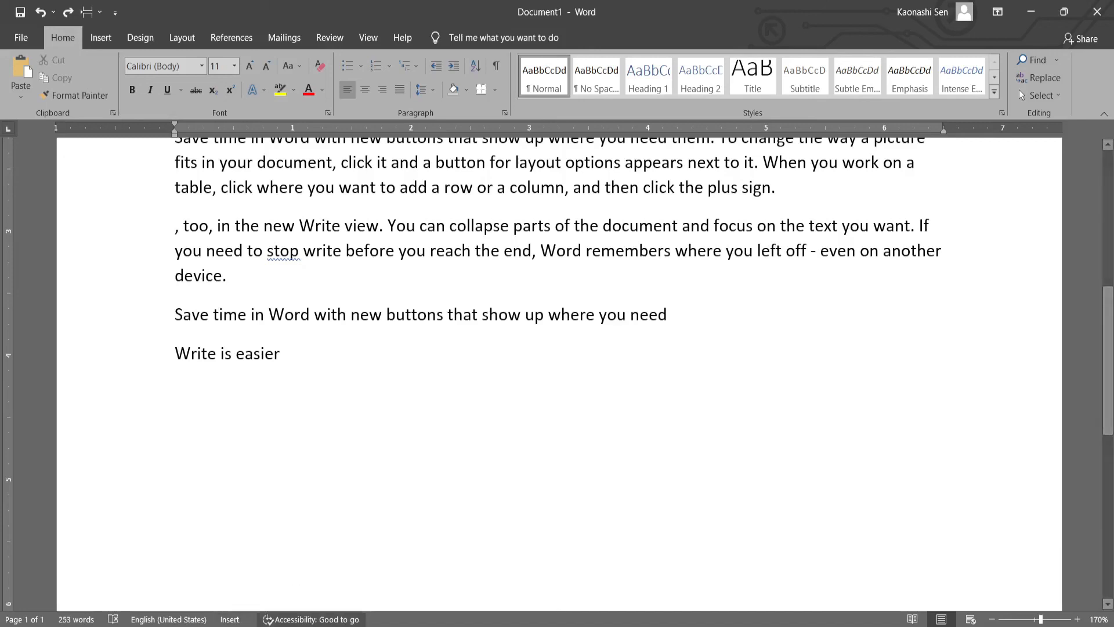
left_click(235, 620)
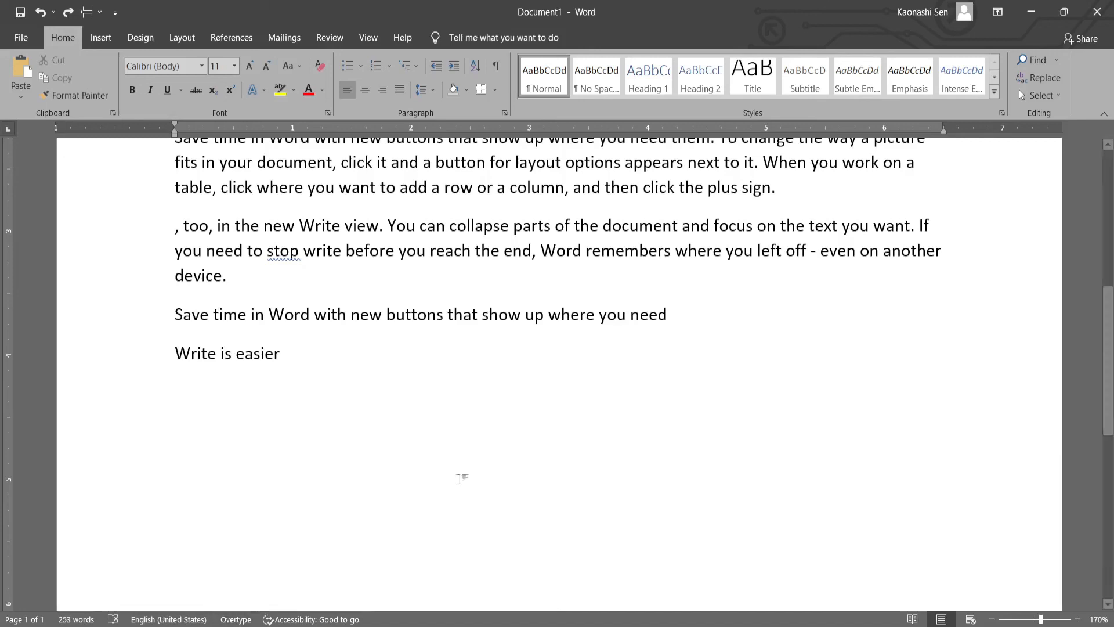
left_click(235, 619)
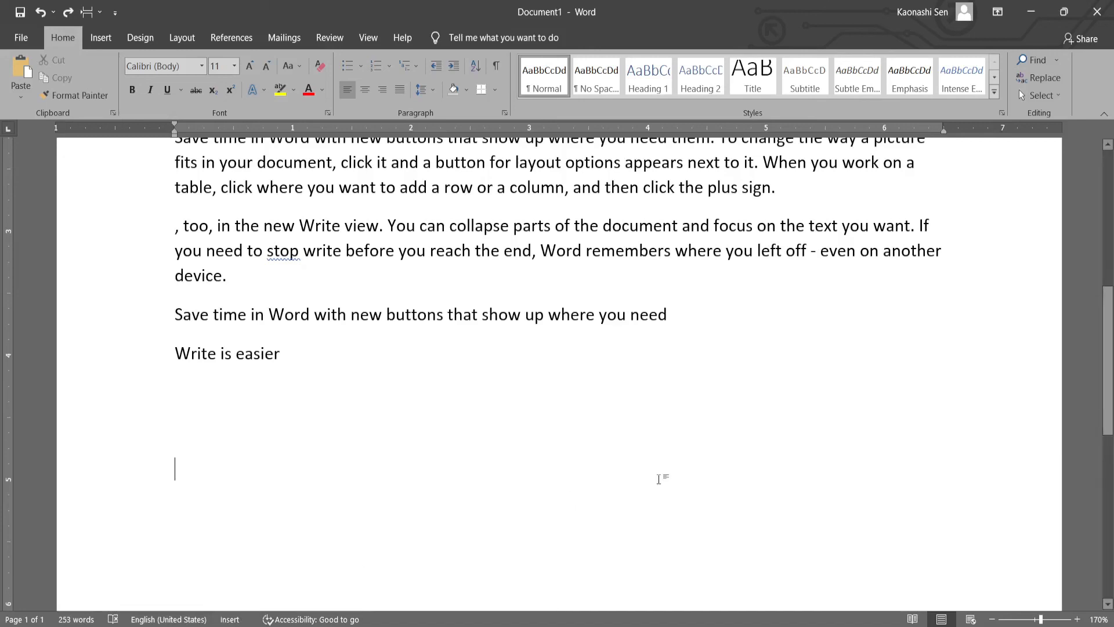
scroll(659, 478, "up", 5)
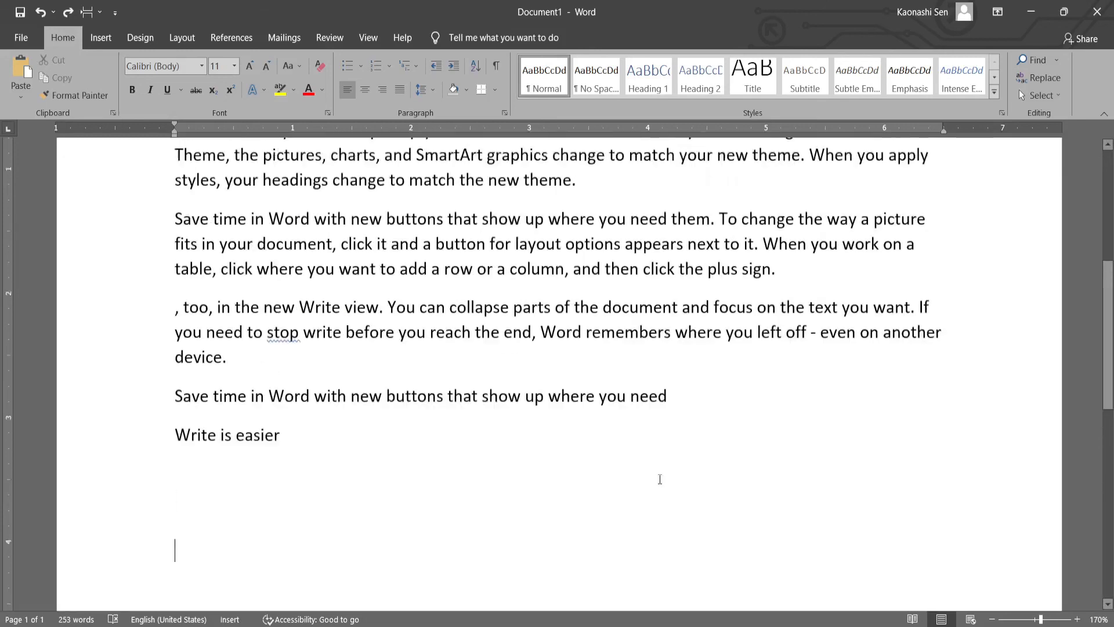
scroll(659, 479, "down", 8)
scroll(659, 479, "up", 8)
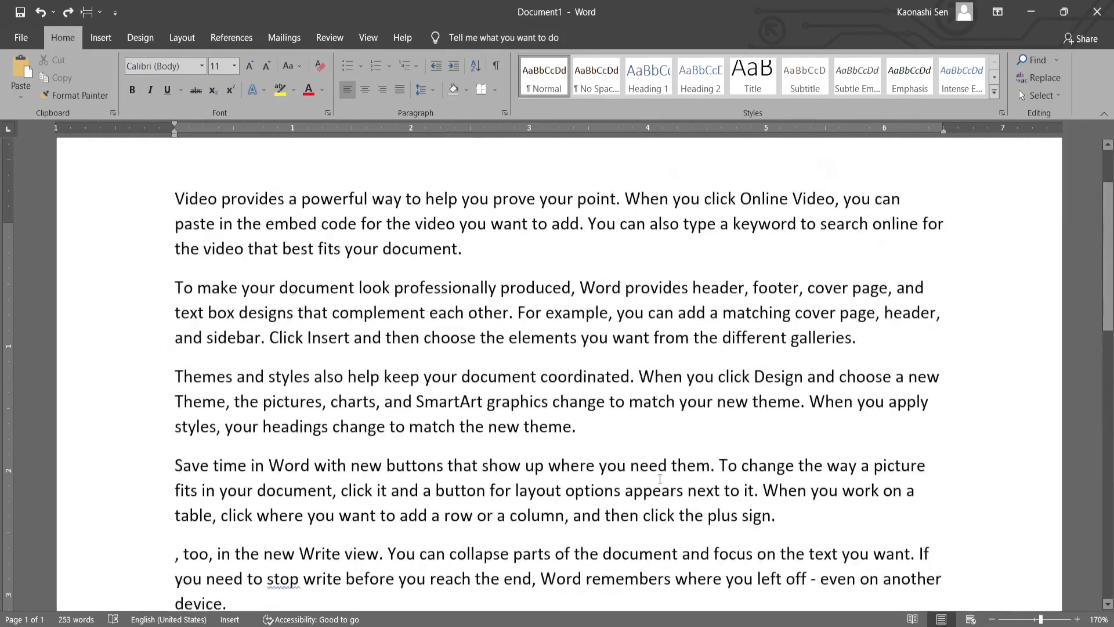
scroll(660, 478, "down", 4)
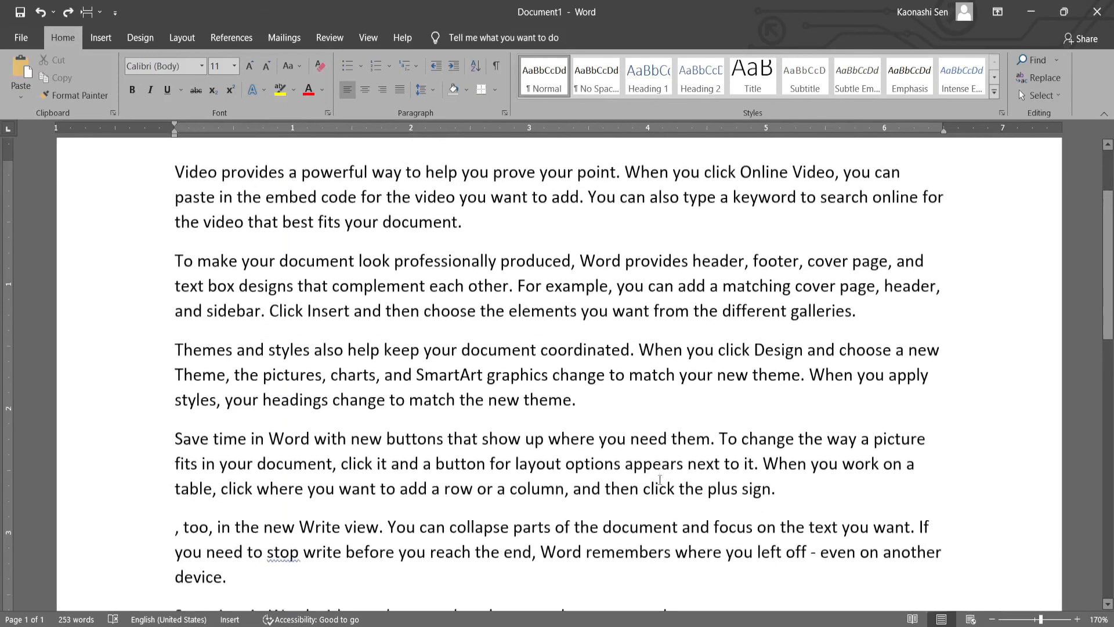
scroll(660, 477, "up", 1)
scroll(660, 476, "up", 1)
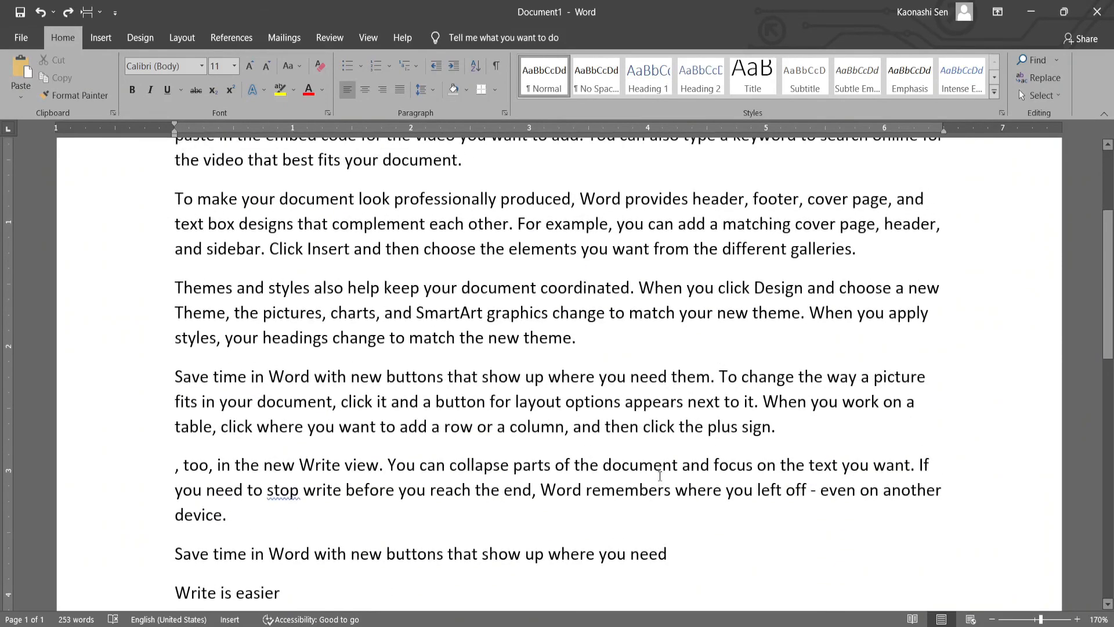